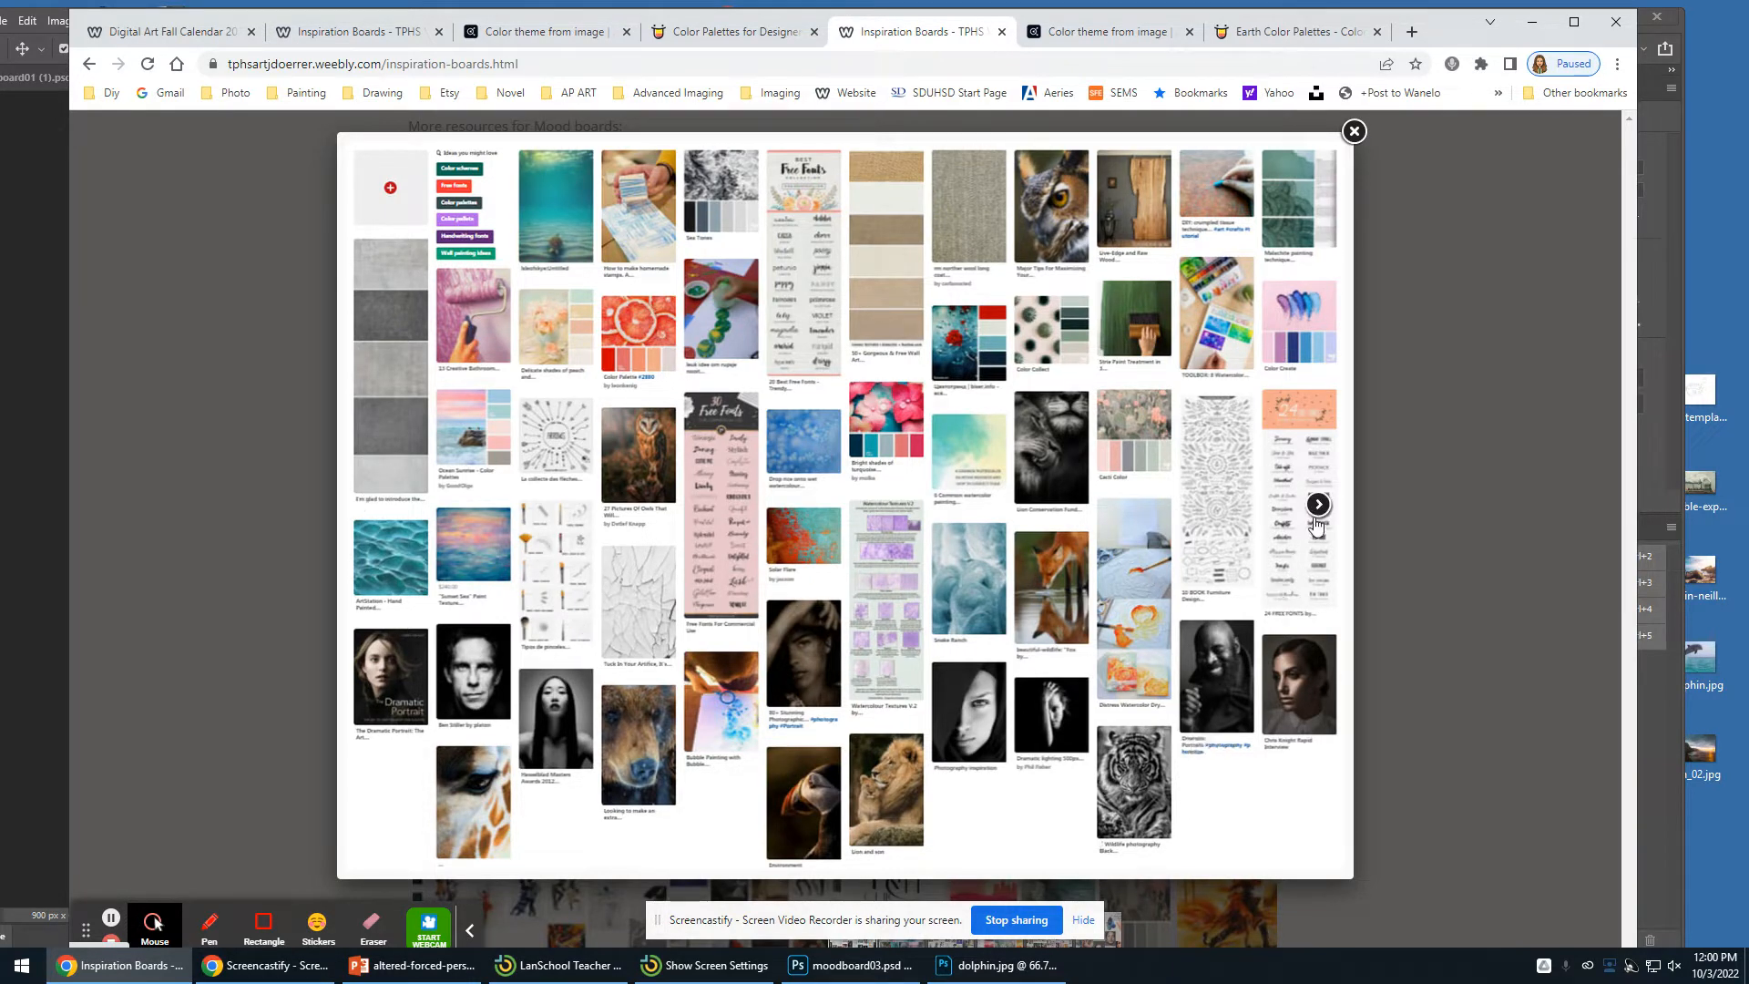
- Browse the student example inspiration boards in the gallery and scroll back to the mood board template links
{"action": "left_click", "coordinate": [1319, 506]}
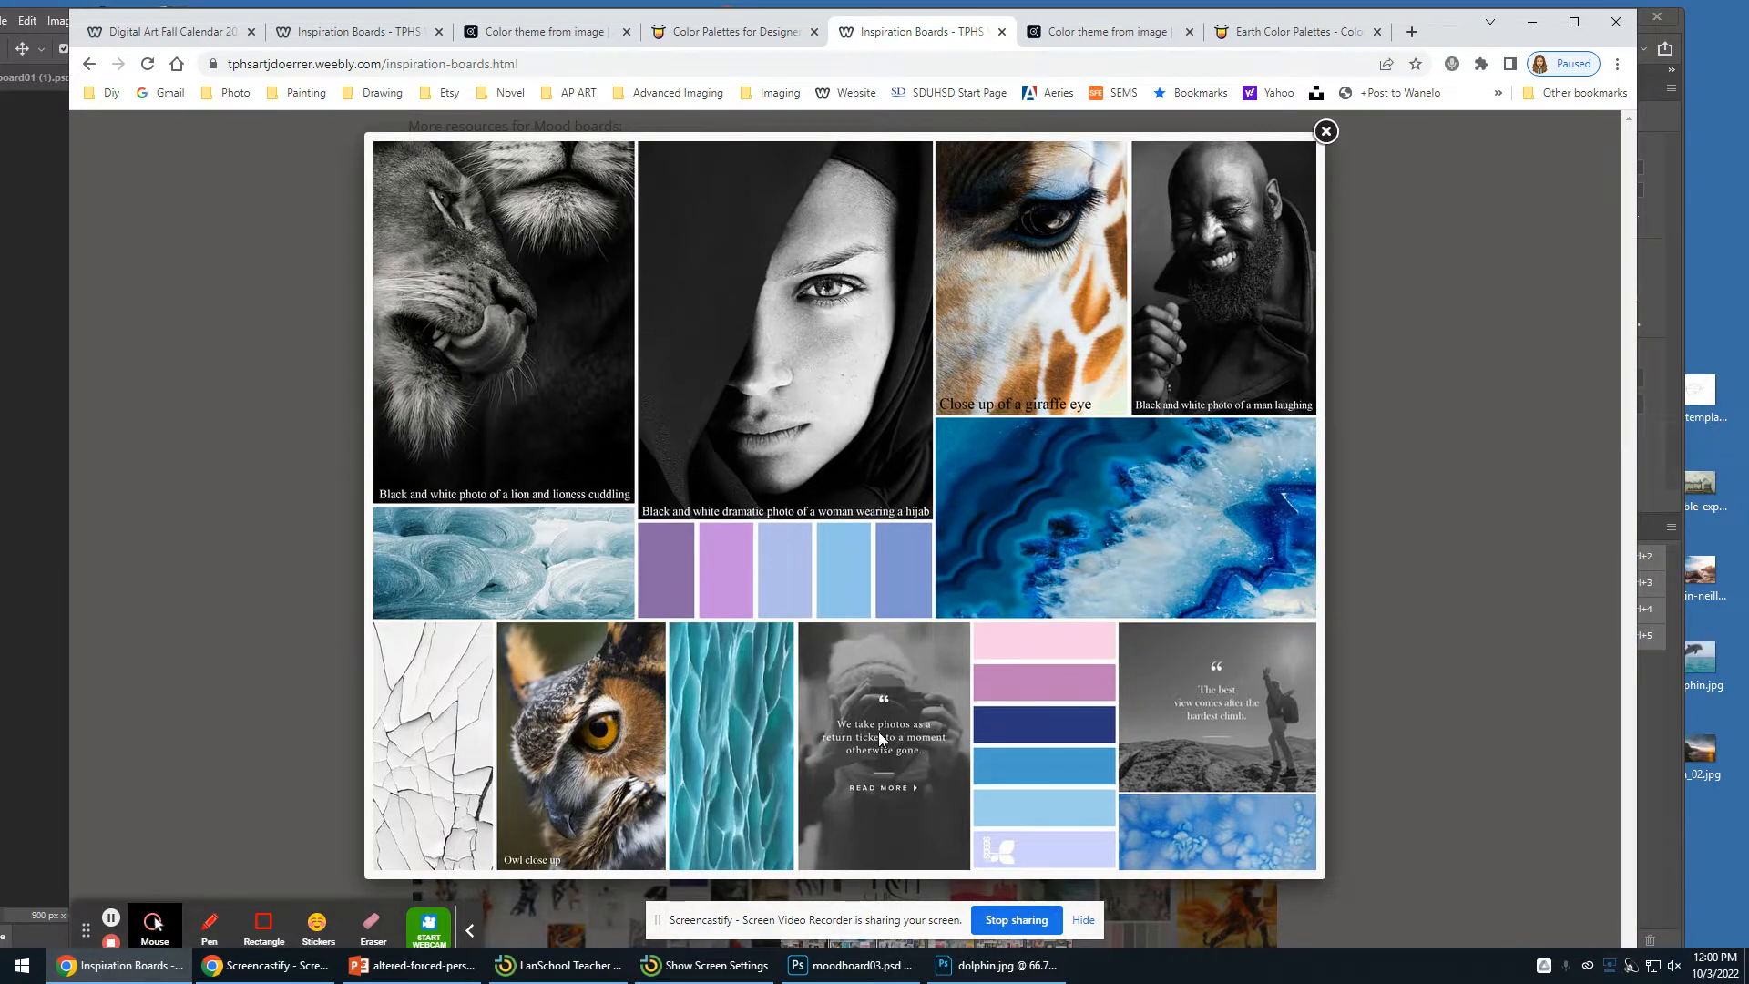
{"action": "left_click", "coordinate": [1326, 133]}
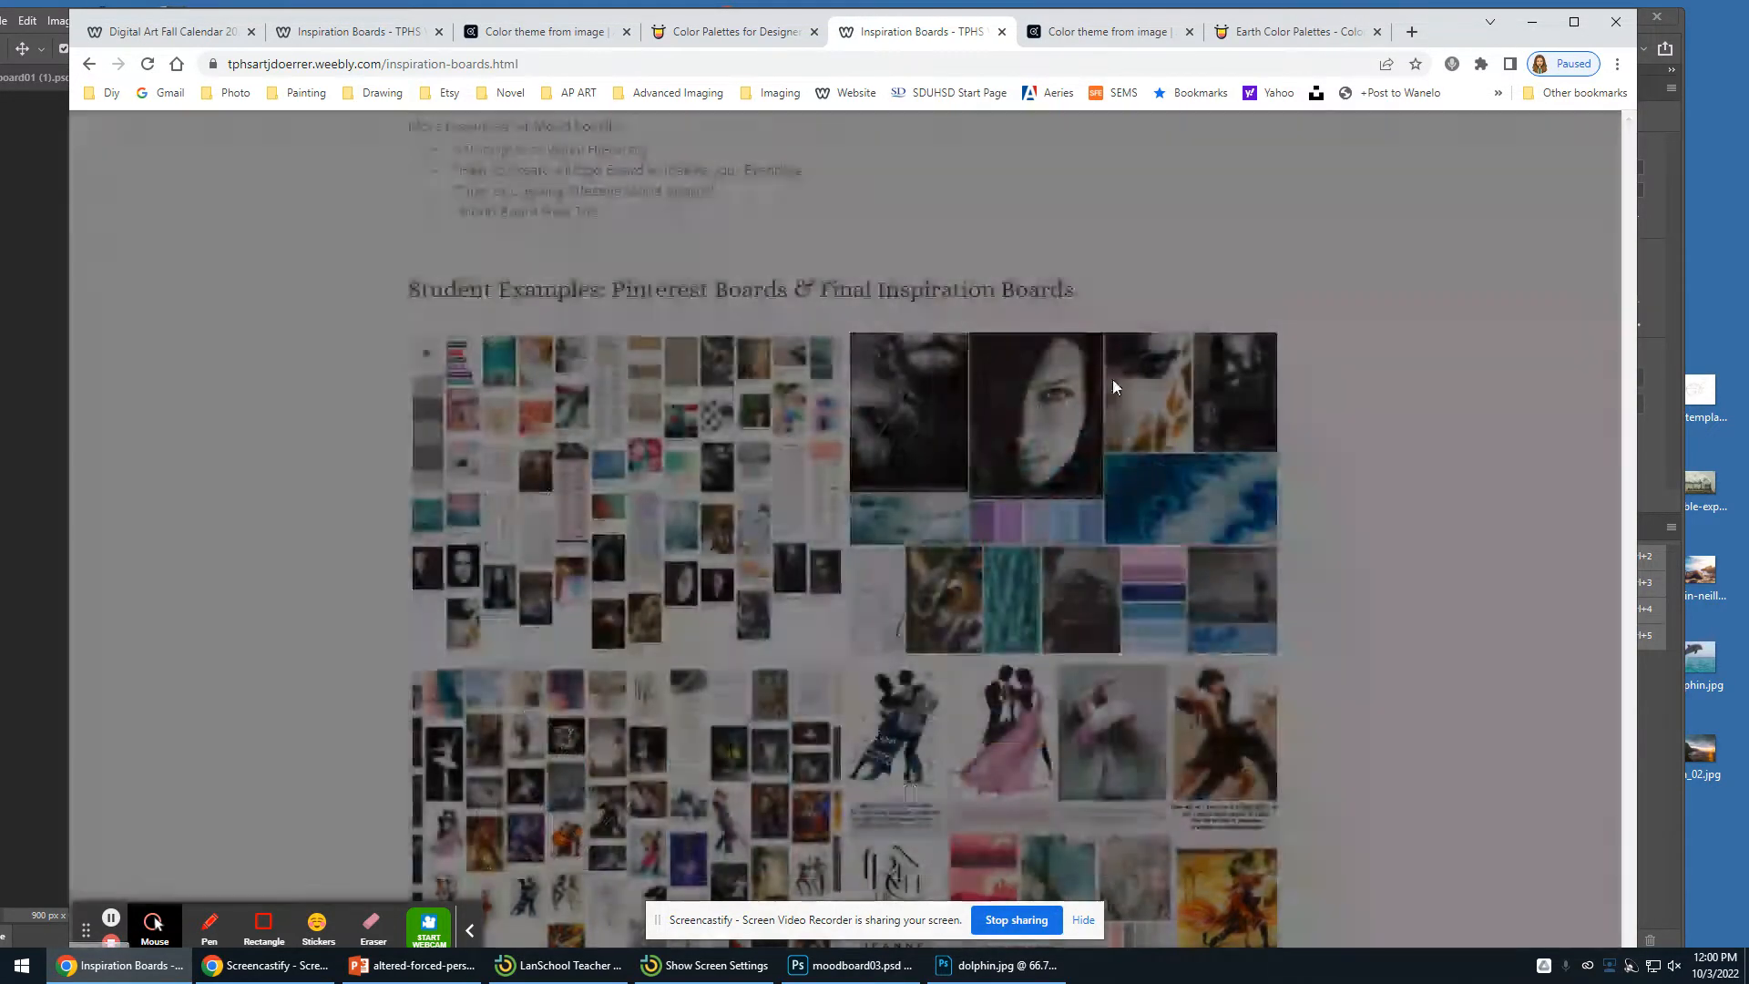
{"action": "scroll", "coordinate": [809, 521], "scroll_direction": "down", "scroll_amount": 3}
{"action": "scroll", "coordinate": [809, 522], "scroll_direction": "up", "scroll_amount": 2}
{"action": "scroll", "coordinate": [809, 521], "scroll_direction": "up", "scroll_amount": 6}
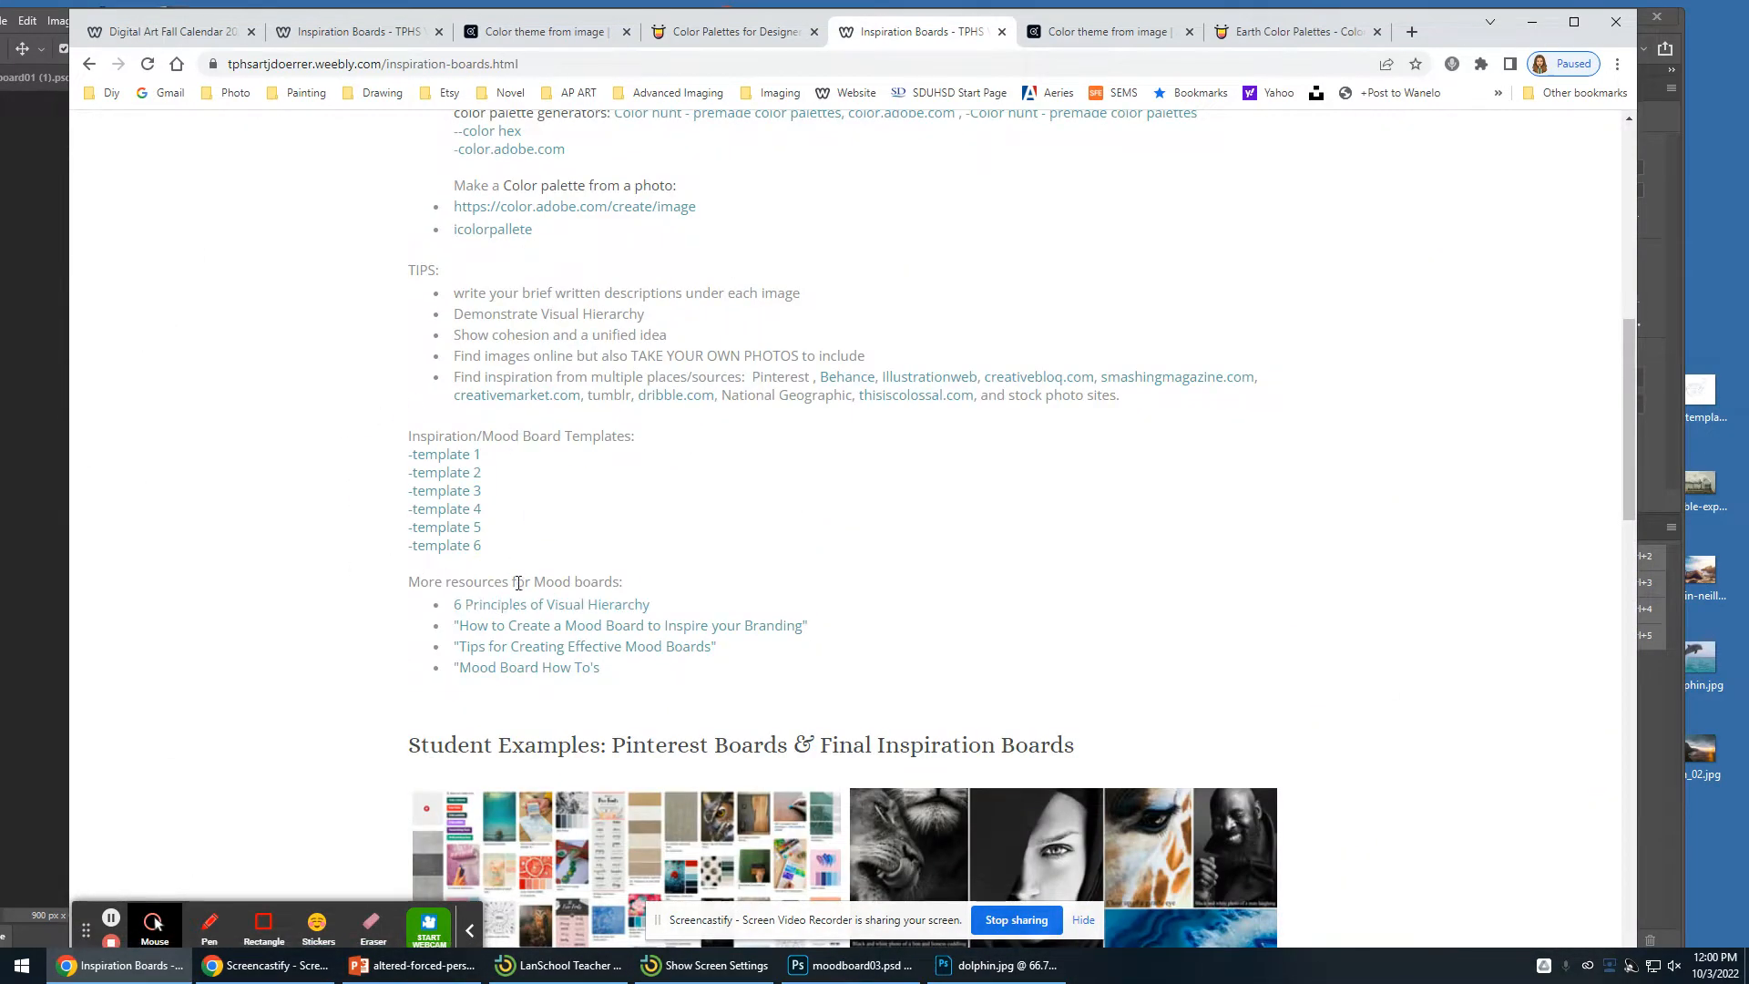
- Download template 4 as moodboard04.psd and open the downloaded file
{"action": "left_click", "coordinate": [460, 510]}
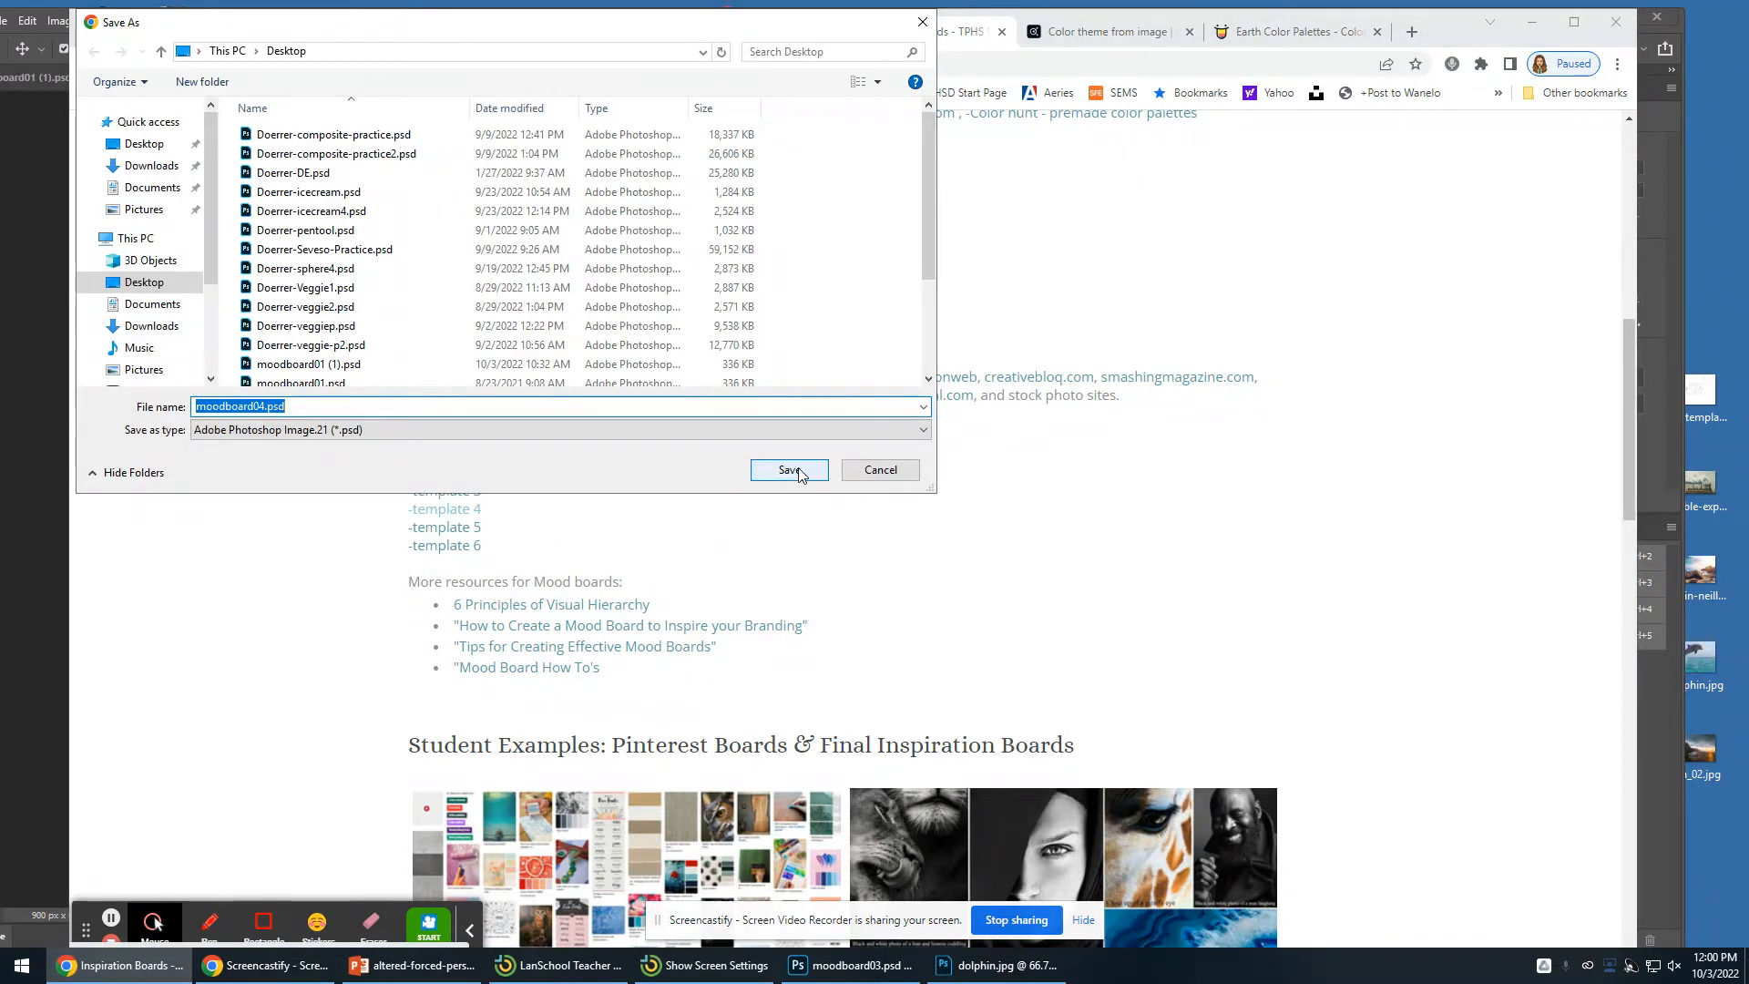
{"action": "left_click", "coordinate": [799, 472]}
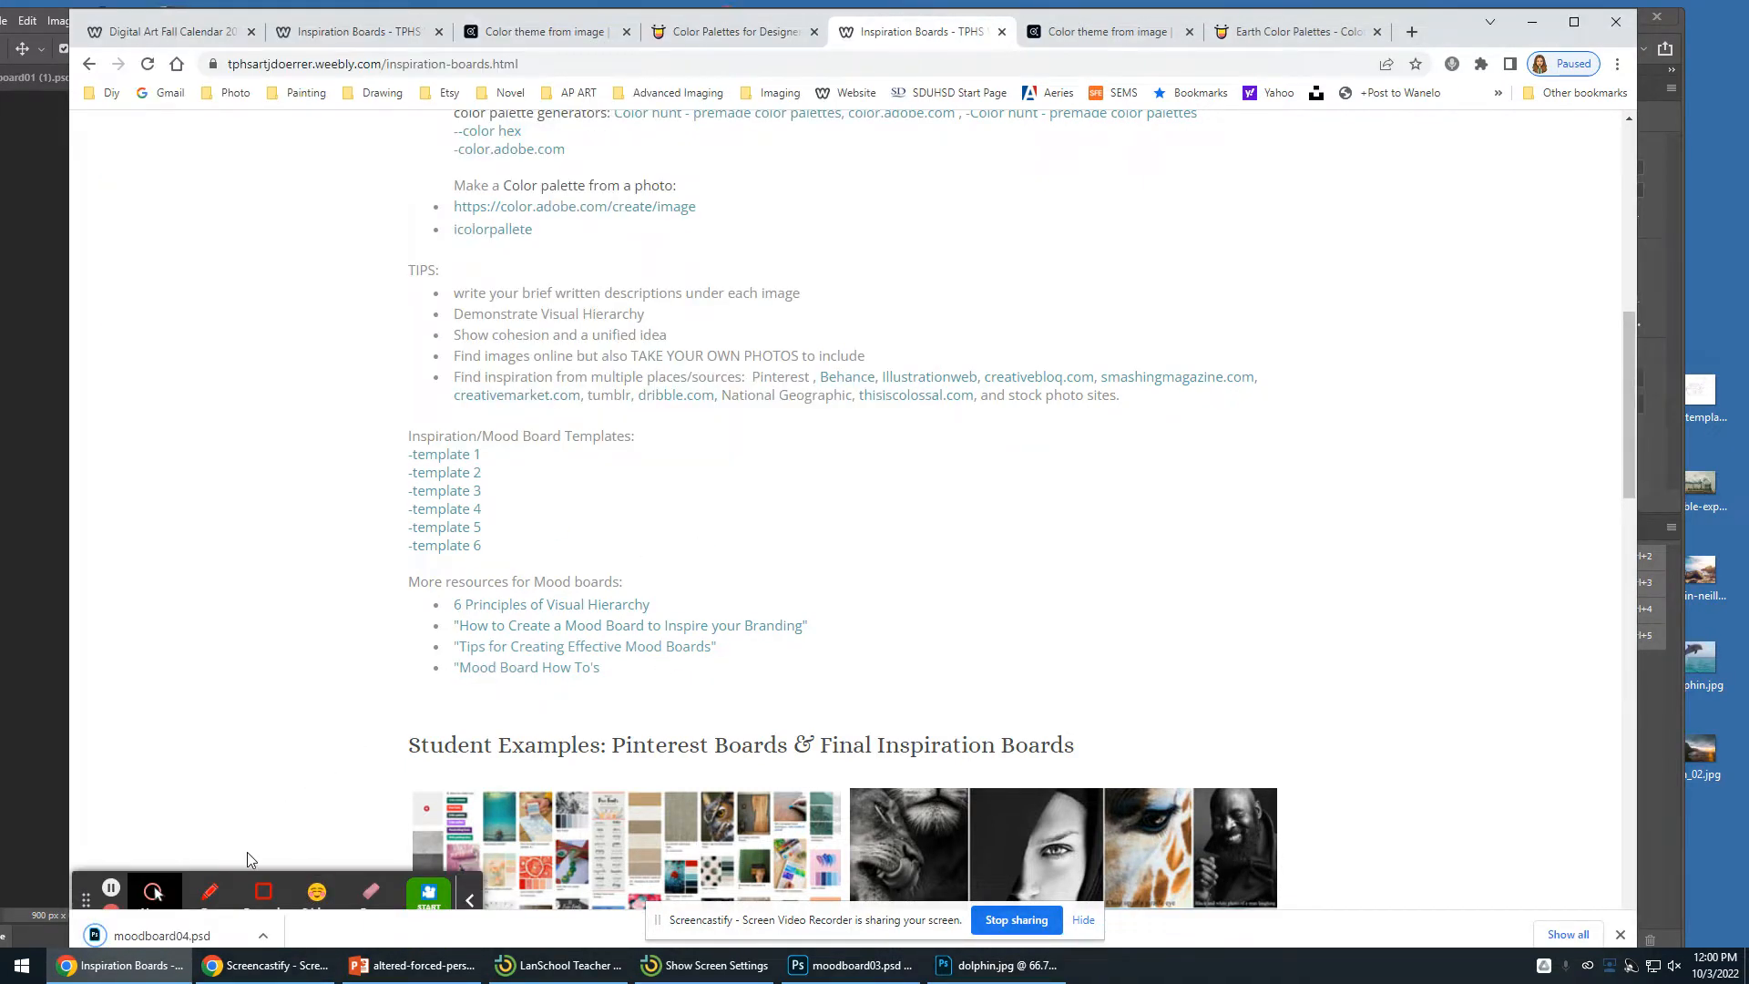
{"action": "left_click", "coordinate": [159, 939]}
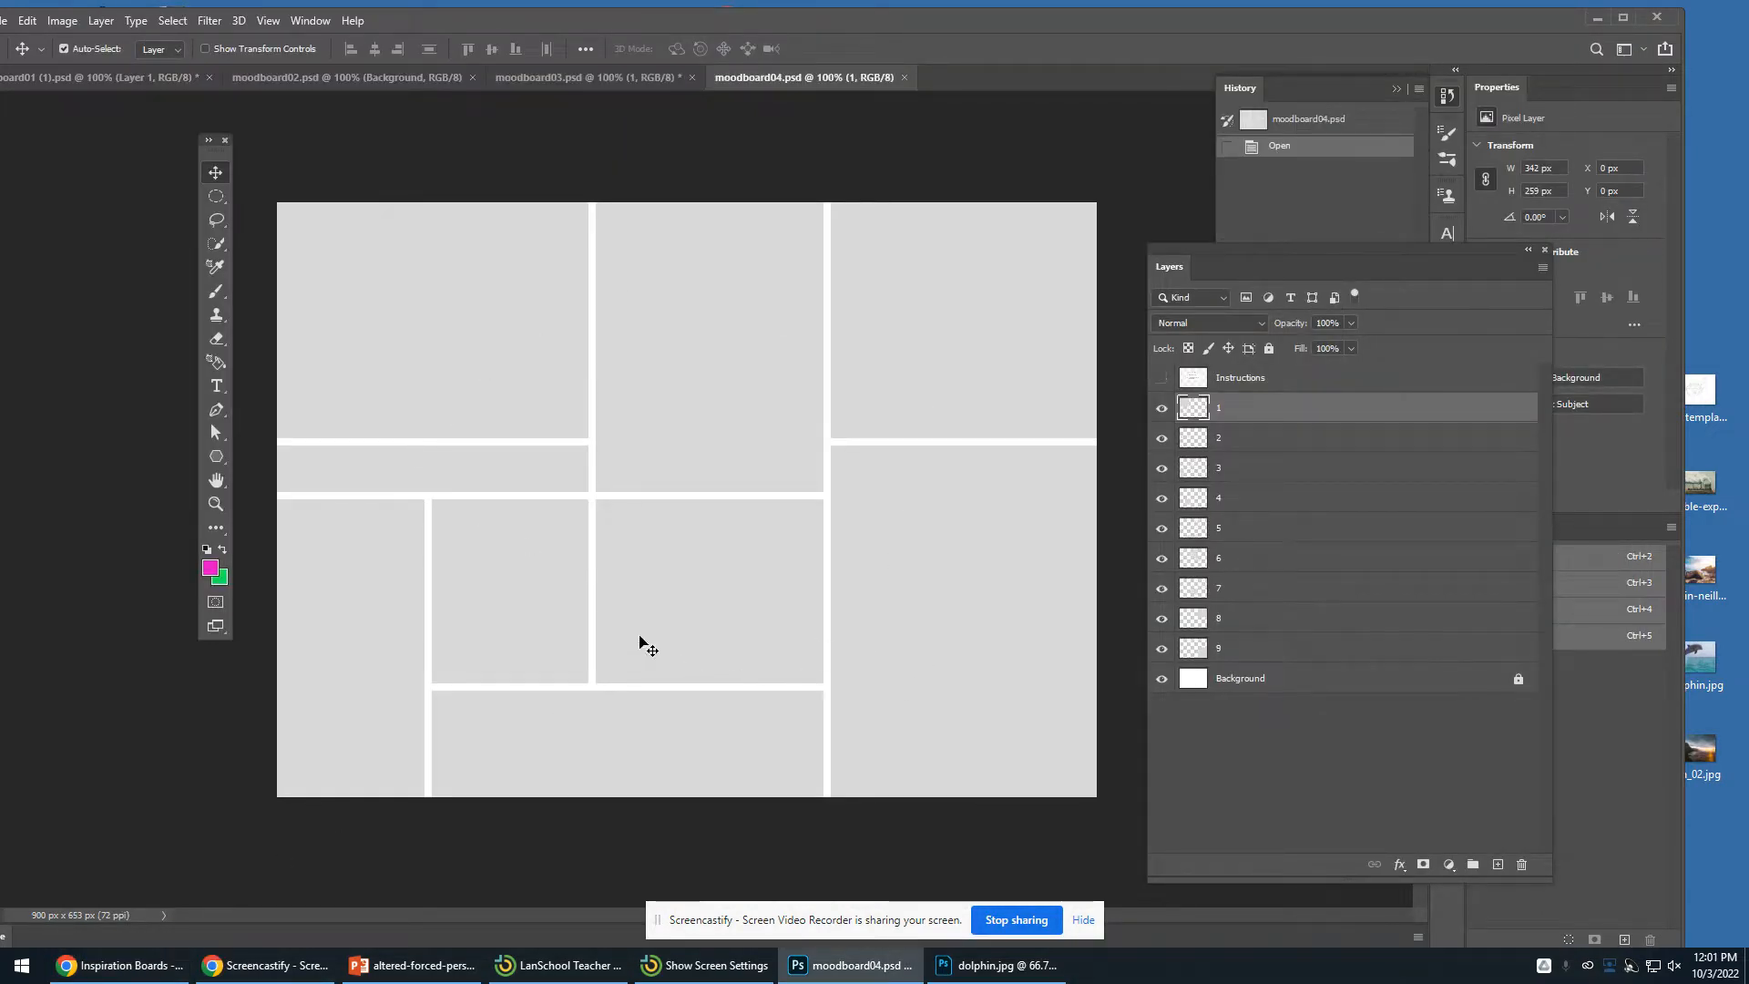
- Compare the open moodboard templates, hiding the Instructions layer in moodboard03
{"action": "left_click", "coordinate": [101, 83]}
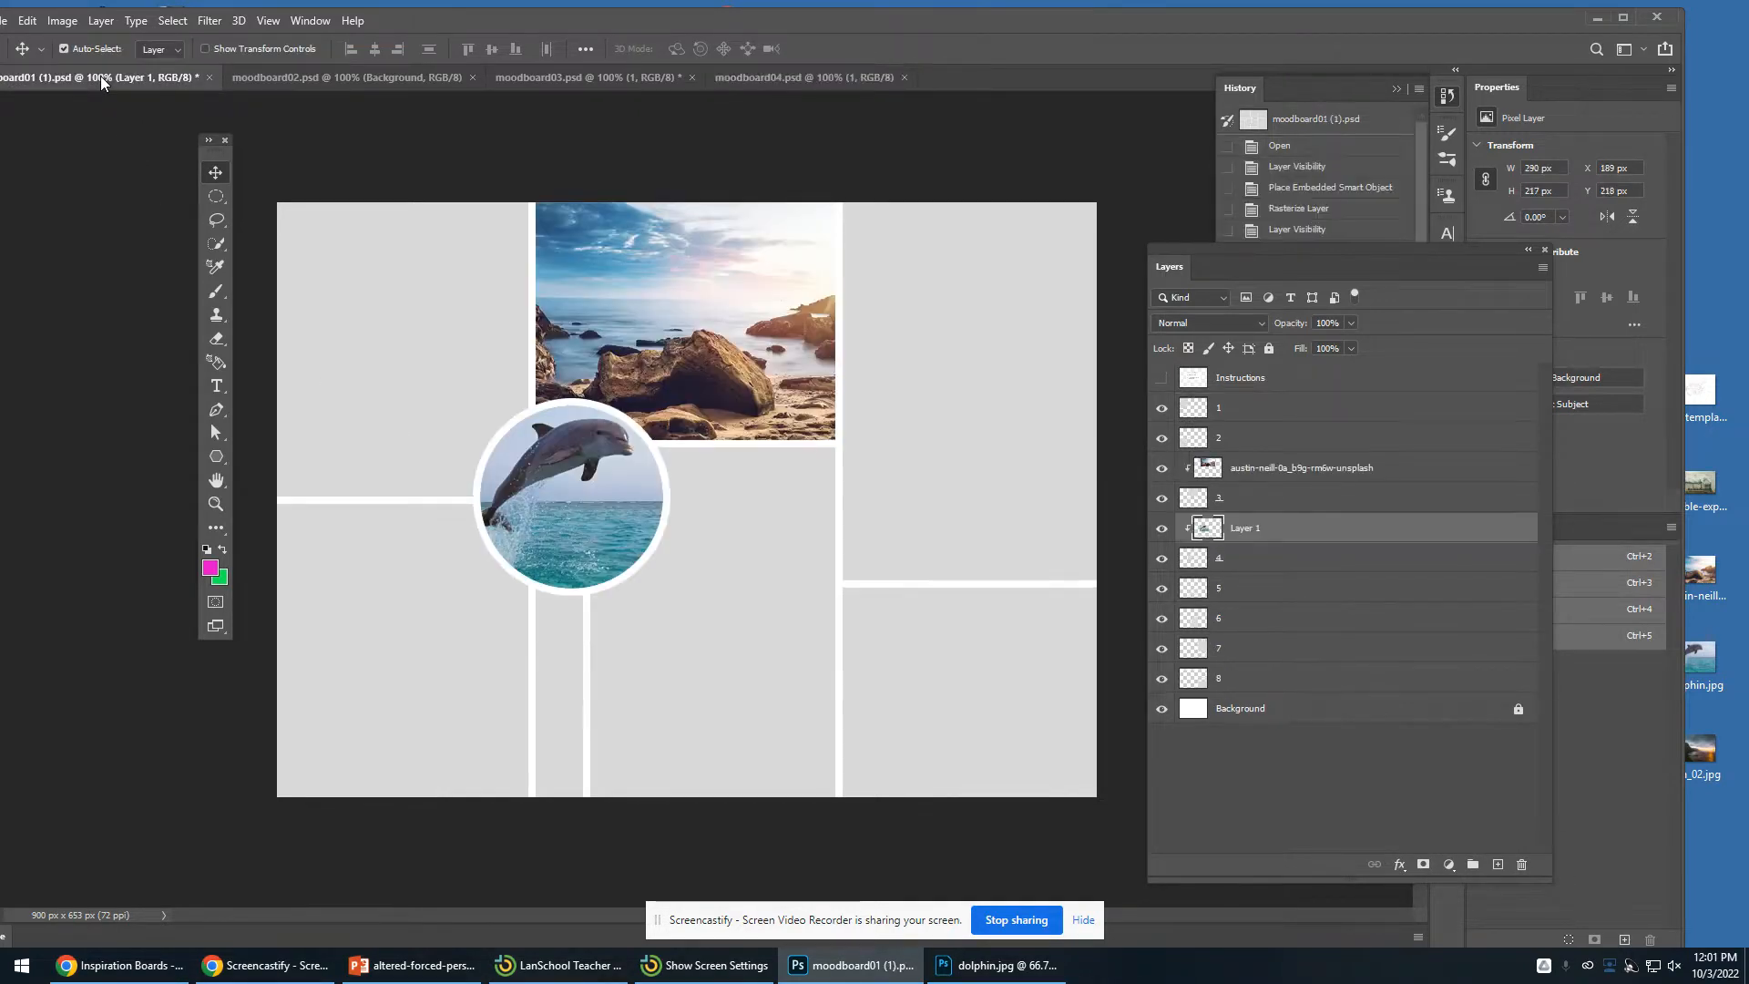
{"action": "left_click", "coordinate": [315, 84]}
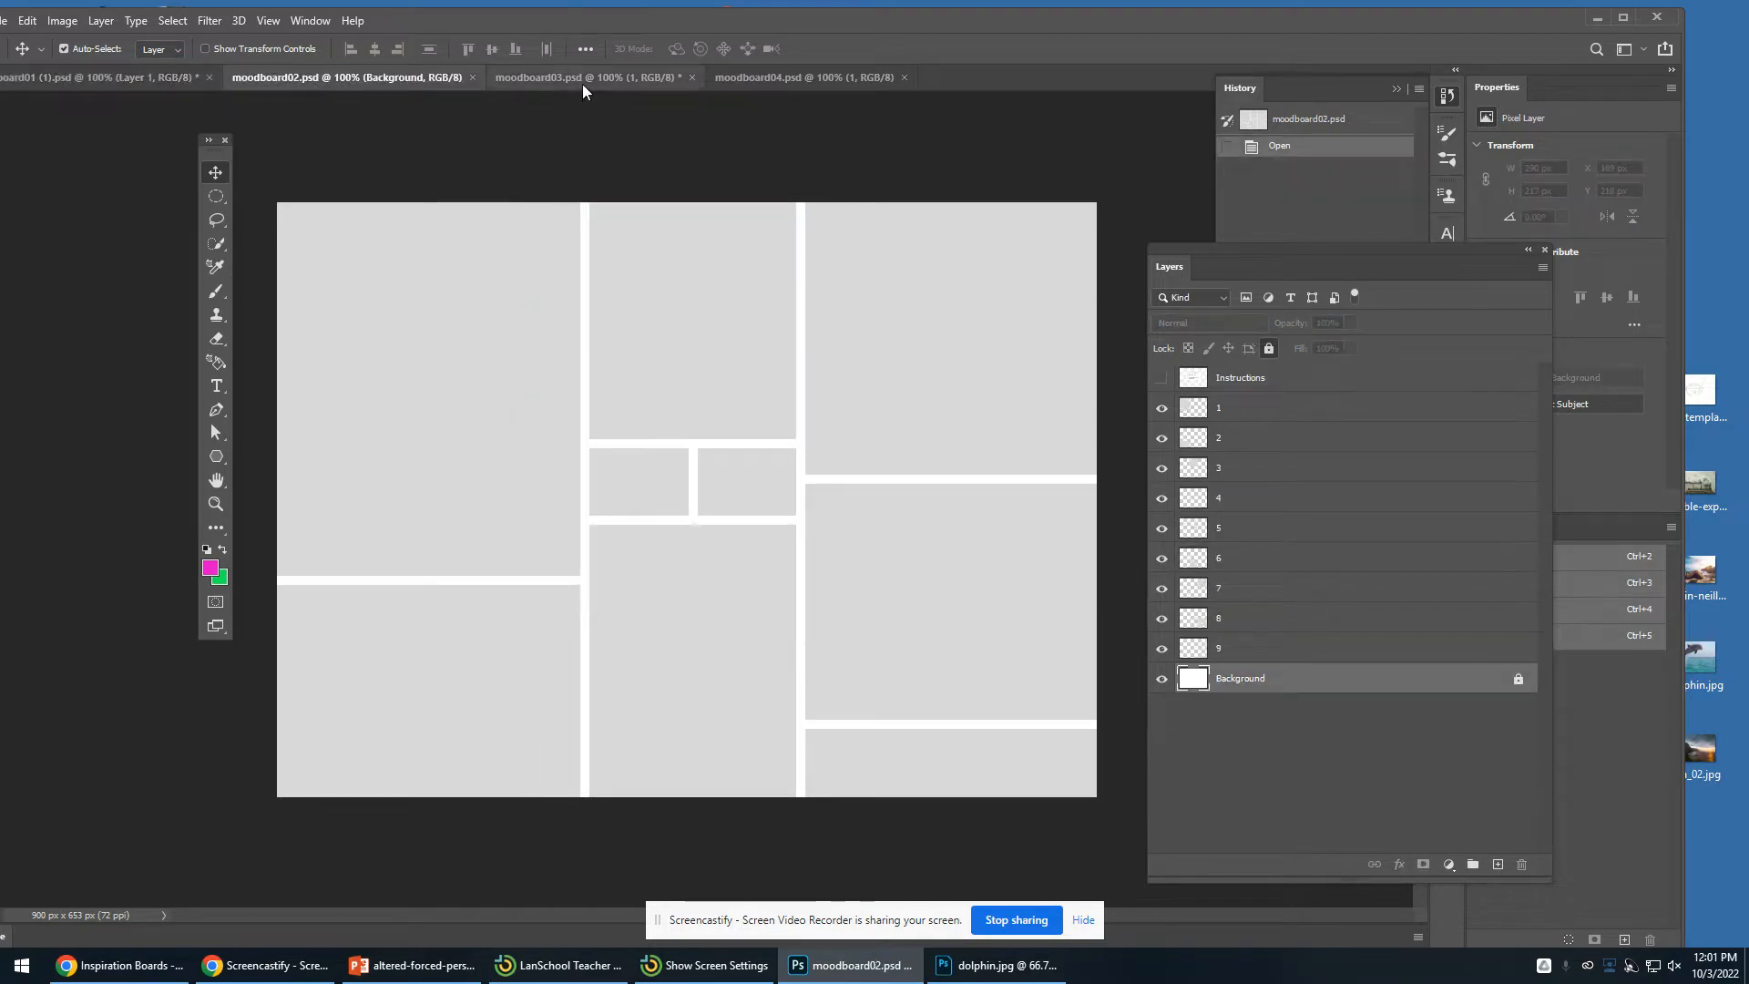
{"action": "left_click", "coordinate": [583, 80]}
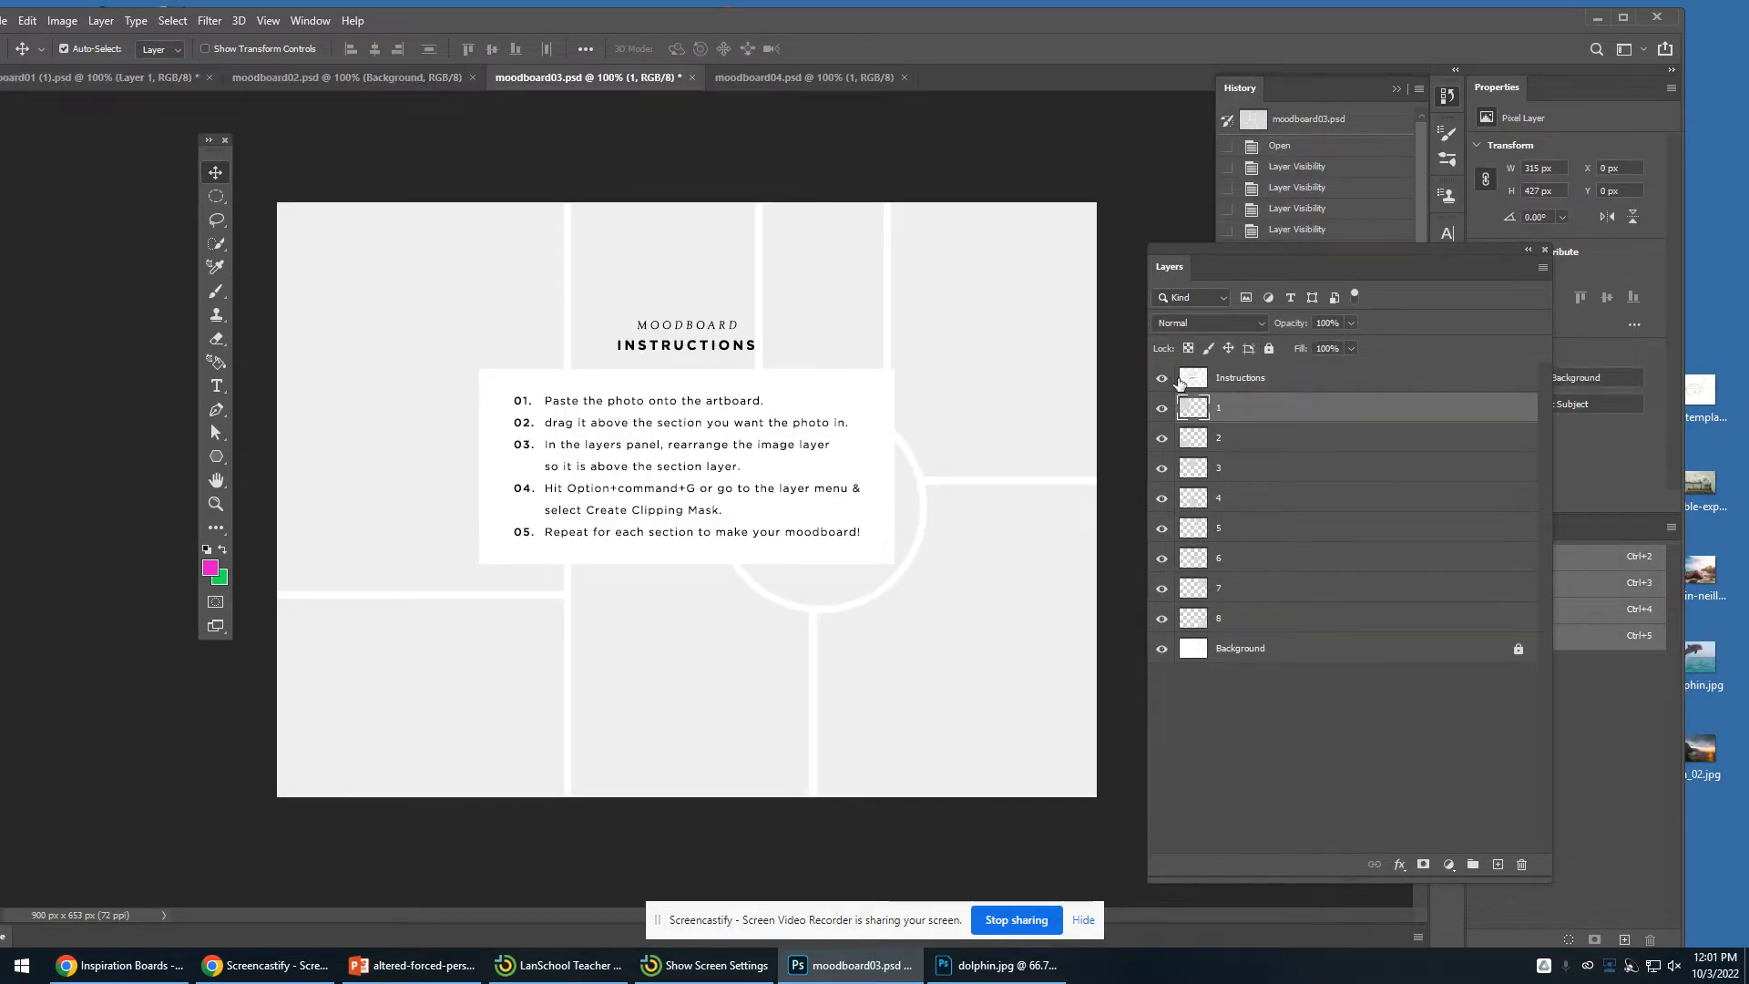
{"action": "left_click", "coordinate": [1162, 377]}
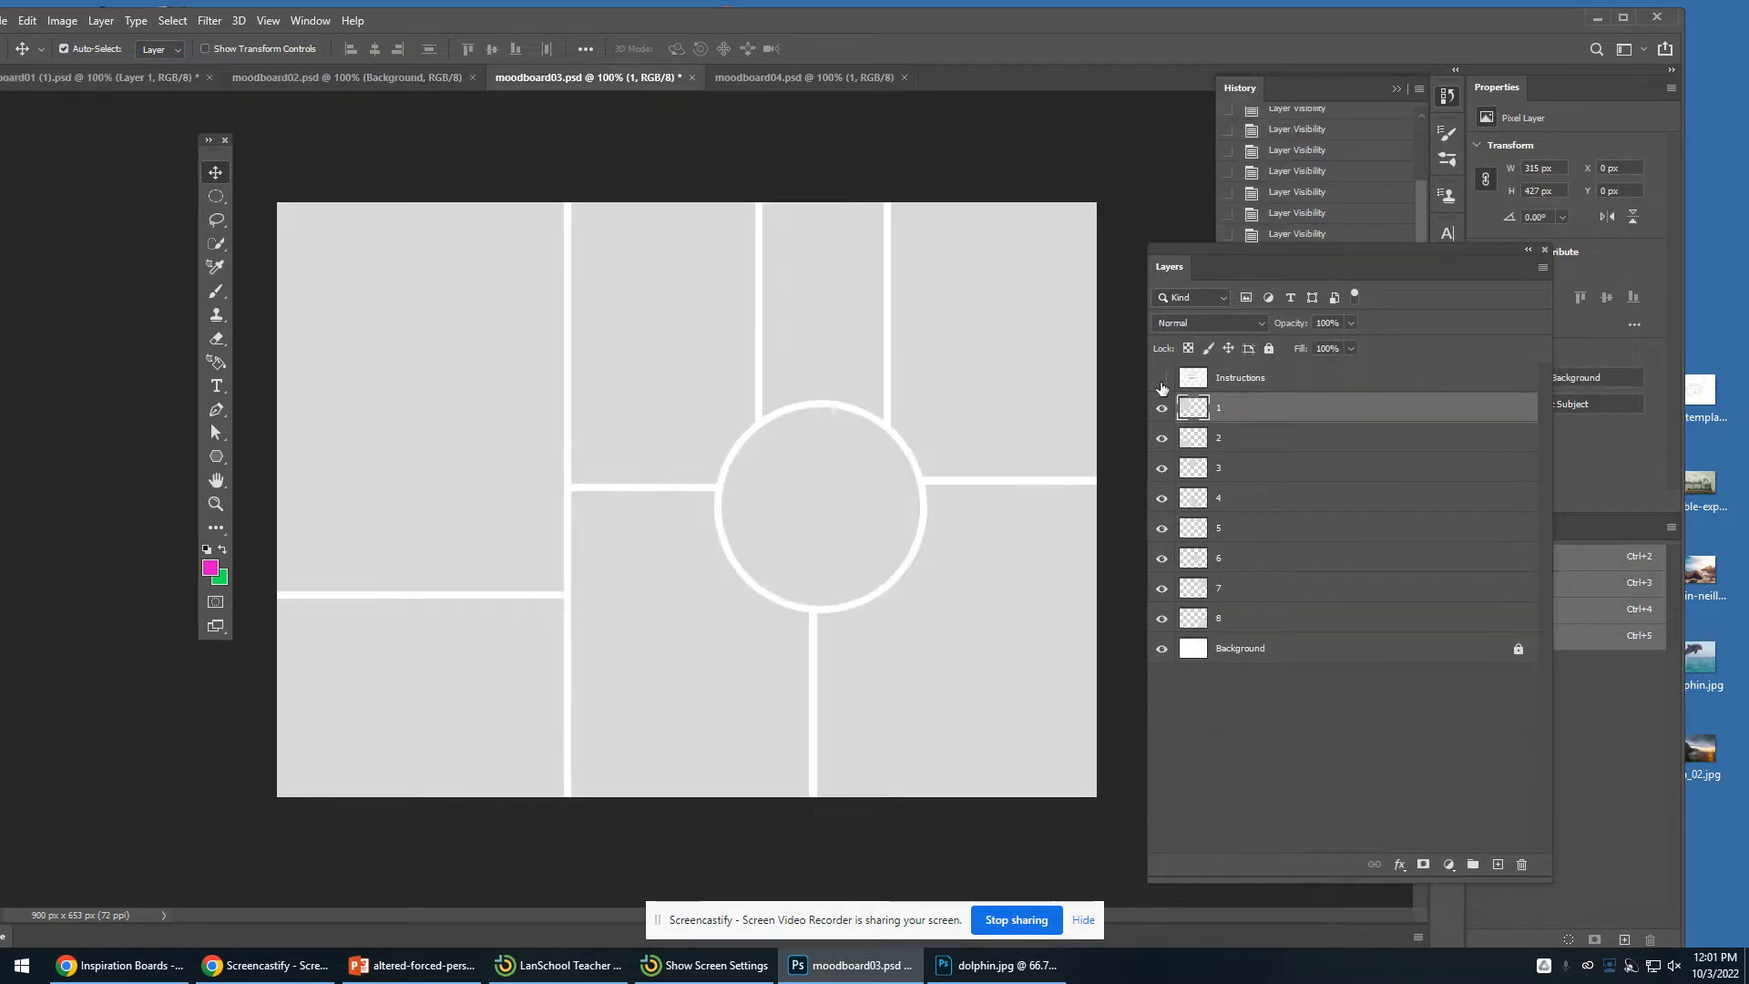
{"action": "left_click", "coordinate": [802, 80]}
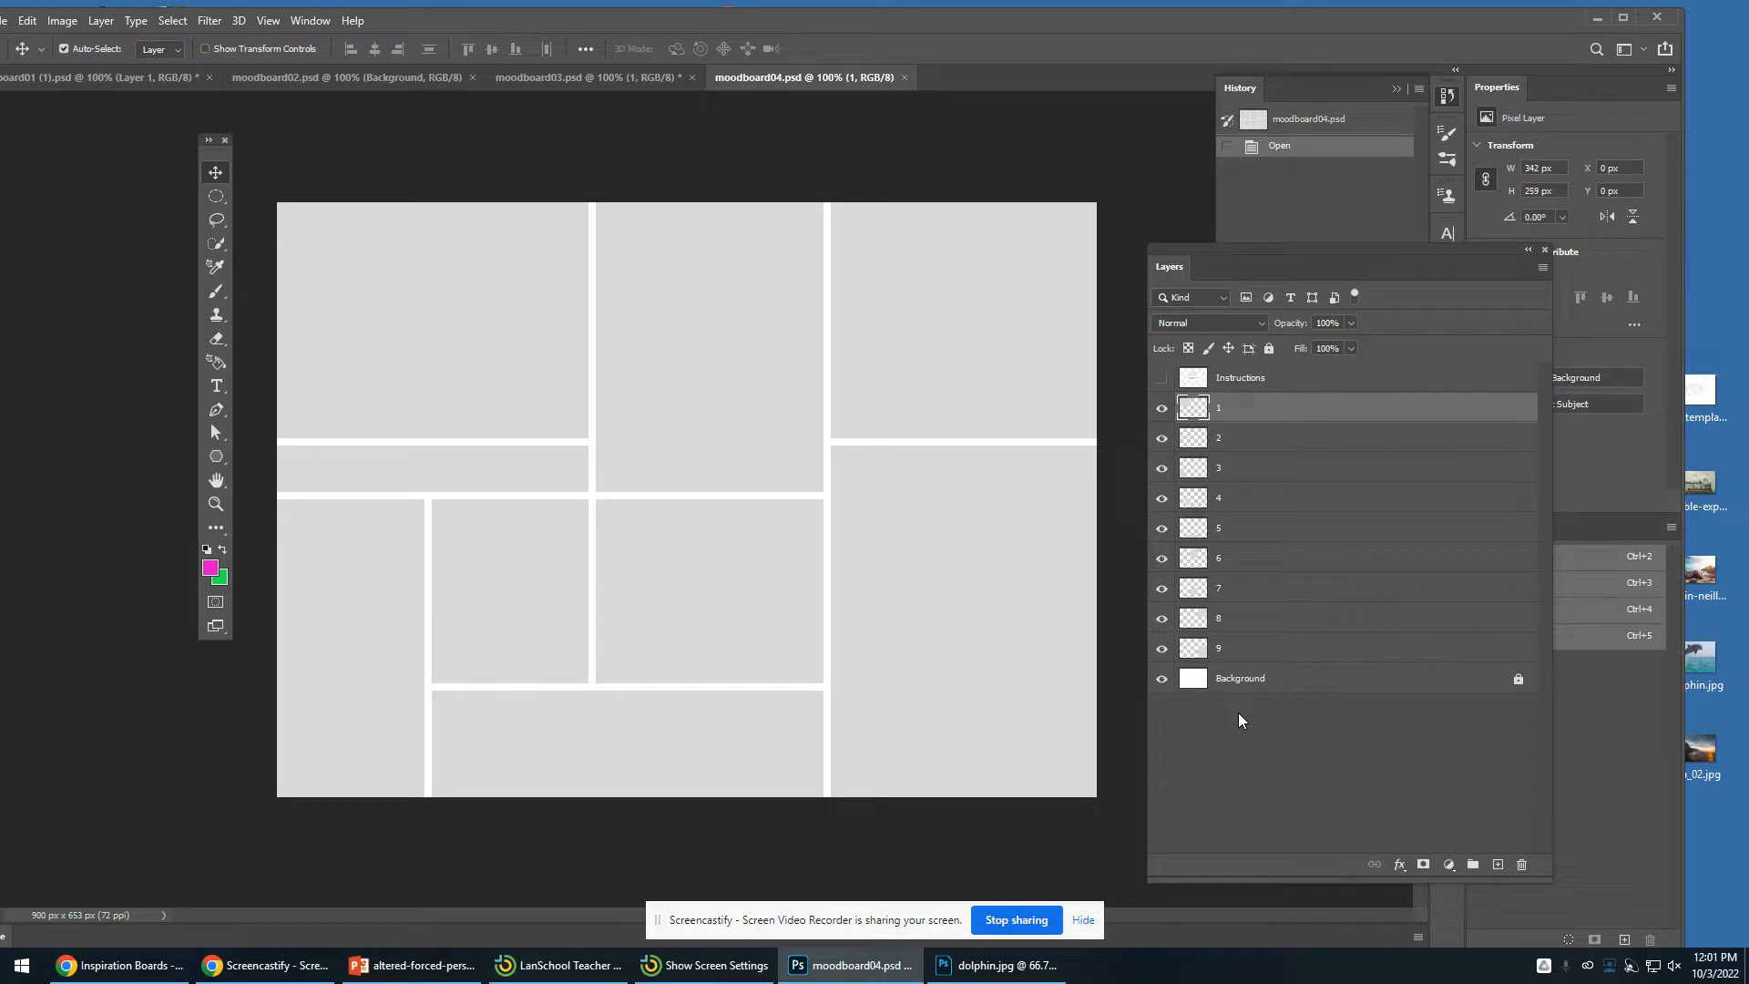
{"action": "left_click", "coordinate": [588, 79]}
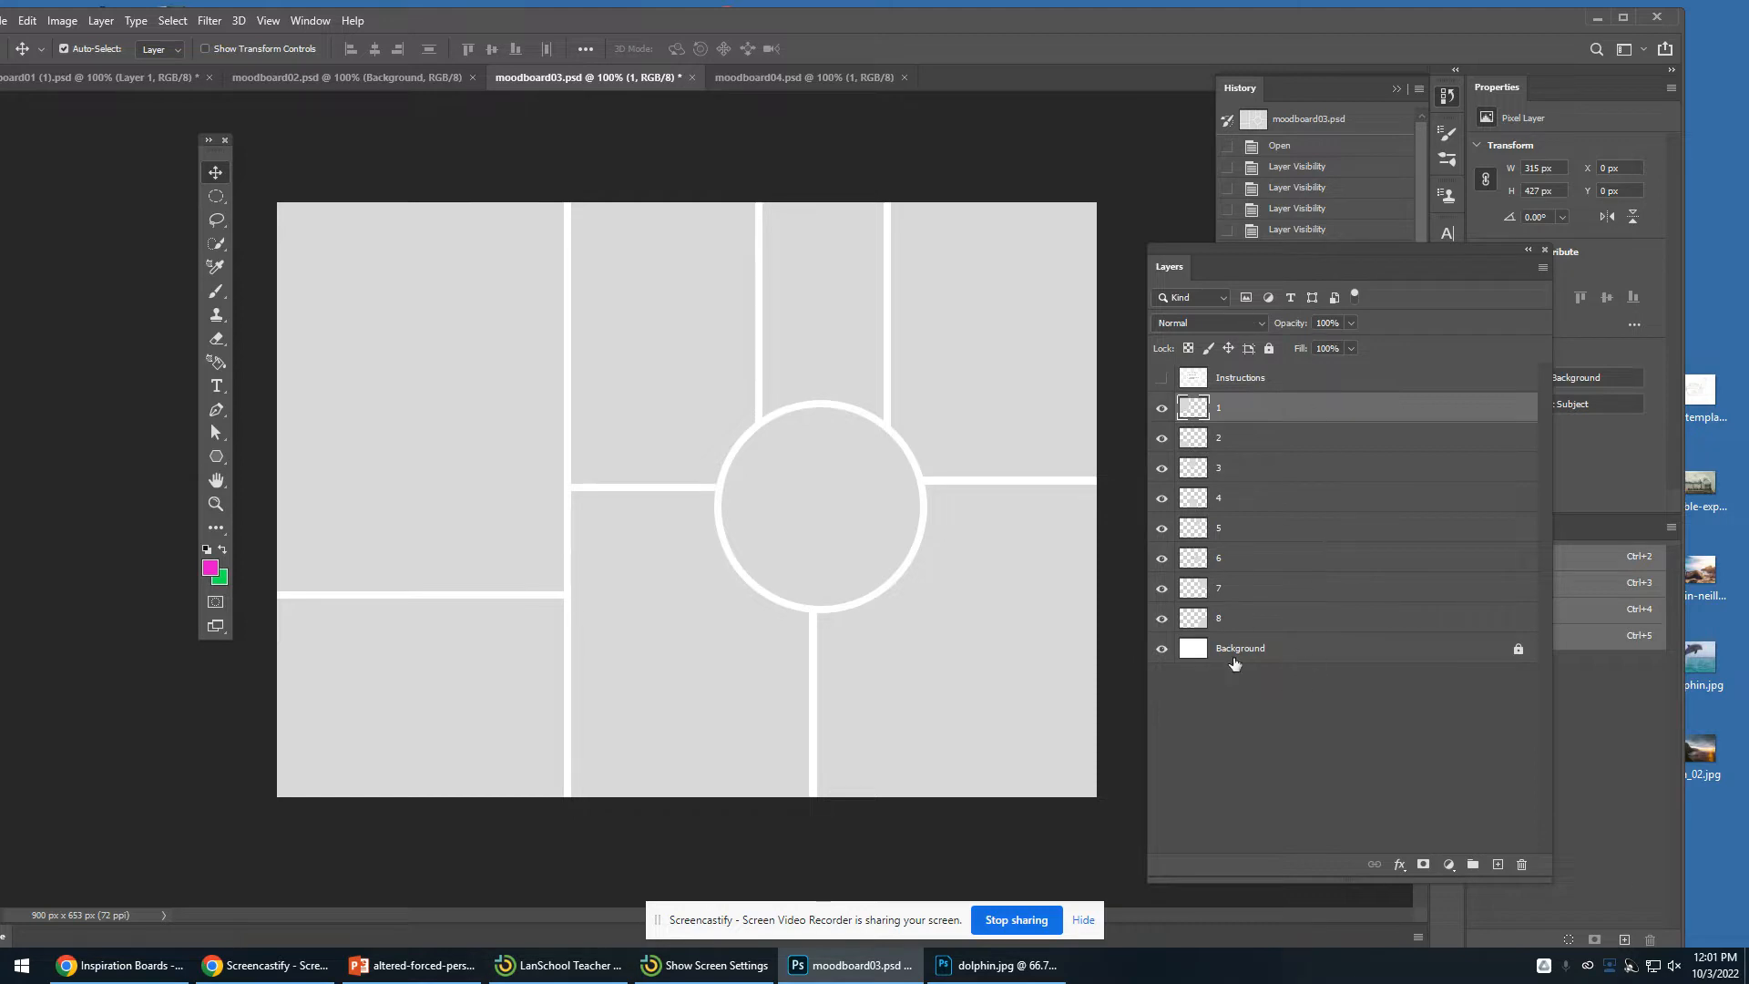
- Toggle the visibility of section layers 1 through 5 and the Instructions layer to see which frame each controls
{"action": "left_click", "coordinate": [1161, 407]}
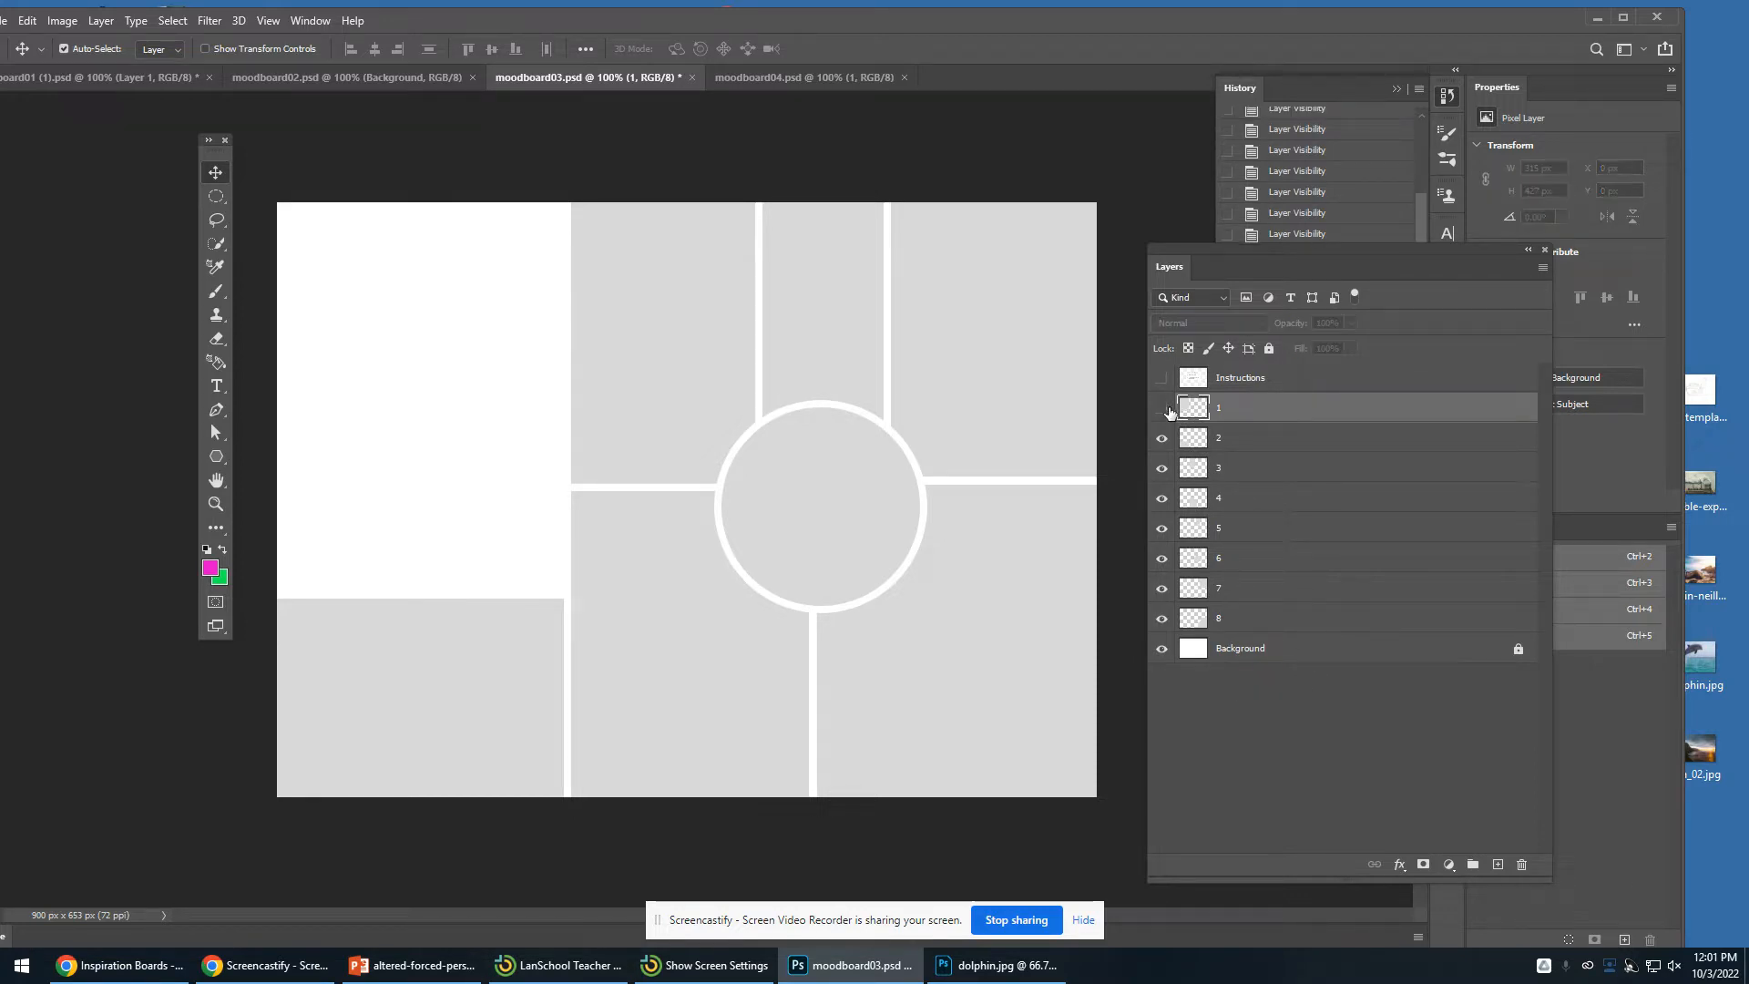
{"action": "left_click", "coordinate": [1161, 407]}
{"action": "left_click", "coordinate": [1161, 438]}
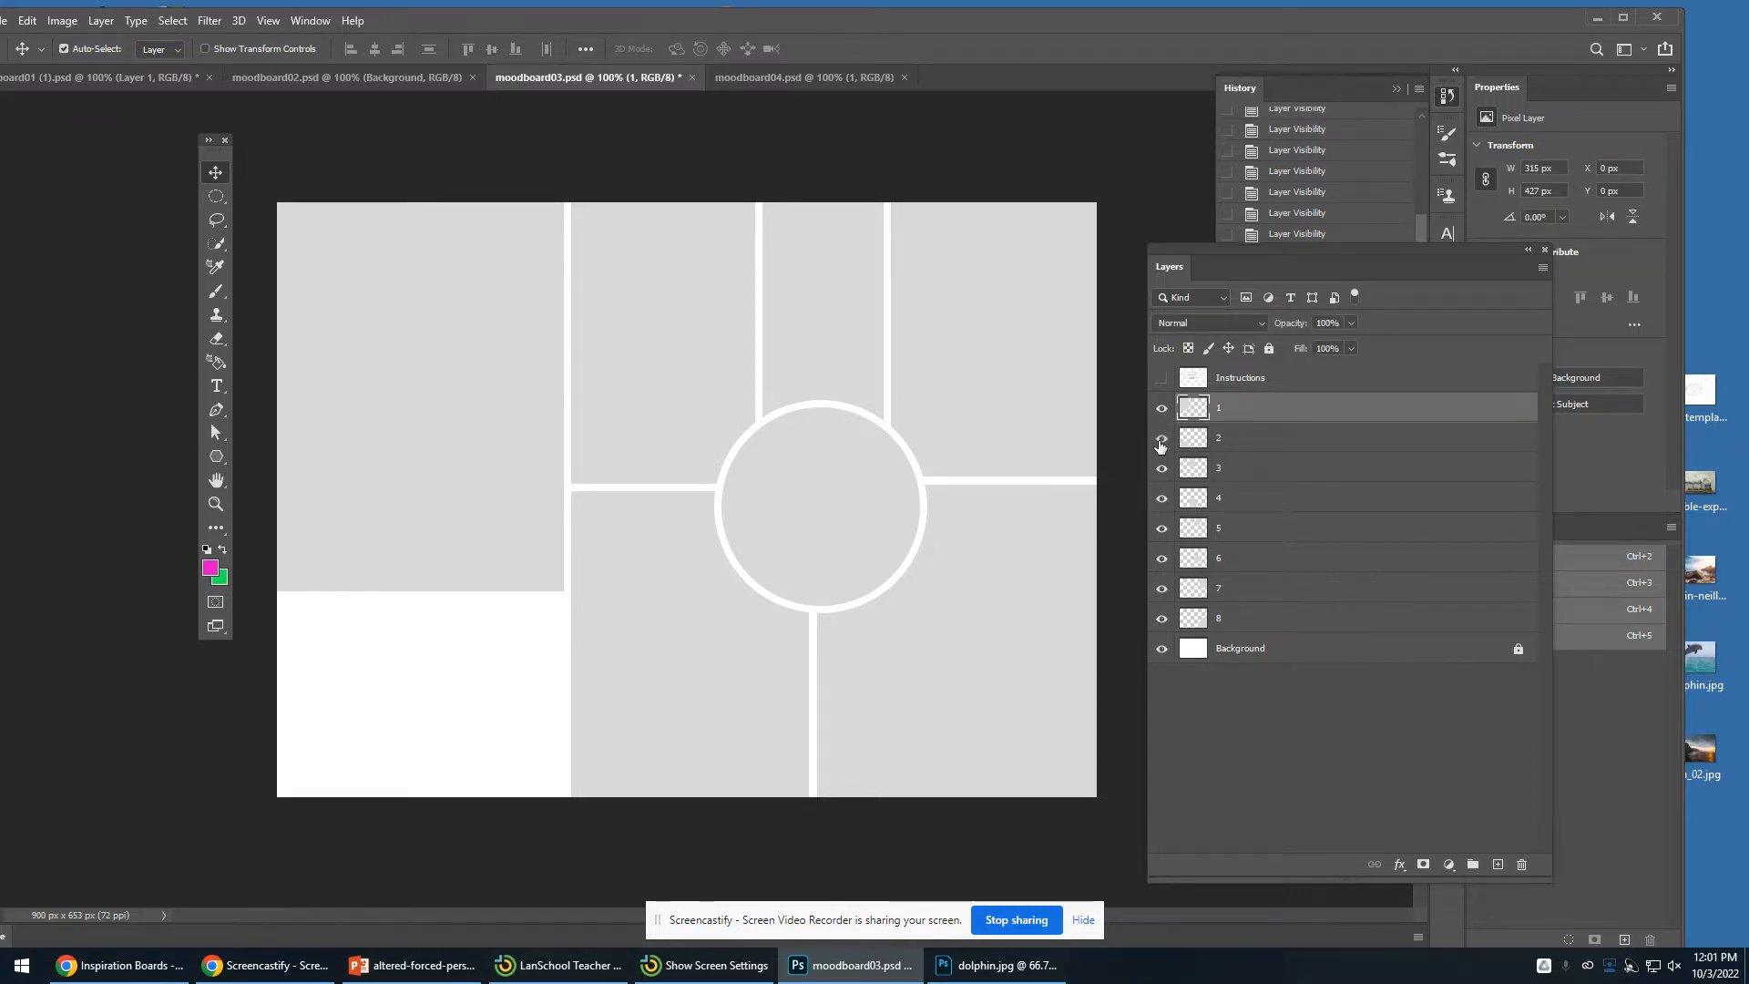
{"action": "left_click", "coordinate": [1162, 438]}
{"action": "left_click", "coordinate": [1161, 468]}
{"action": "left_click", "coordinate": [1161, 468]}
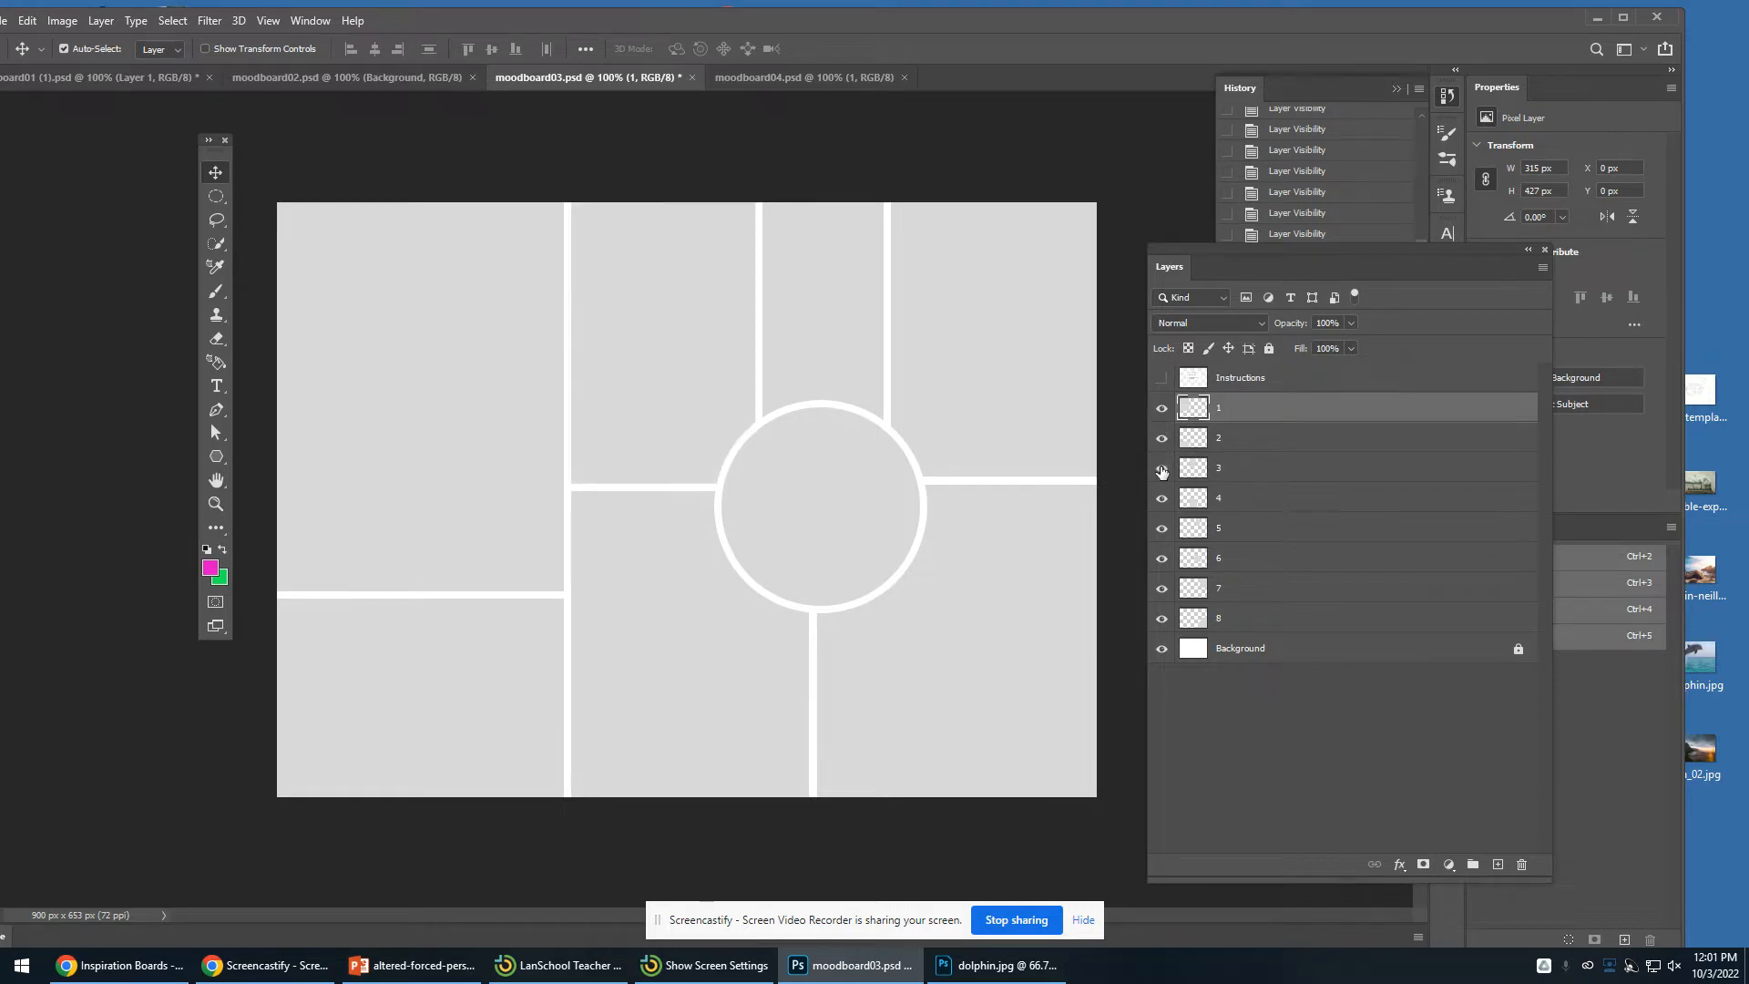
{"action": "left_click", "coordinate": [1160, 500]}
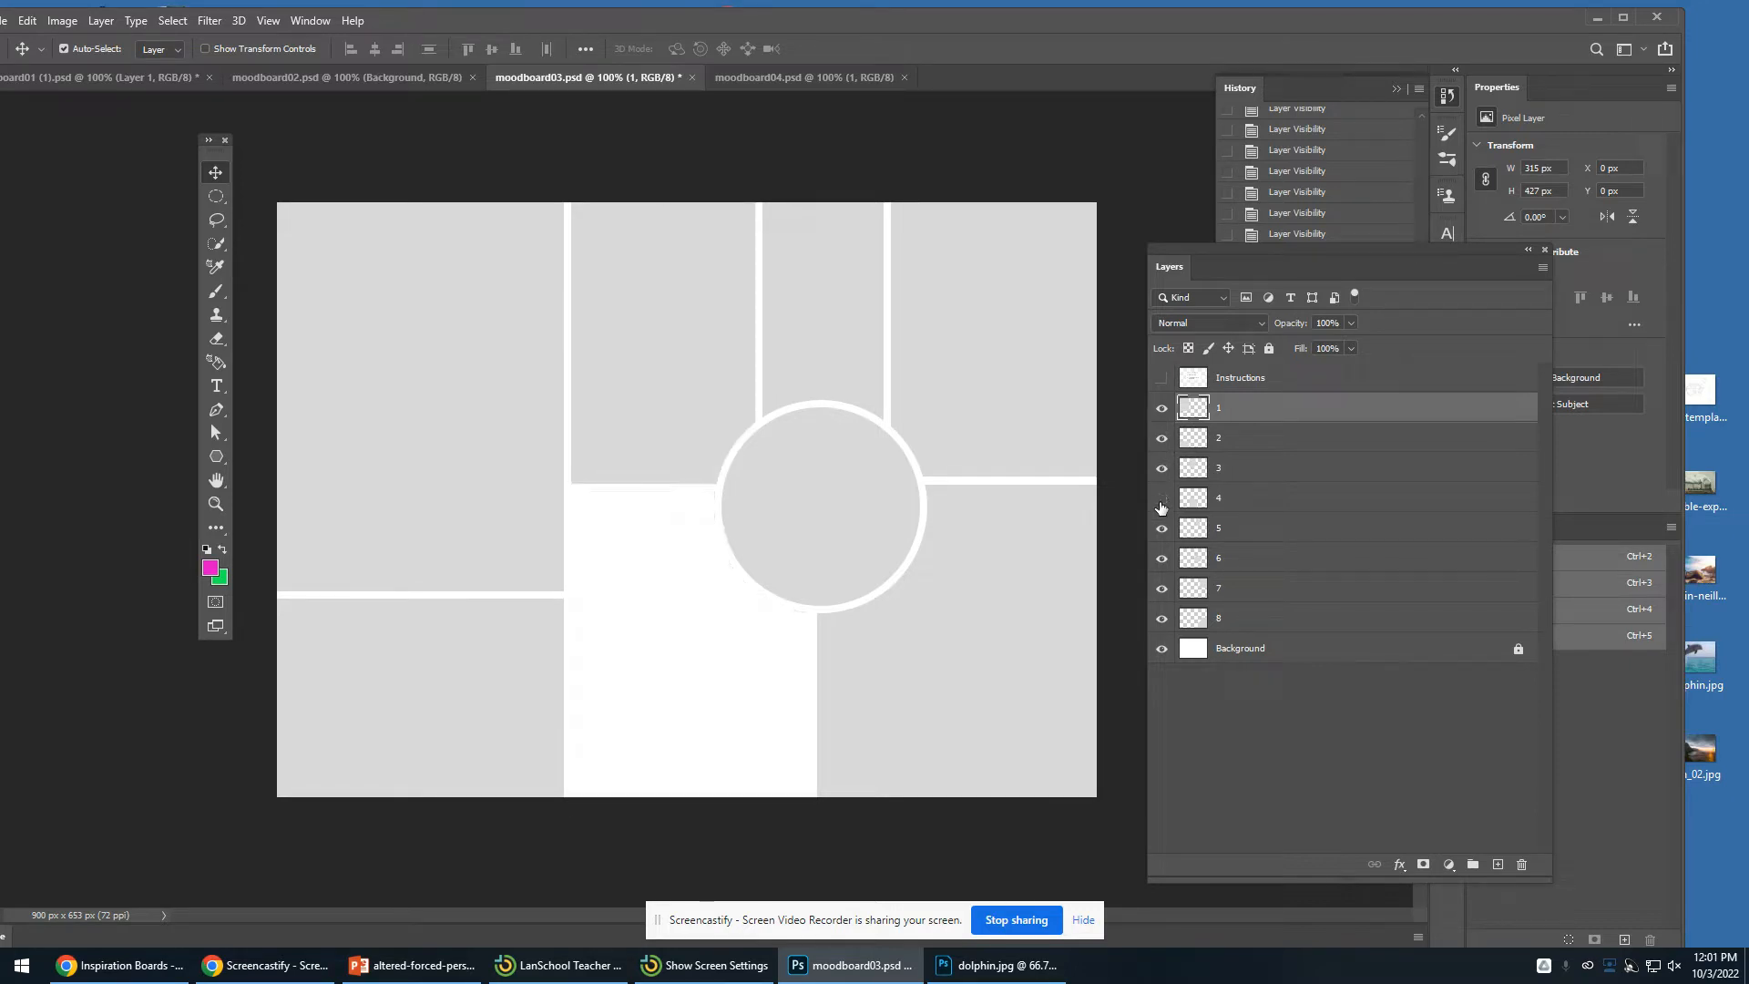
{"action": "left_click", "coordinate": [1161, 500]}
{"action": "left_click", "coordinate": [1161, 530]}
{"action": "left_click", "coordinate": [1160, 530]}
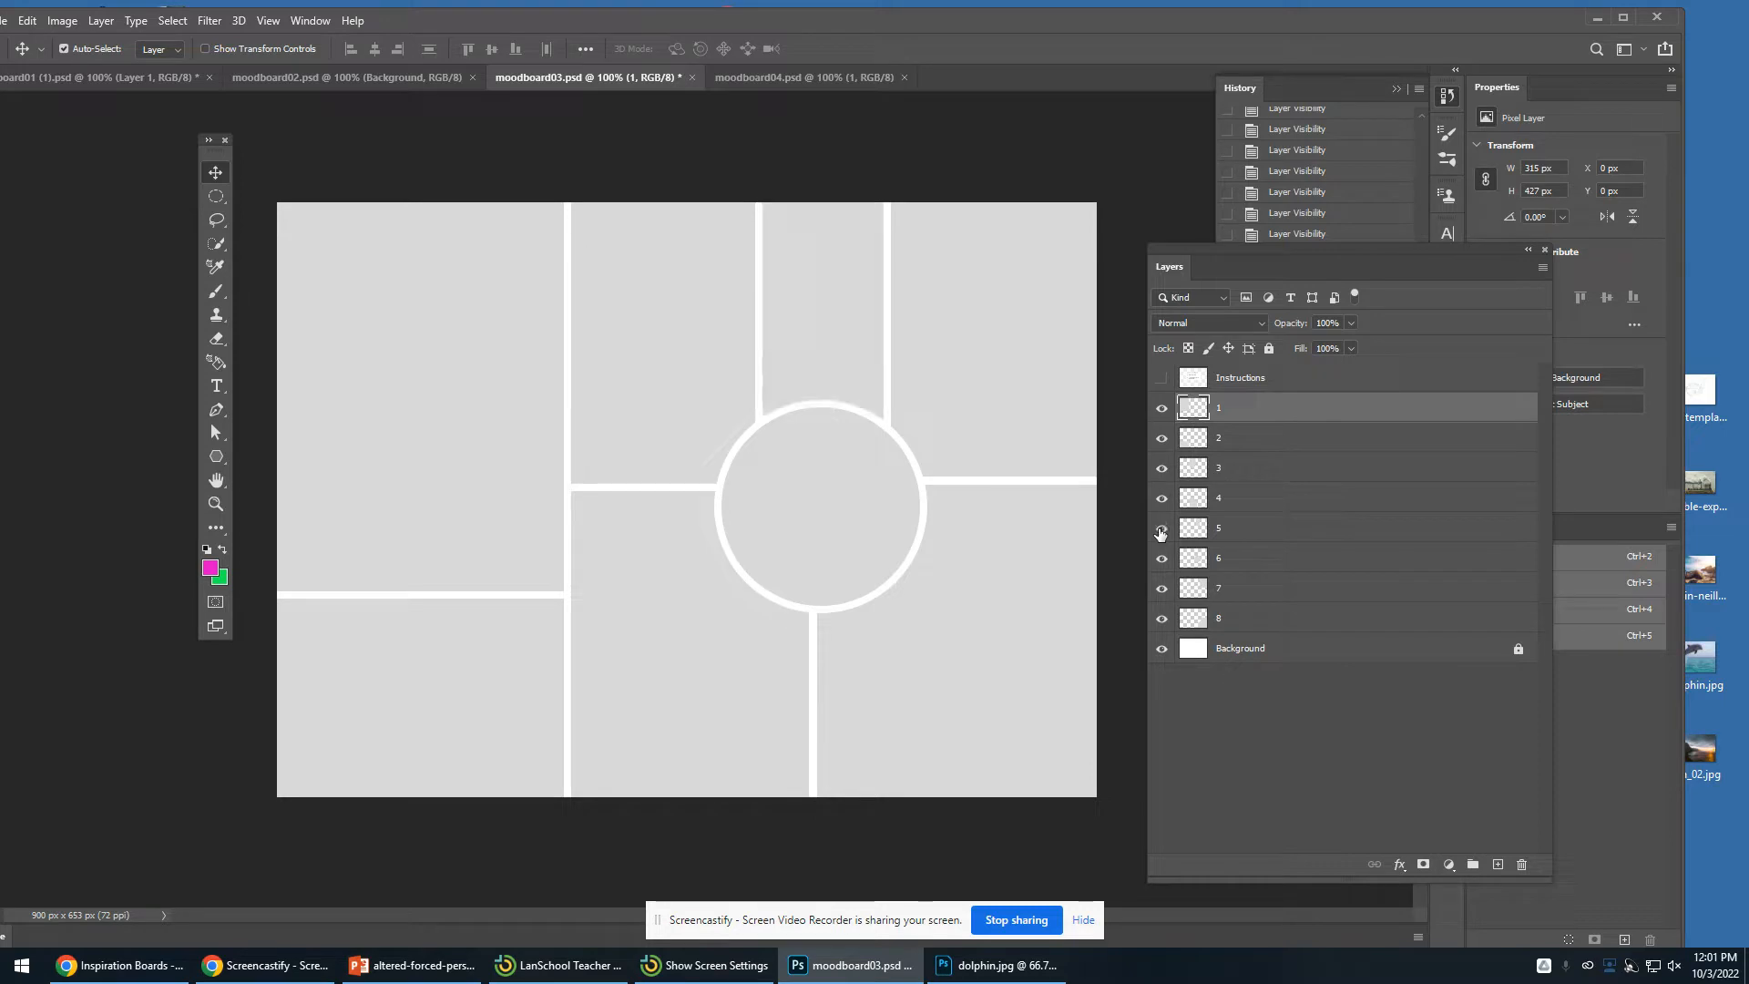
{"action": "left_click", "coordinate": [1161, 378]}
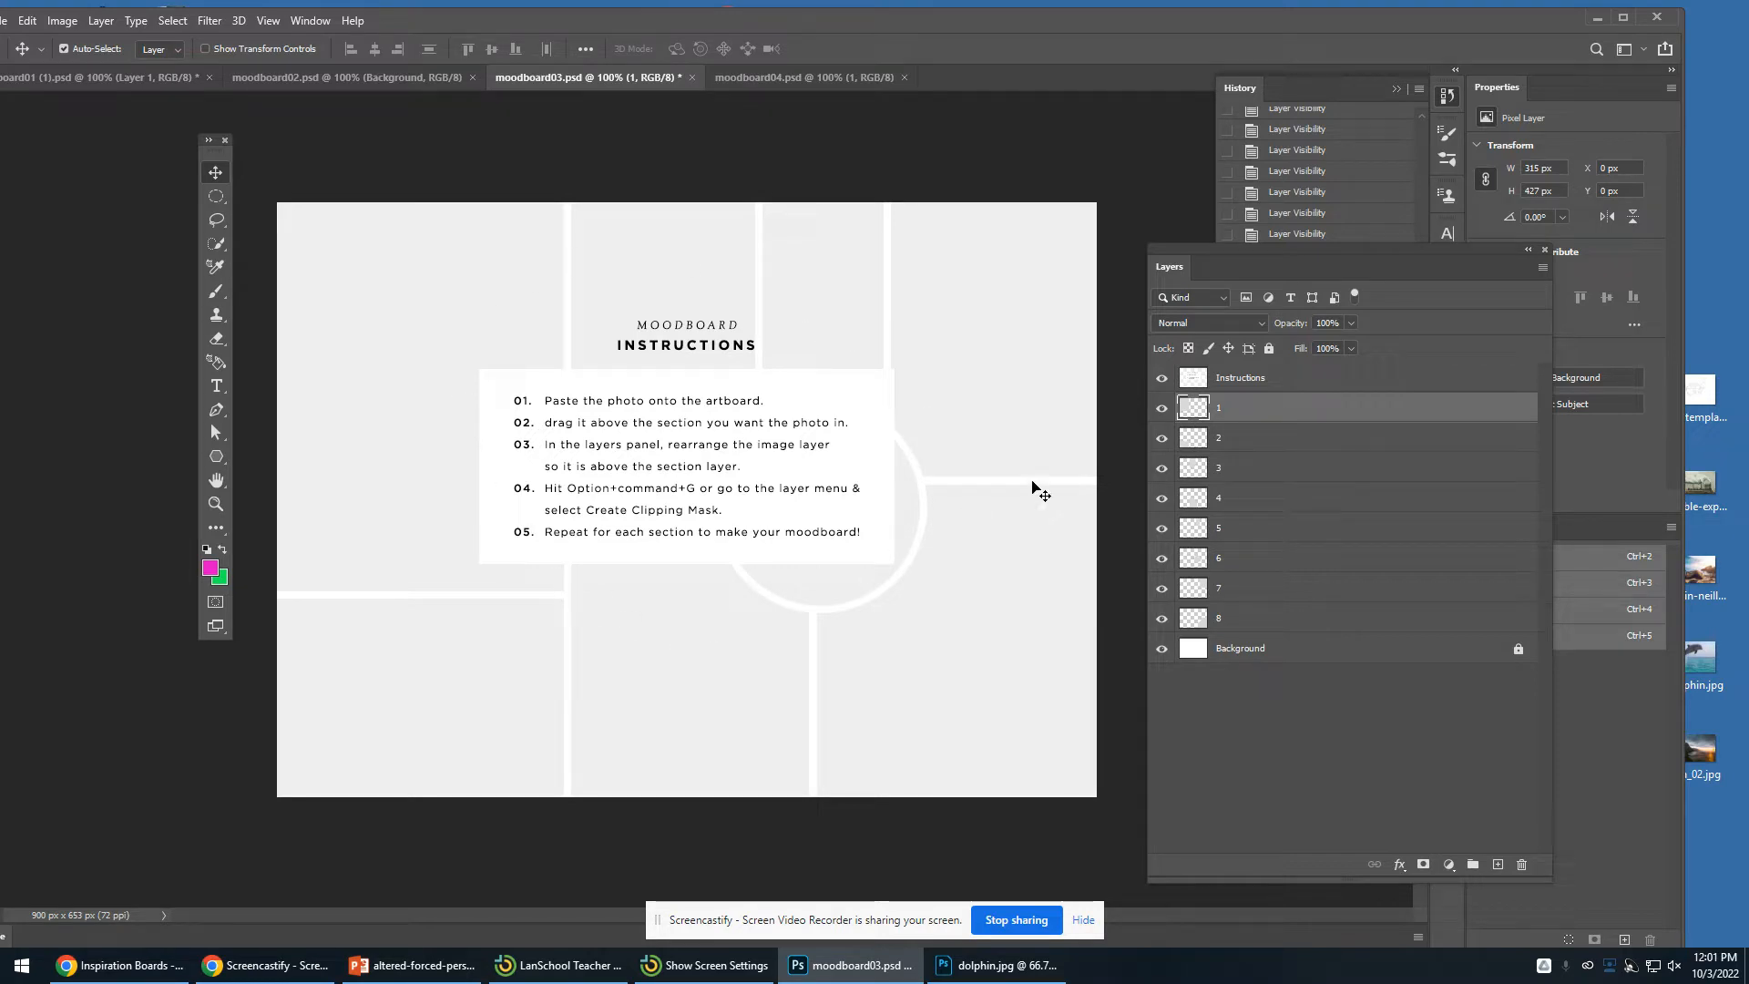
{"action": "left_click", "coordinate": [1162, 379]}
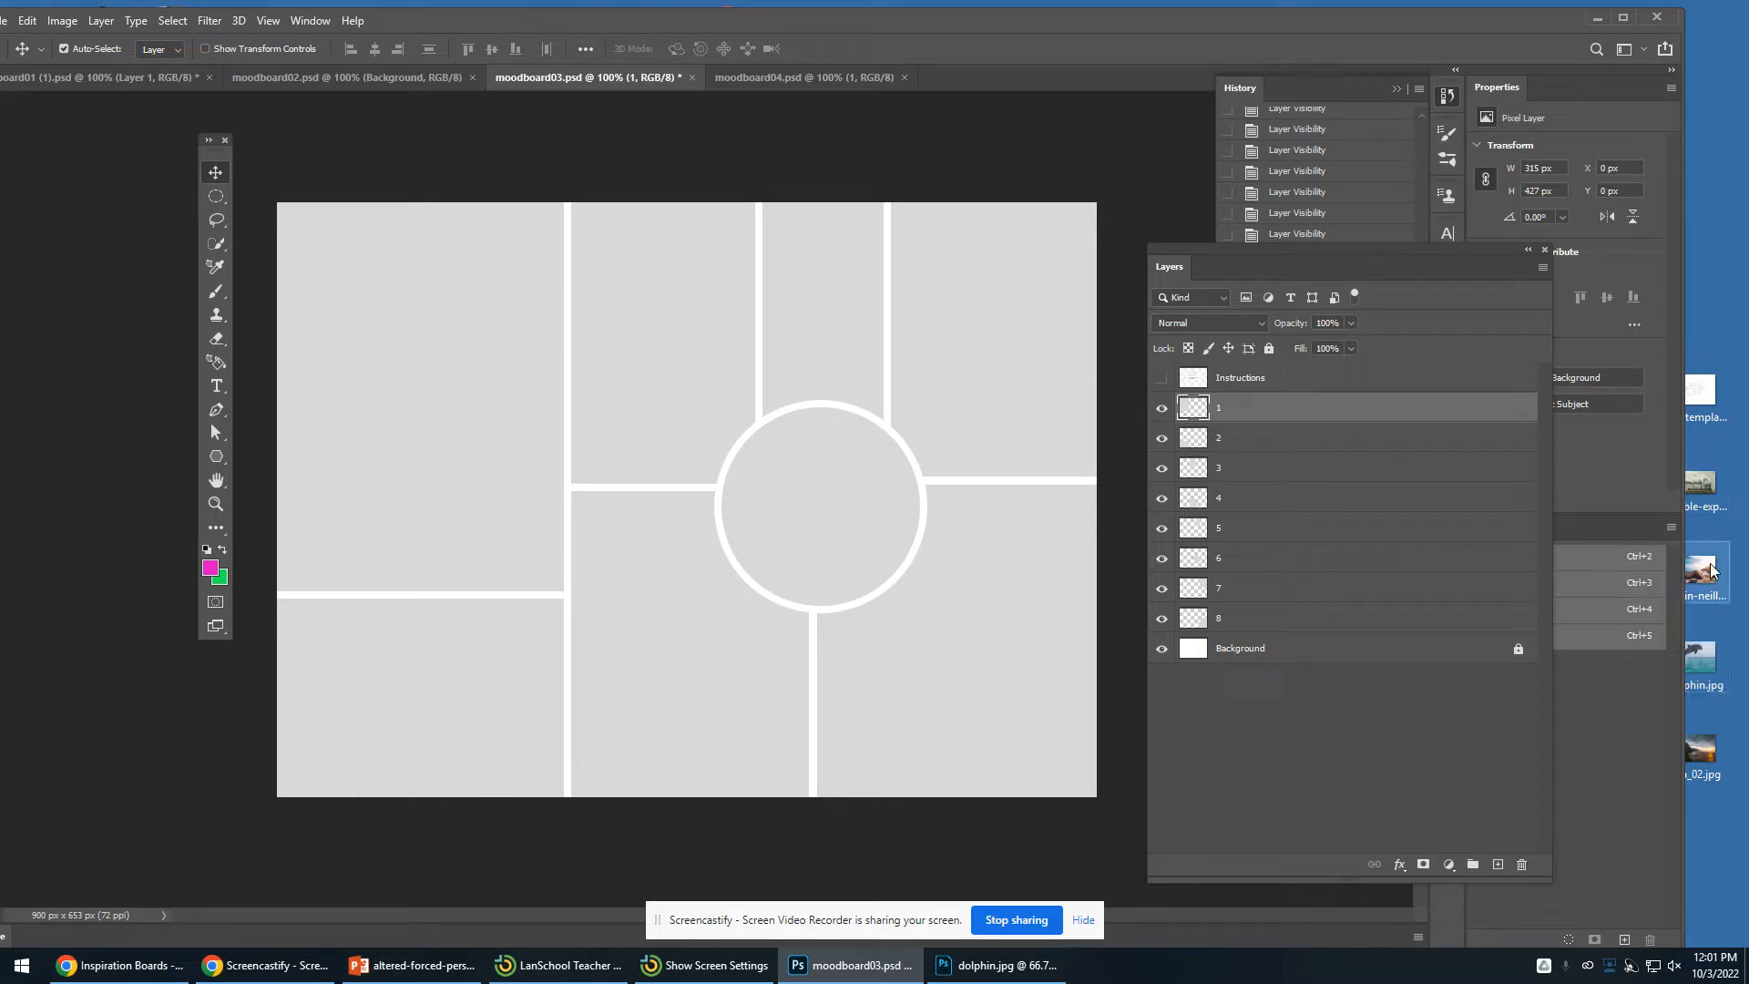
- Open the austin-neill beach photo from the desktop with Adobe Photoshop 2020
{"action": "left_click", "coordinate": [1724, 590]}
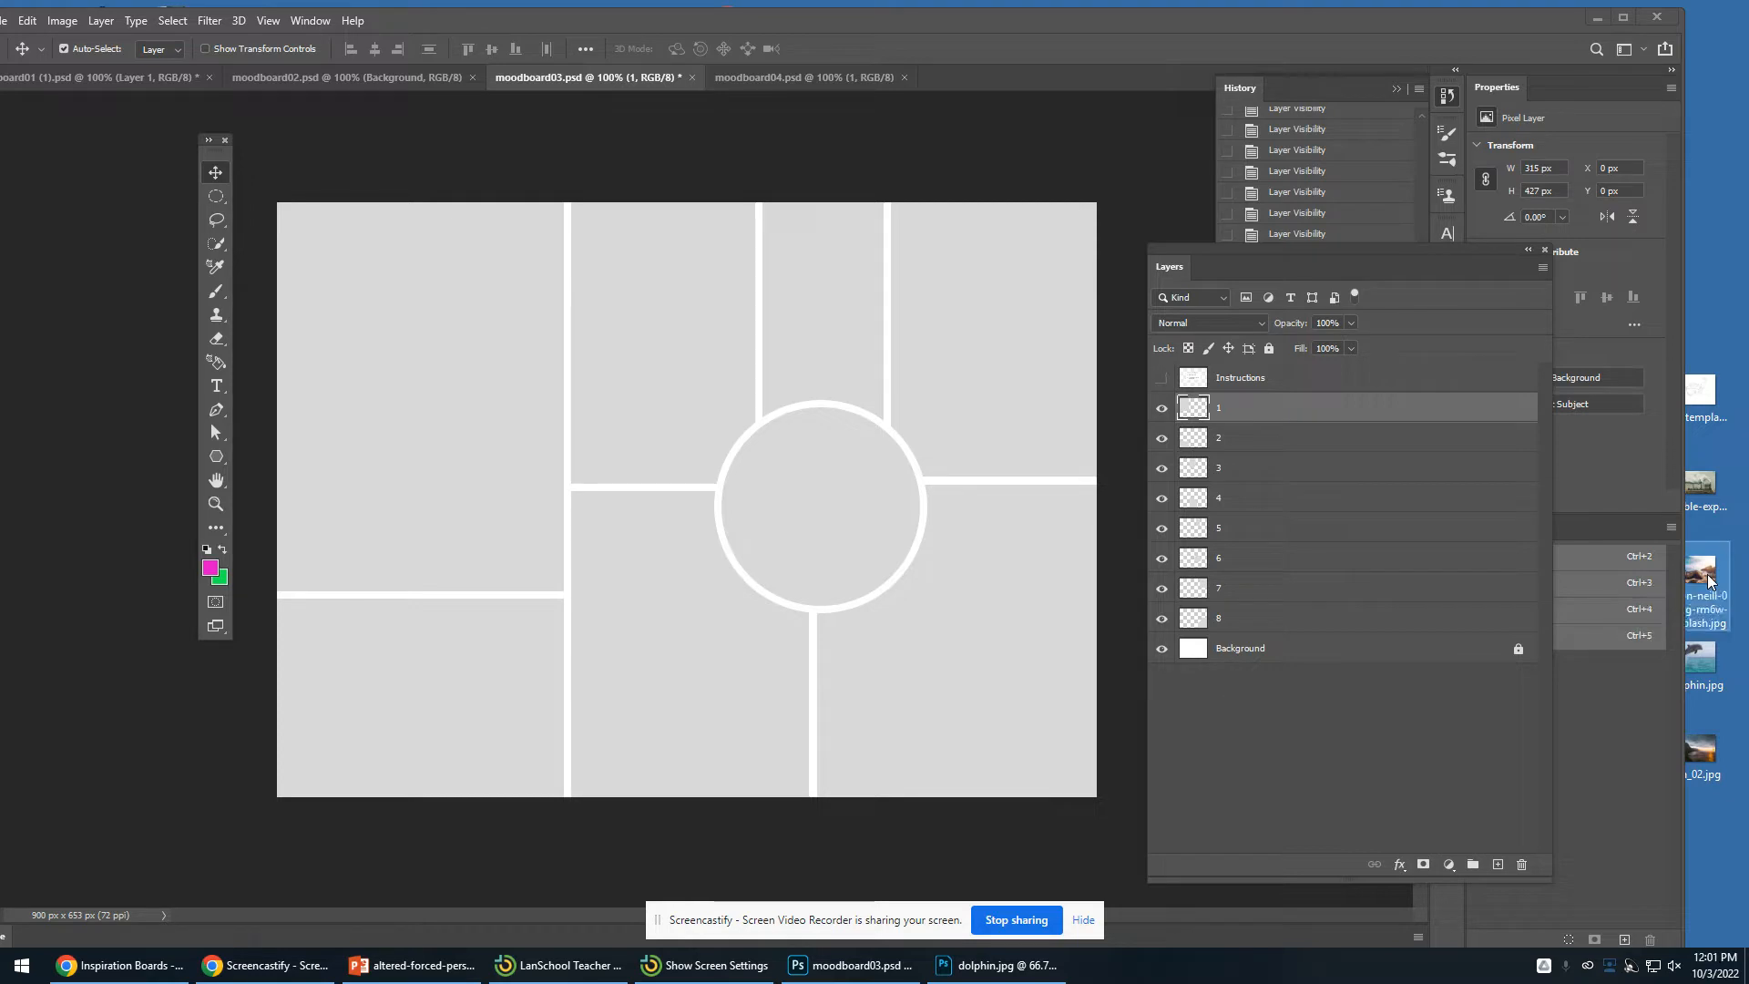
{"action": "left_click_drag", "start_coordinate": [1247, 21], "coordinate": [1193, 15]}
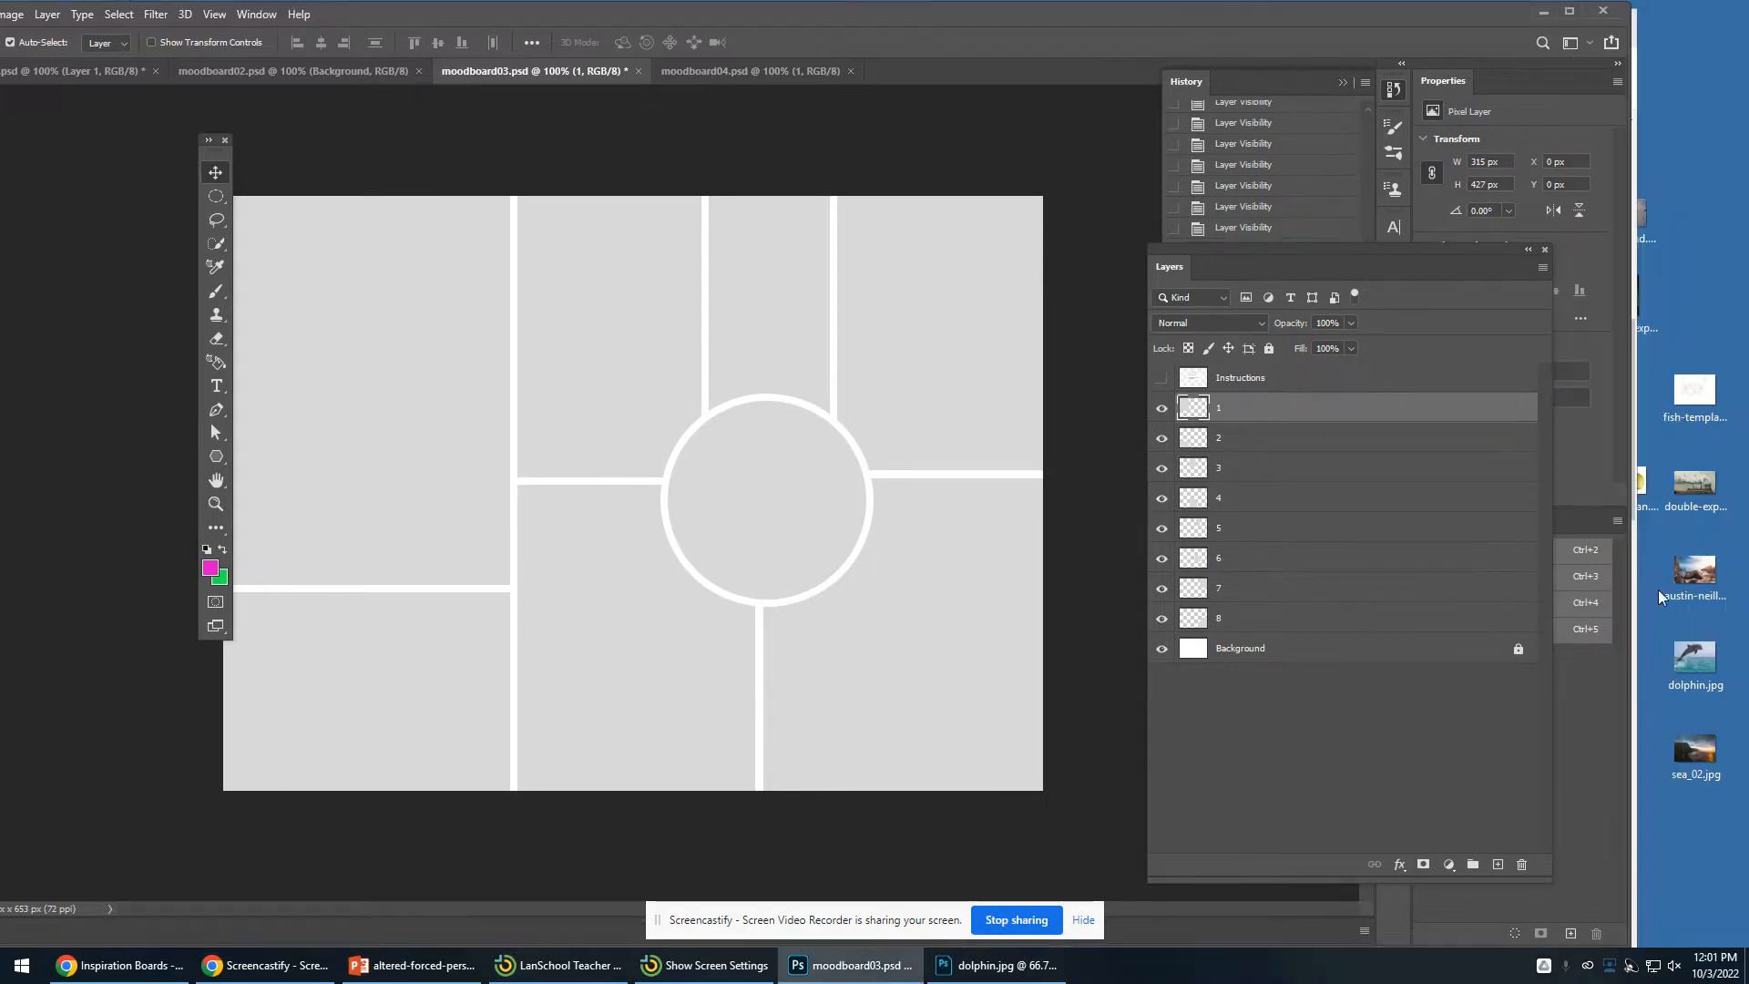
{"action": "right_click", "coordinate": [1695, 562]}
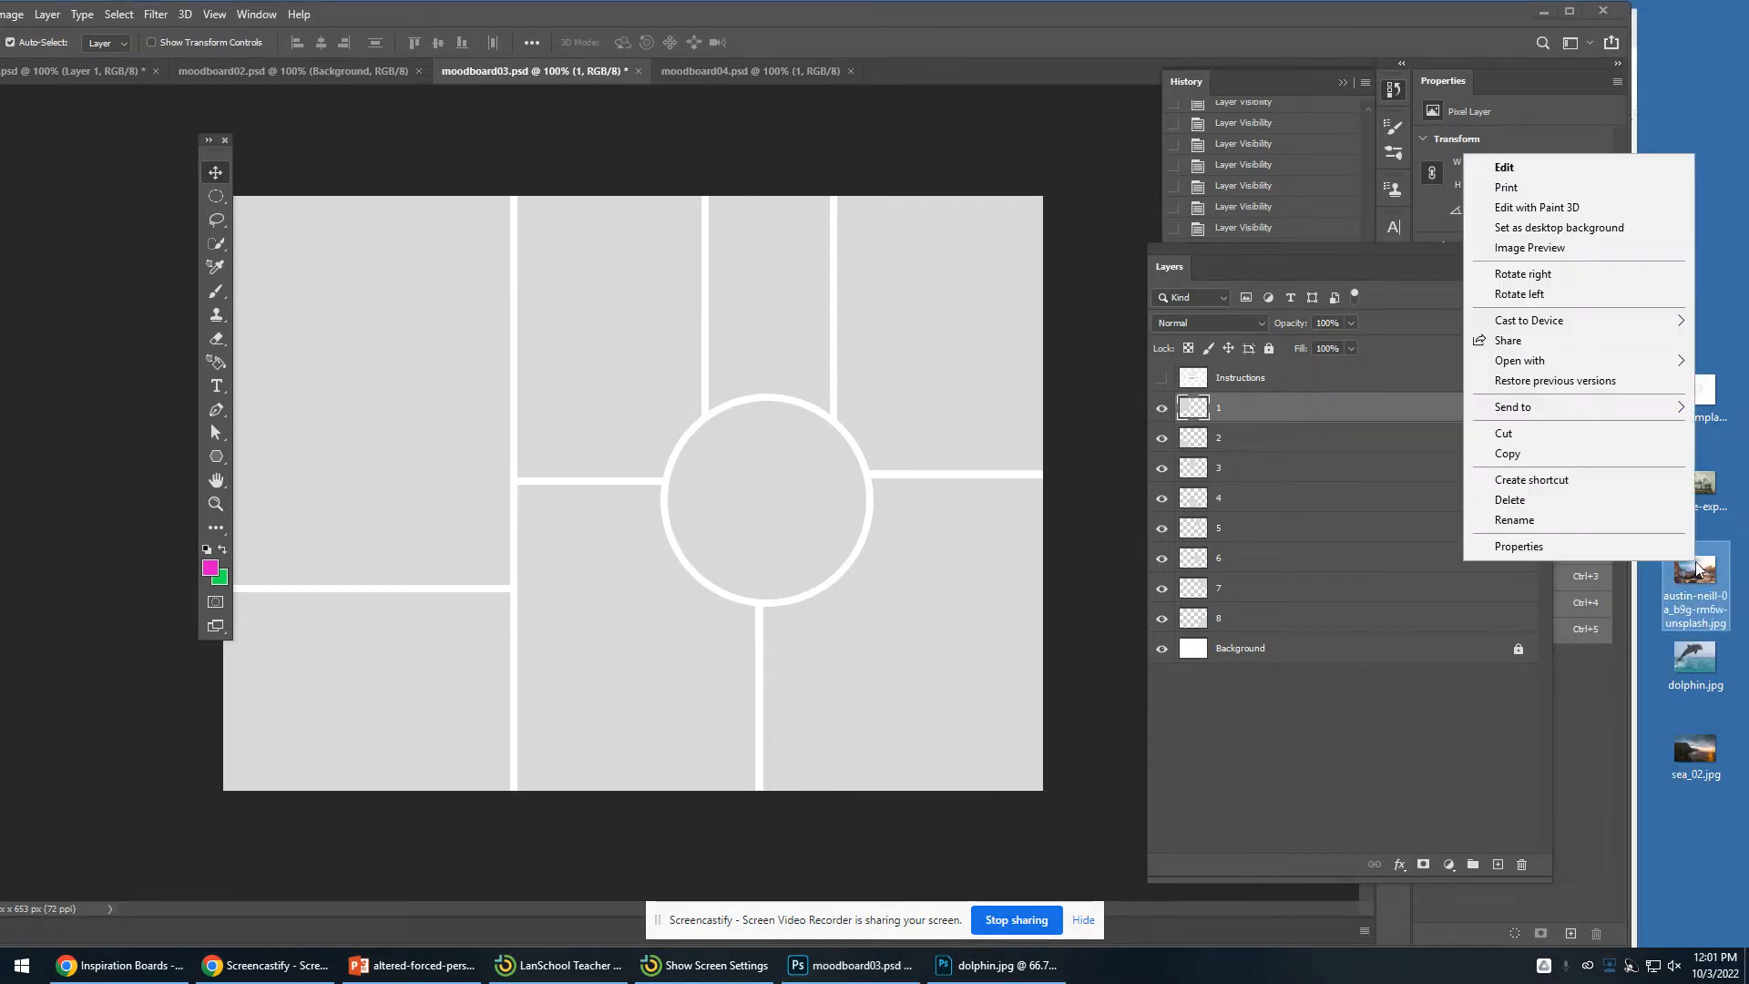
{"action": "mouse_move", "coordinate": [1607, 362]}
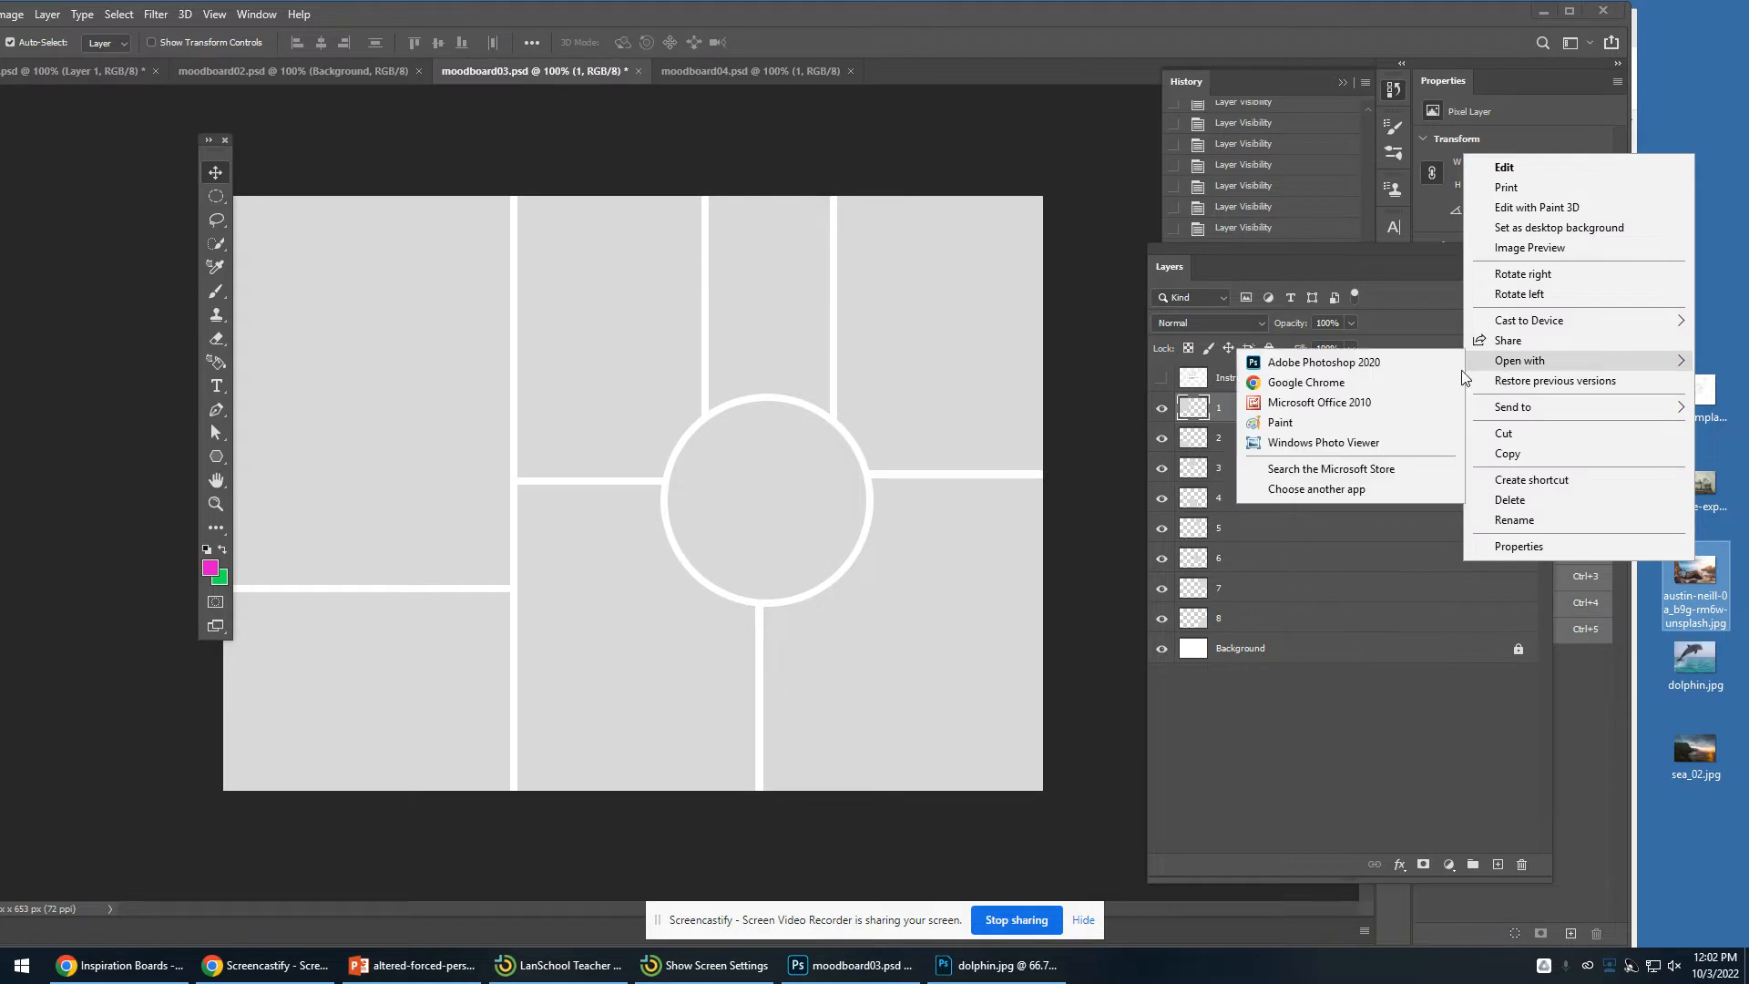
{"action": "left_click", "coordinate": [1339, 363]}
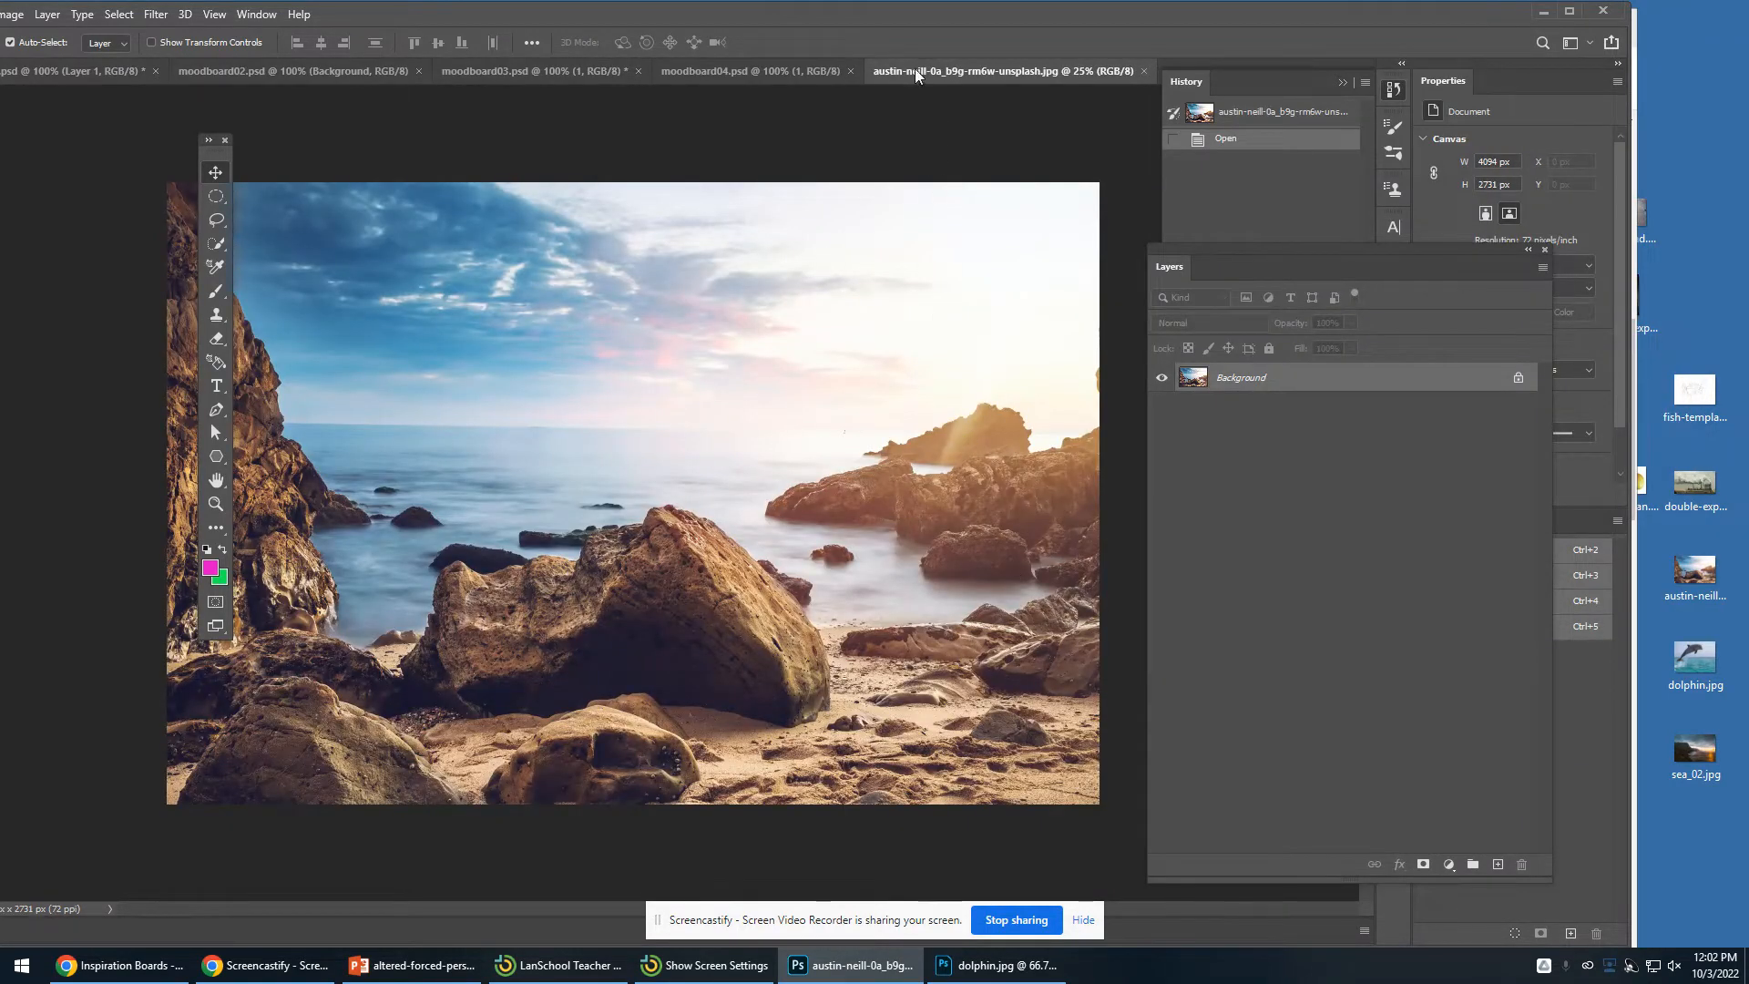
- Drag the beach photo into moodboard03 as a new layer and close the photo's own window
{"action": "left_click_drag", "start_coordinate": [920, 71], "coordinate": [742, 132]}
{"action": "left_click_drag", "start_coordinate": [849, 368], "coordinate": [460, 487]}
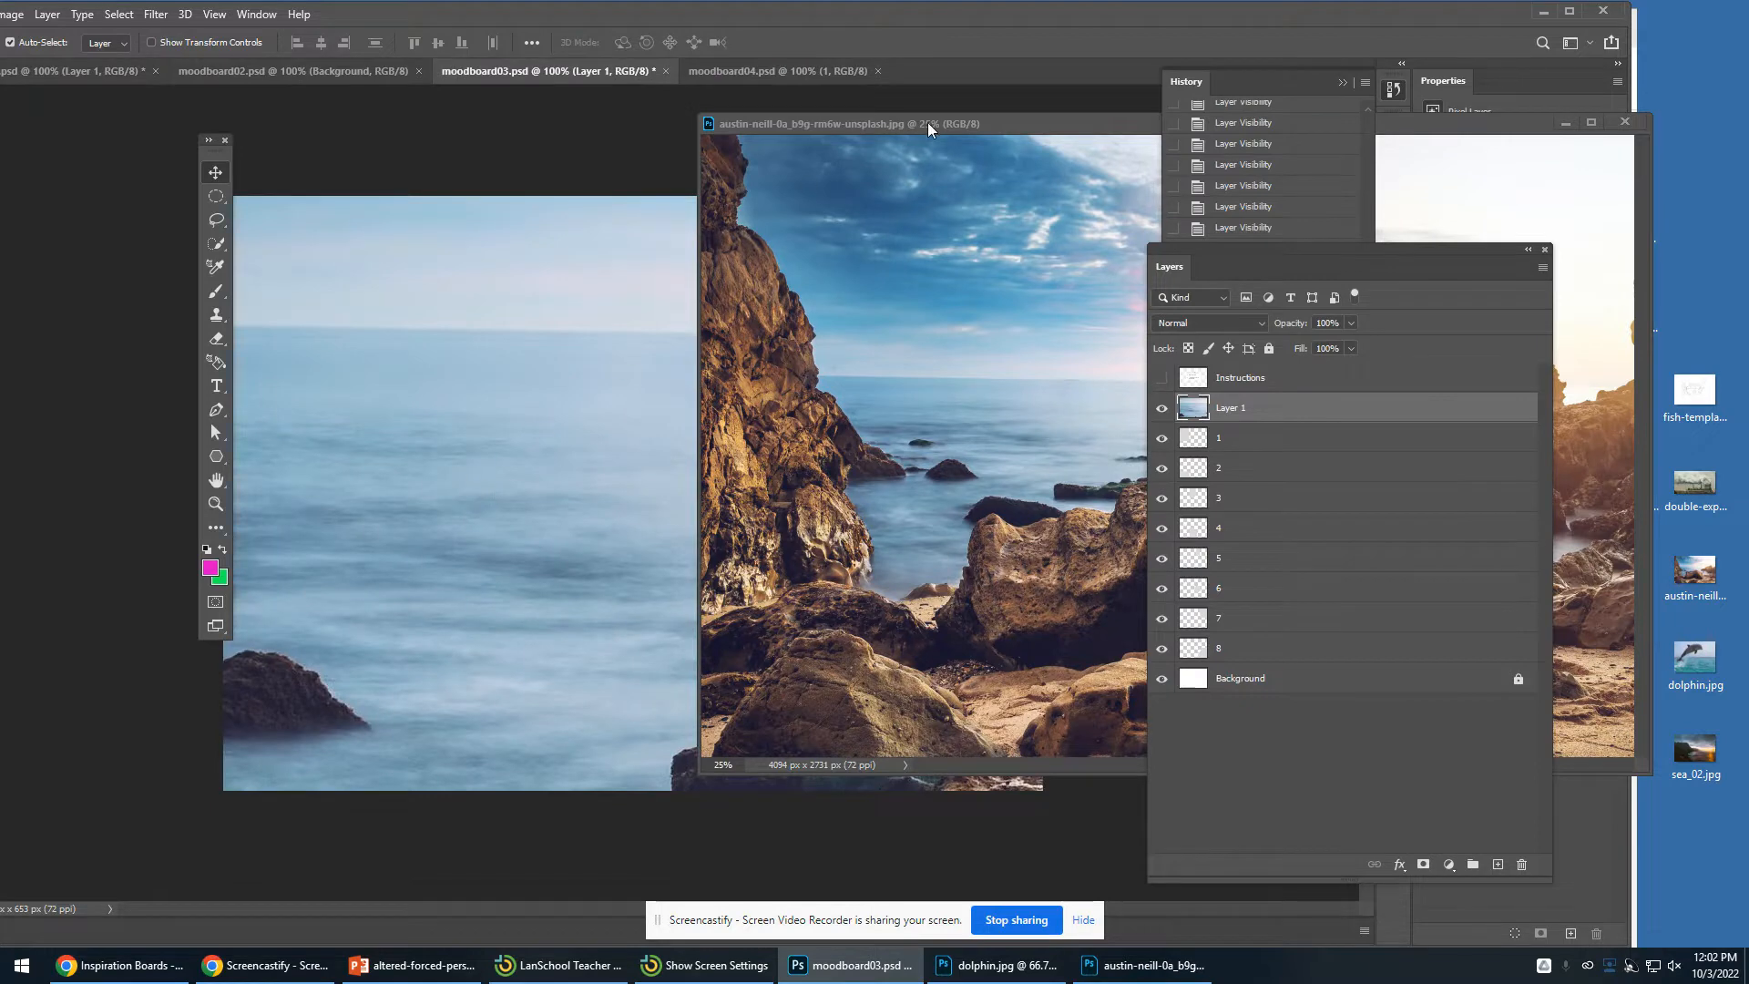
{"action": "left_click_drag", "start_coordinate": [933, 127], "coordinate": [654, 167]}
{"action": "left_click_drag", "start_coordinate": [868, 173], "coordinate": [527, 182]}
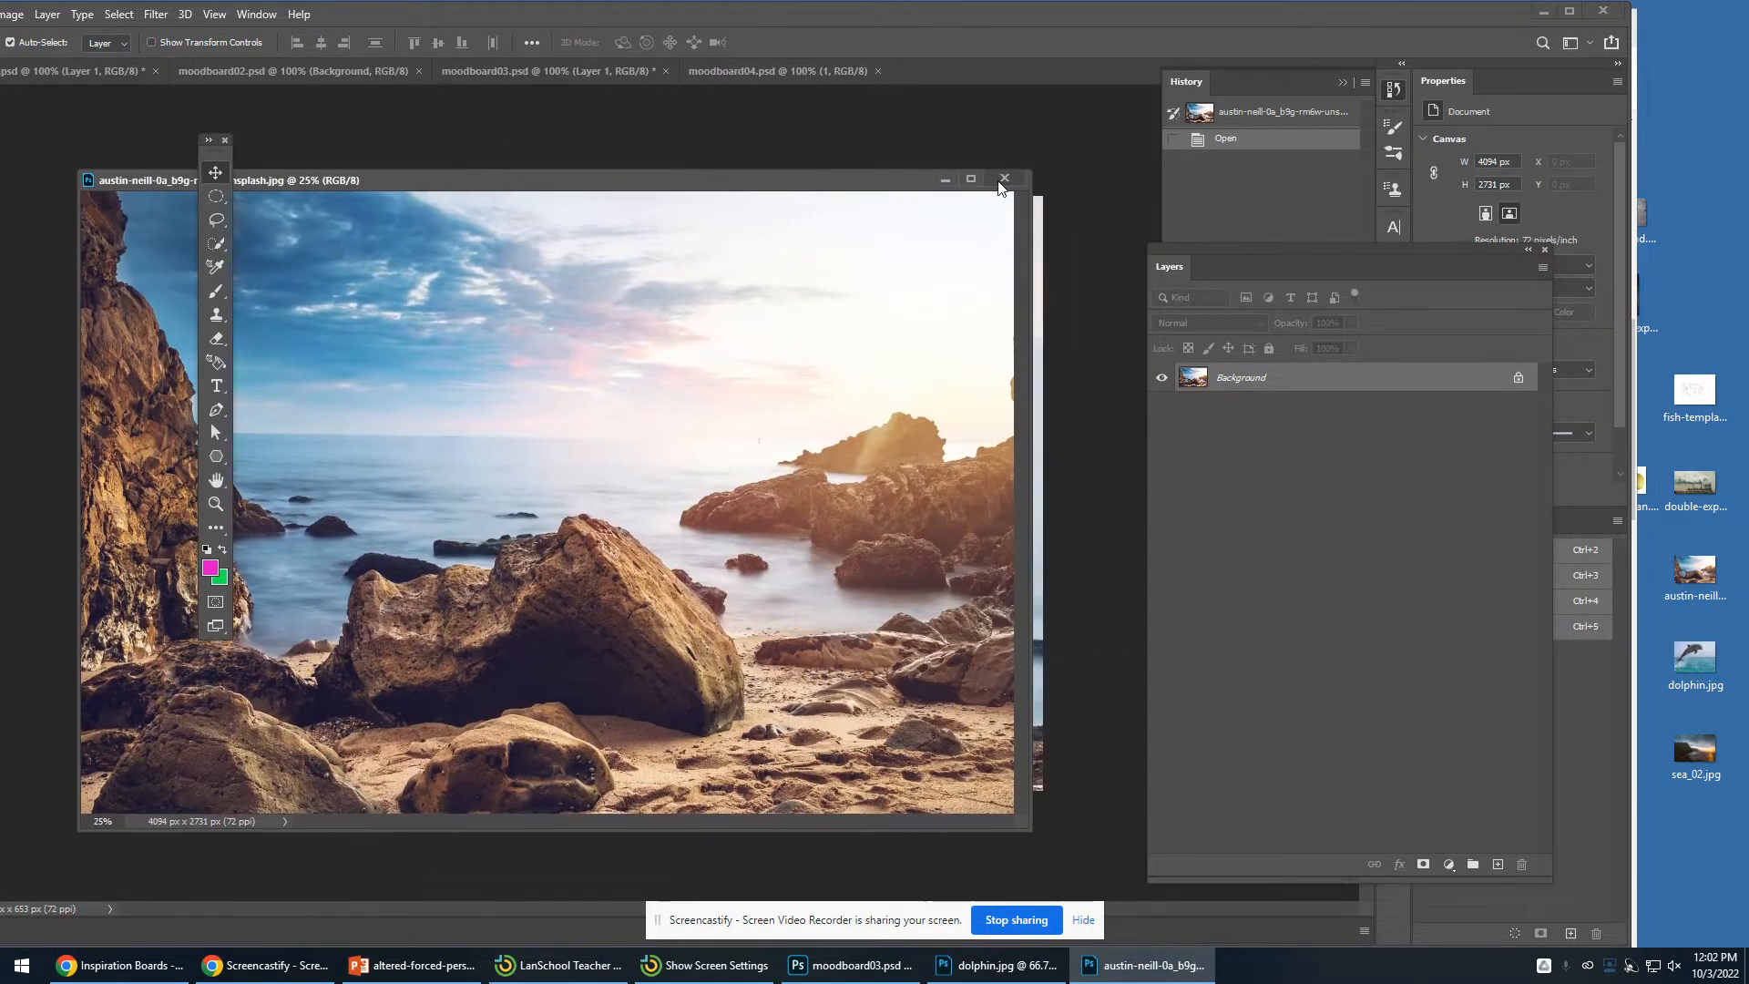
{"action": "left_click", "coordinate": [1020, 182]}
- Open the Navigator panel, then Free Transform the beach photo down to about 11% and position it over the left-centre frames
{"action": "left_click_drag", "start_coordinate": [671, 507], "coordinate": [856, 469]}
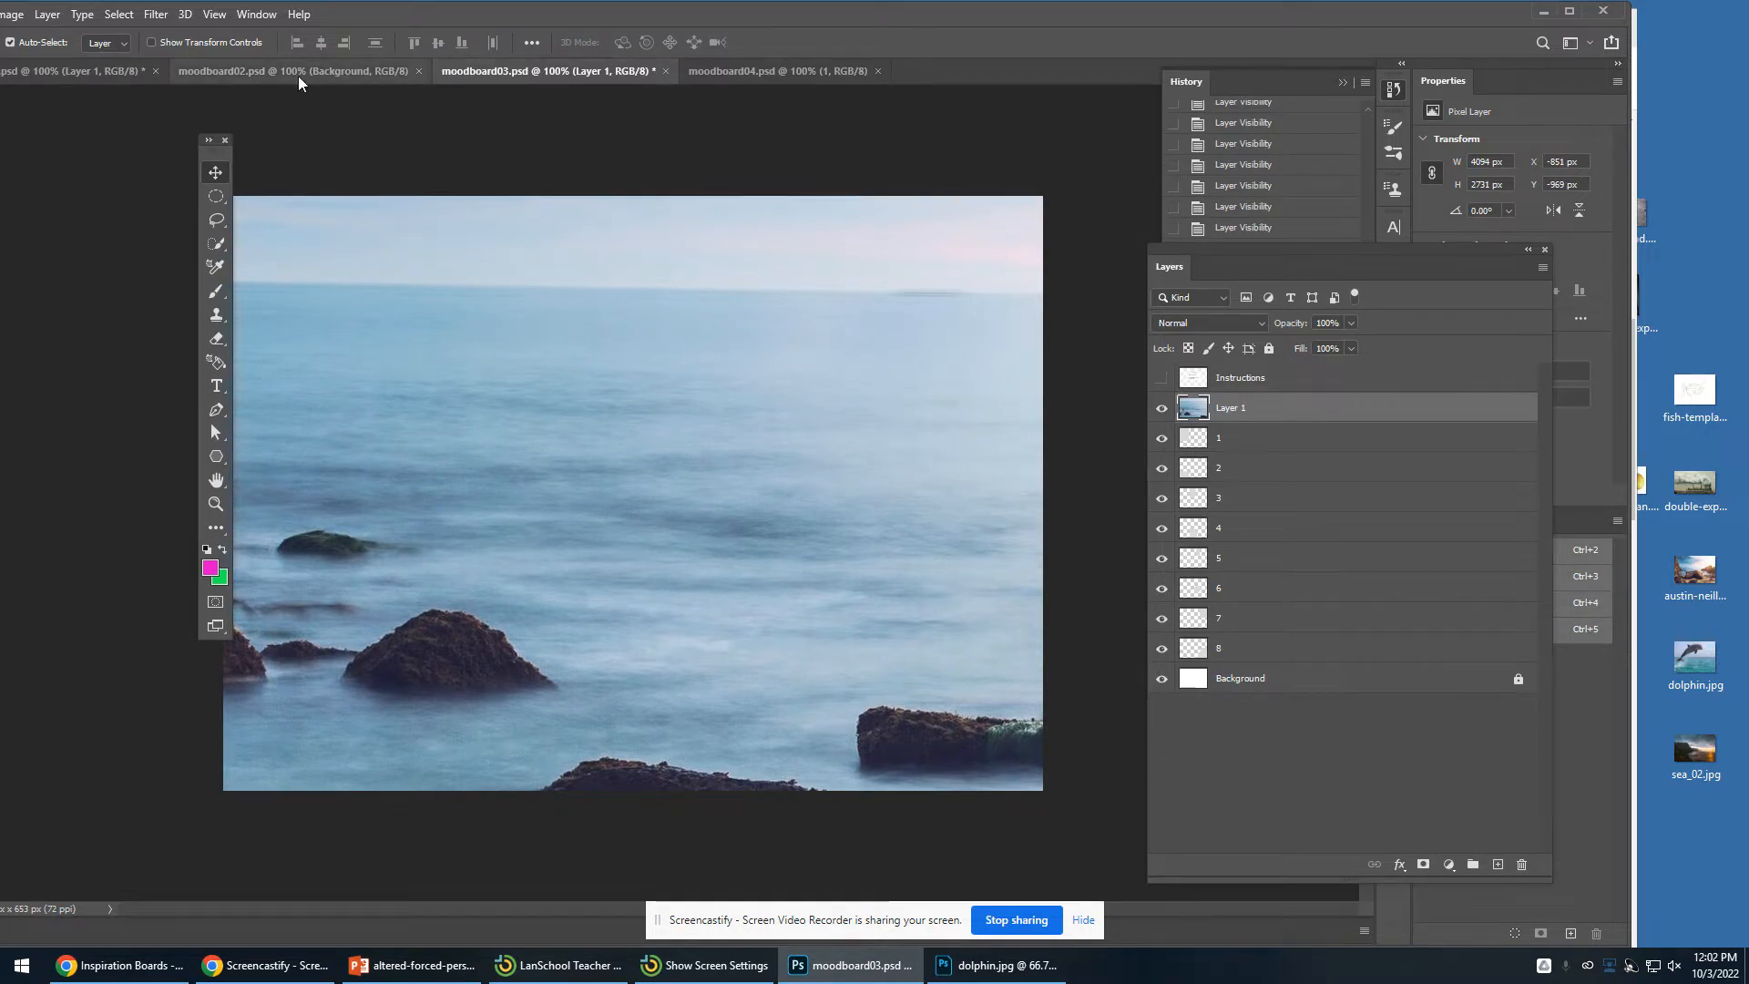
{"action": "left_click_drag", "start_coordinate": [400, 17], "coordinate": [489, 16]}
{"action": "left_click", "coordinate": [344, 14]}
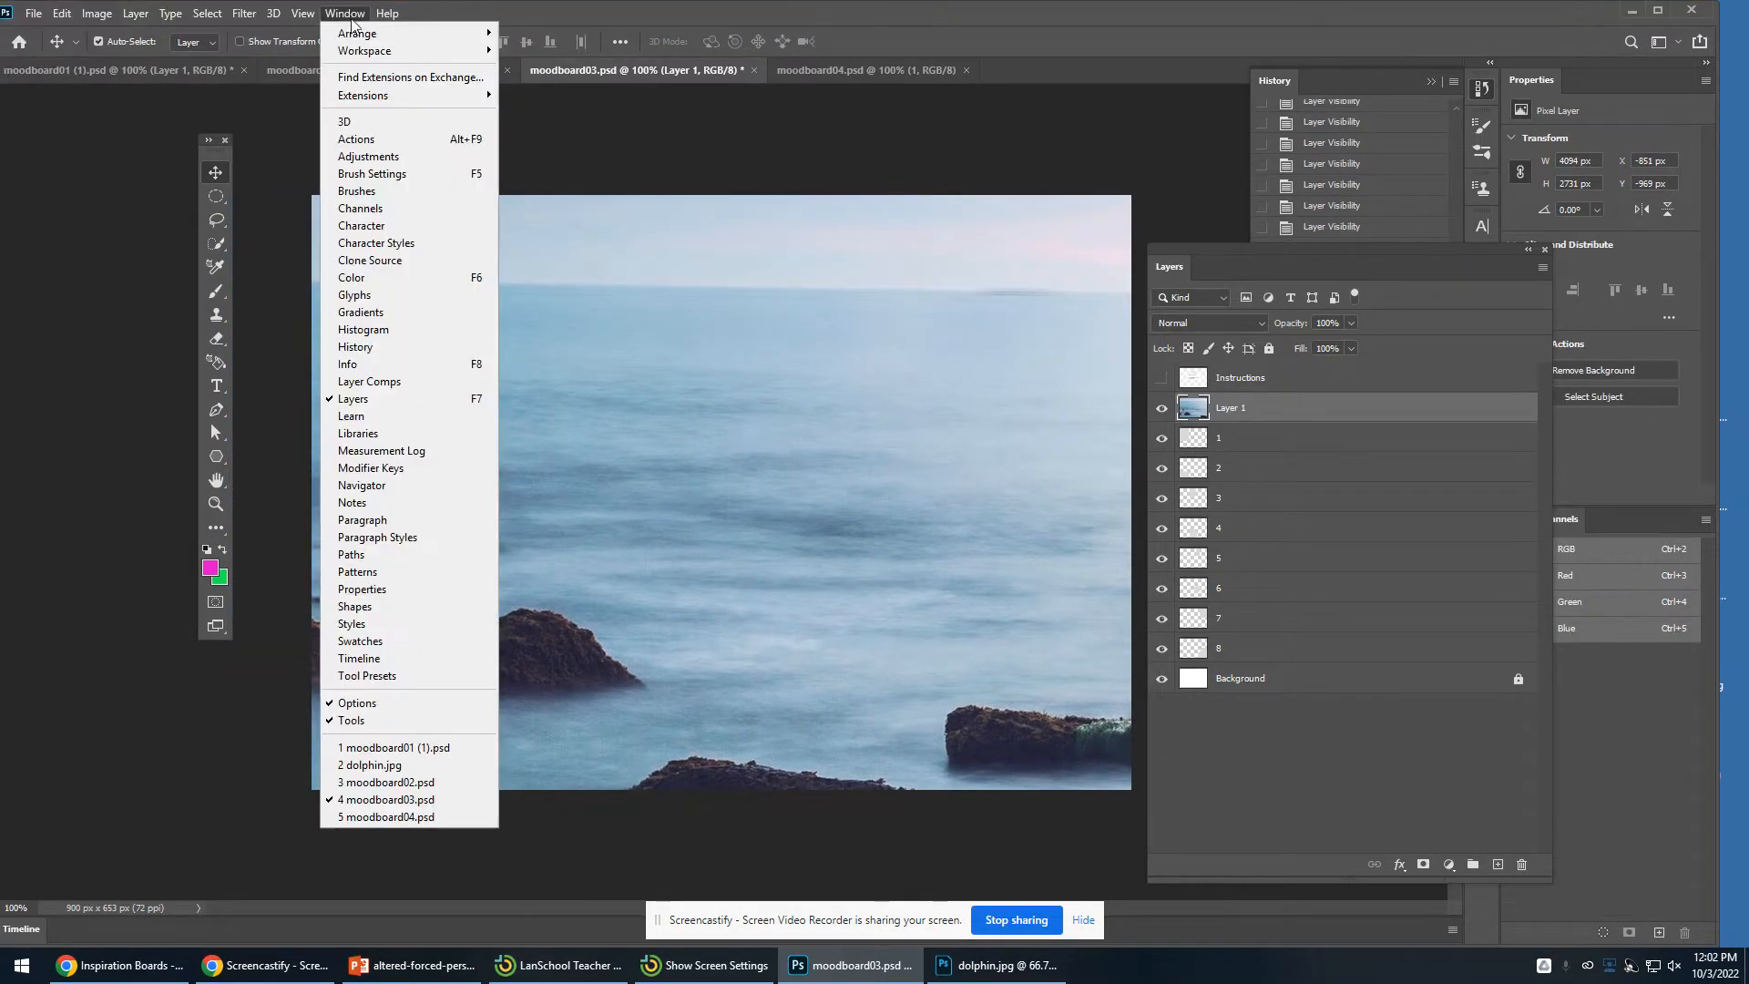
{"action": "left_click", "coordinate": [425, 484]}
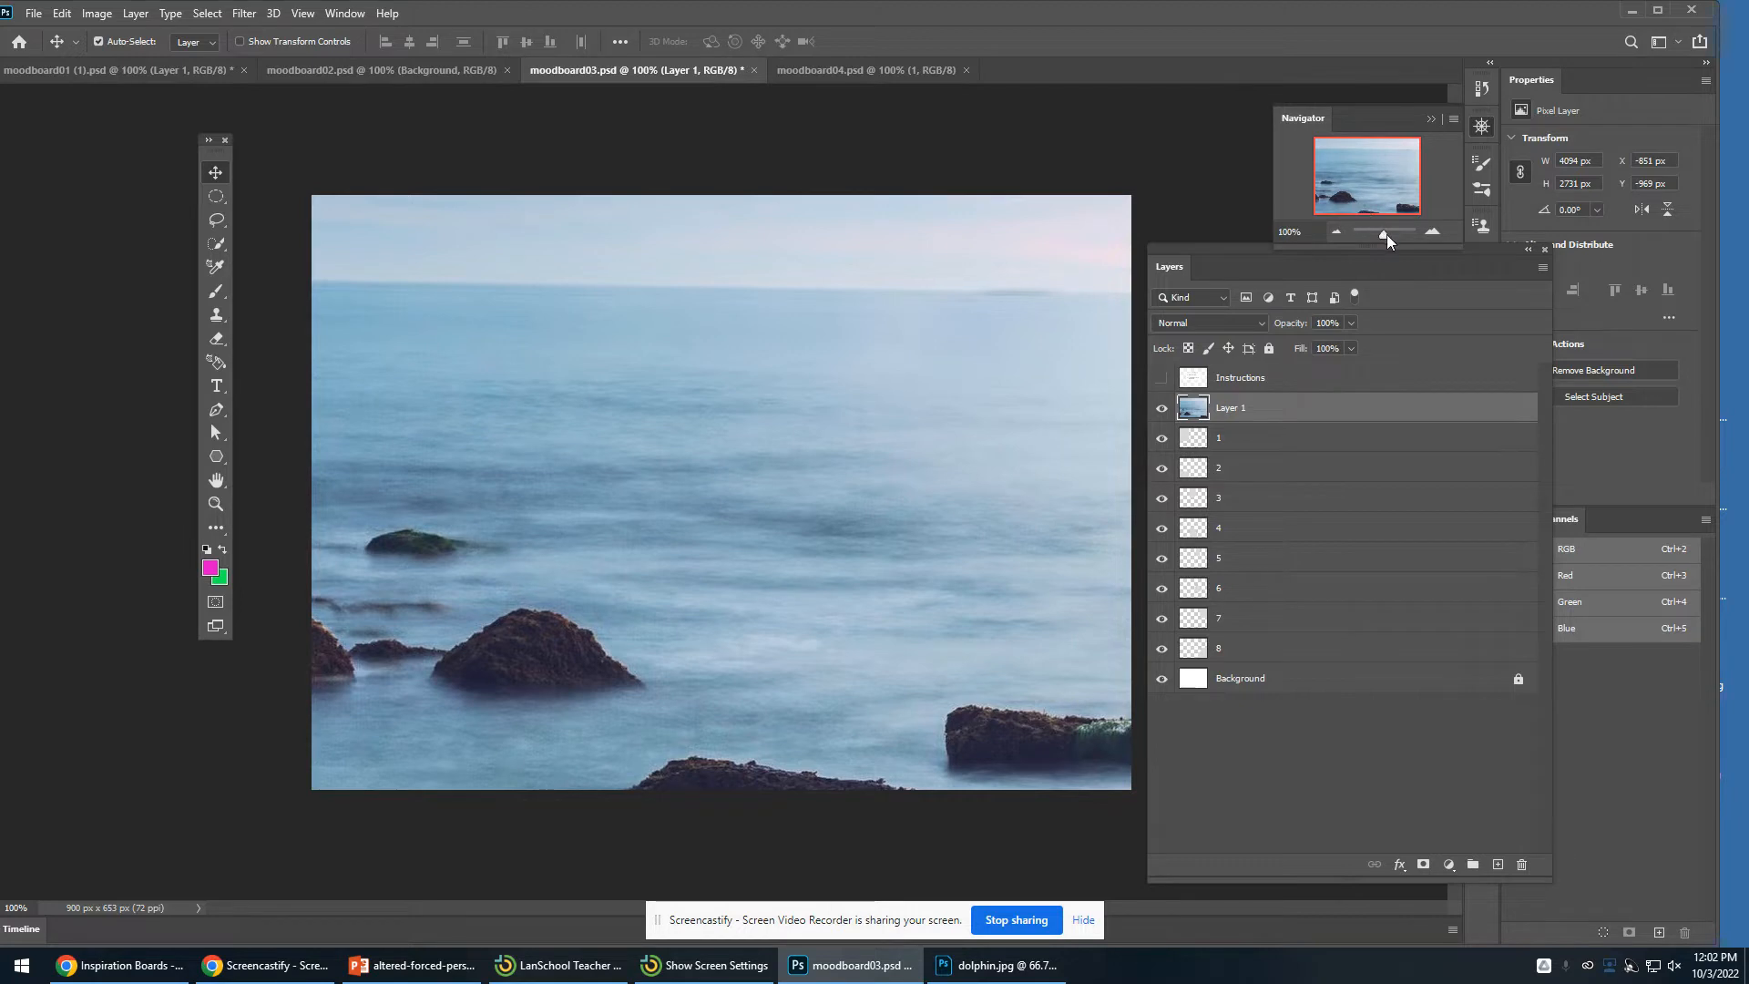
{"action": "left_click_drag", "start_coordinate": [1383, 236], "coordinate": [1379, 238]}
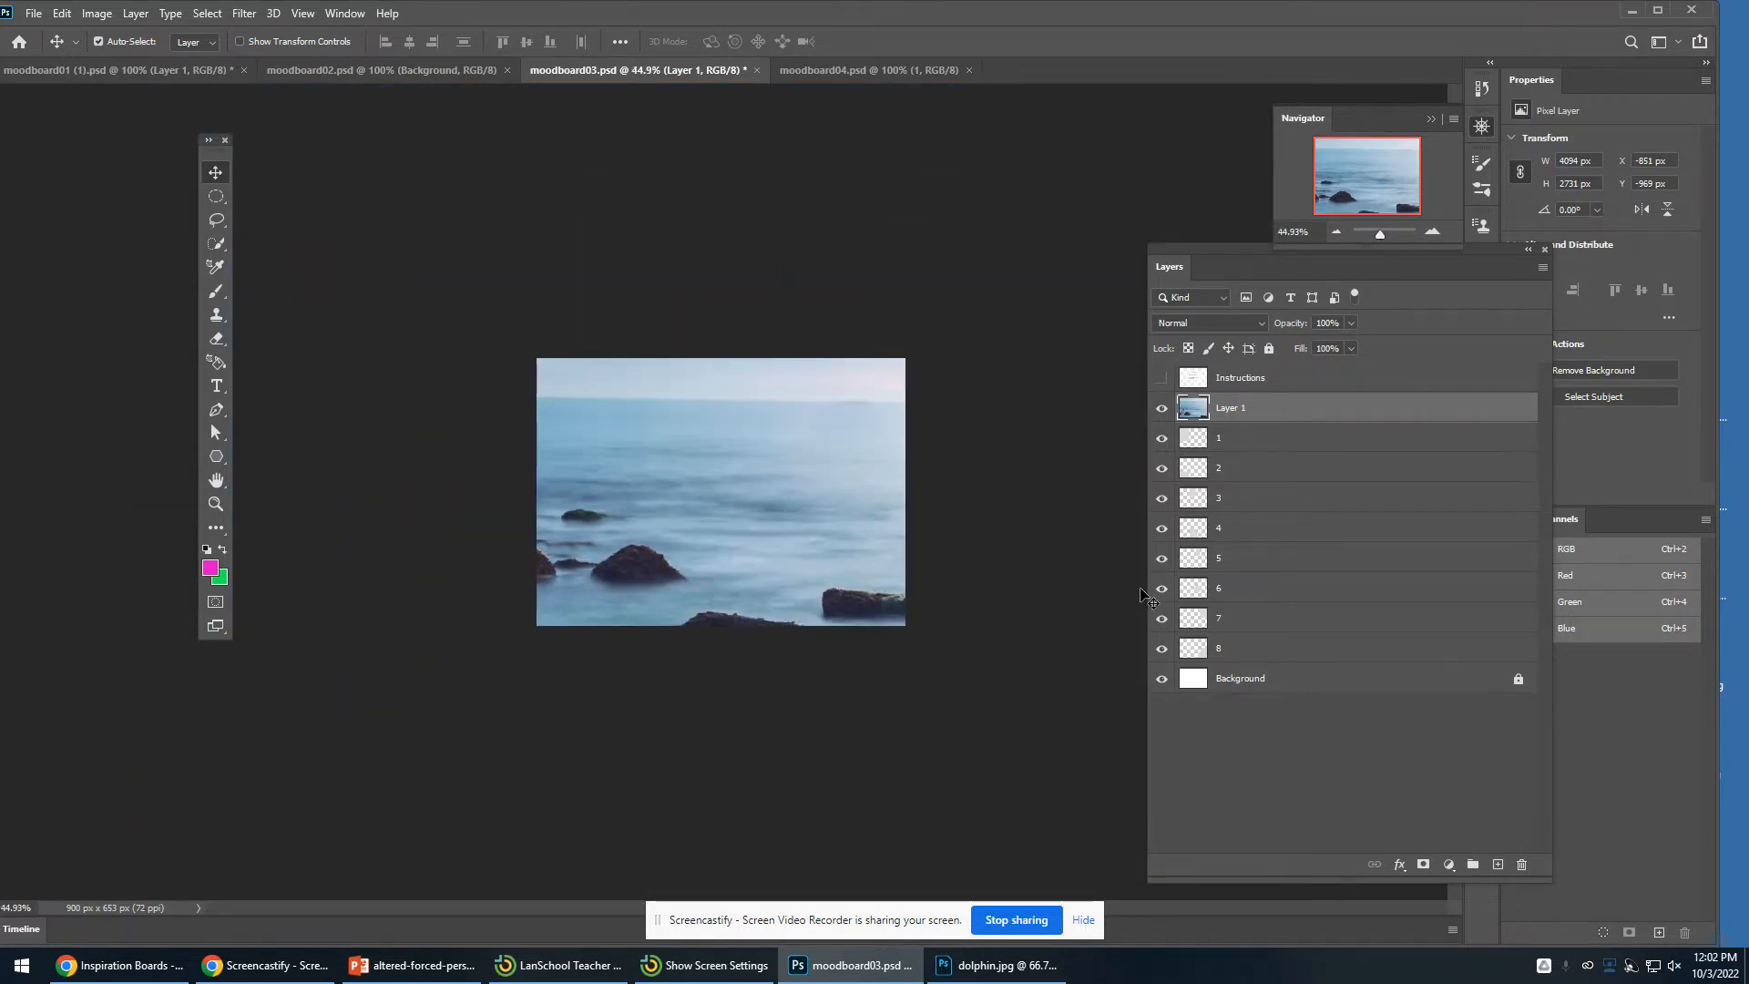
{"action": "left_click", "coordinate": [61, 17]}
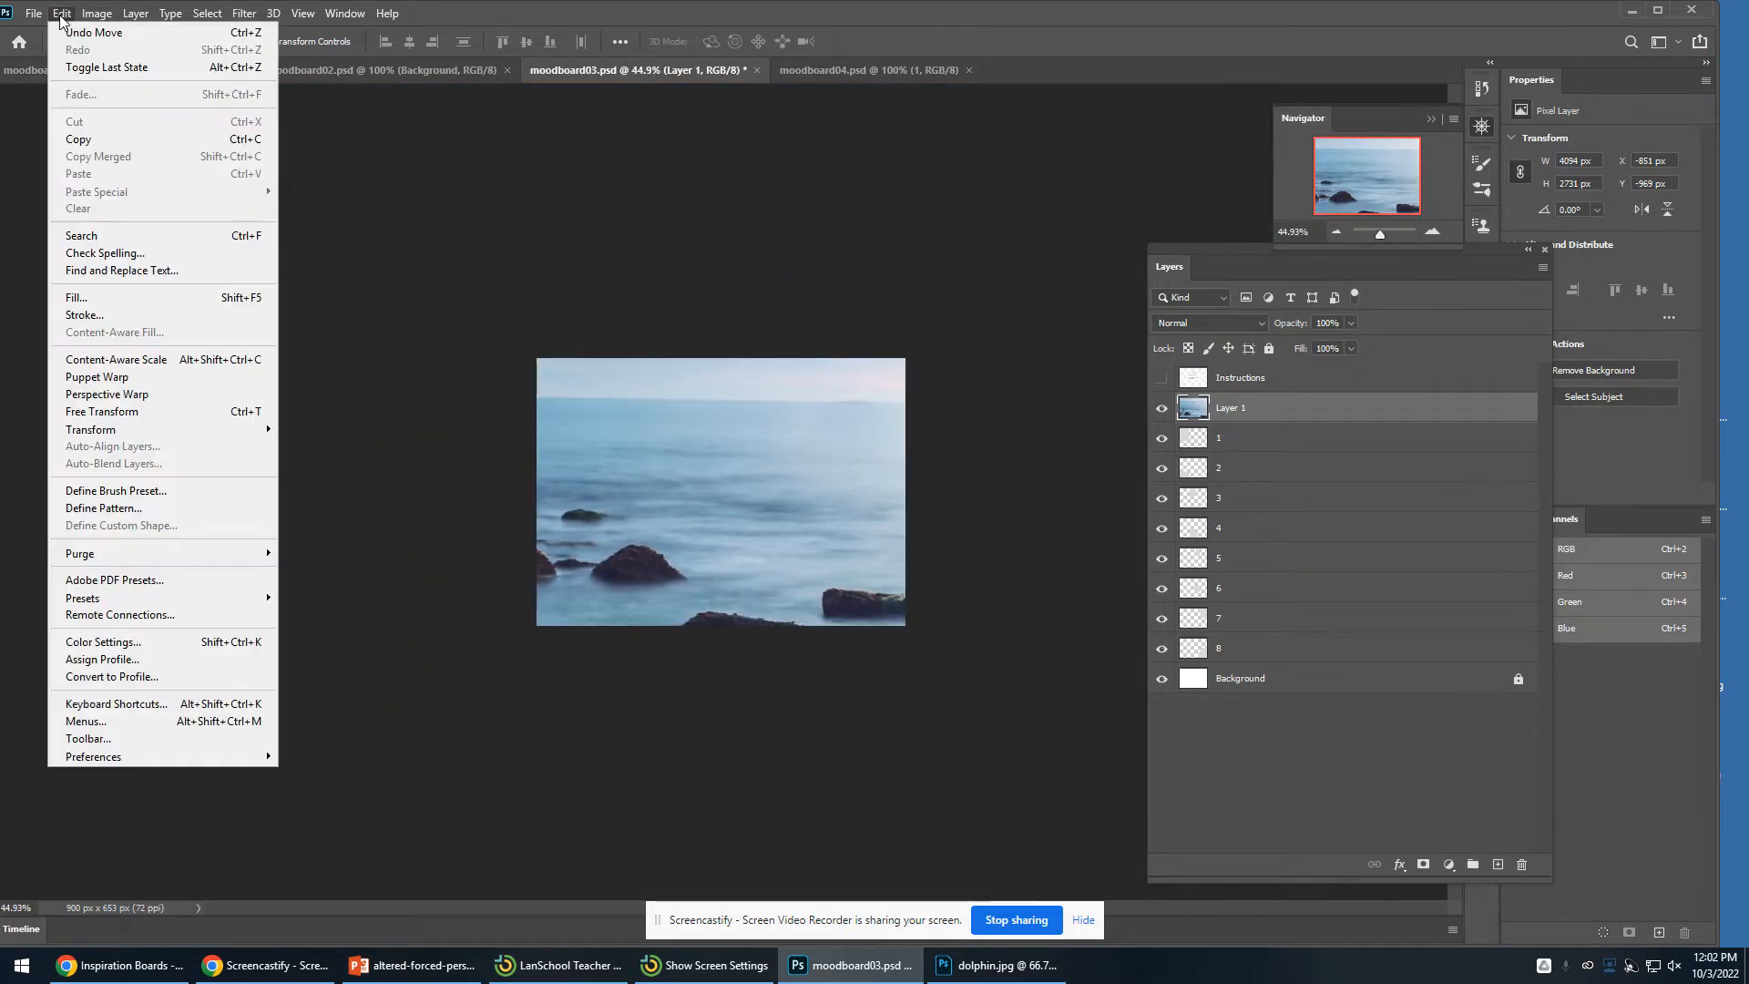
{"action": "left_click", "coordinate": [193, 415]}
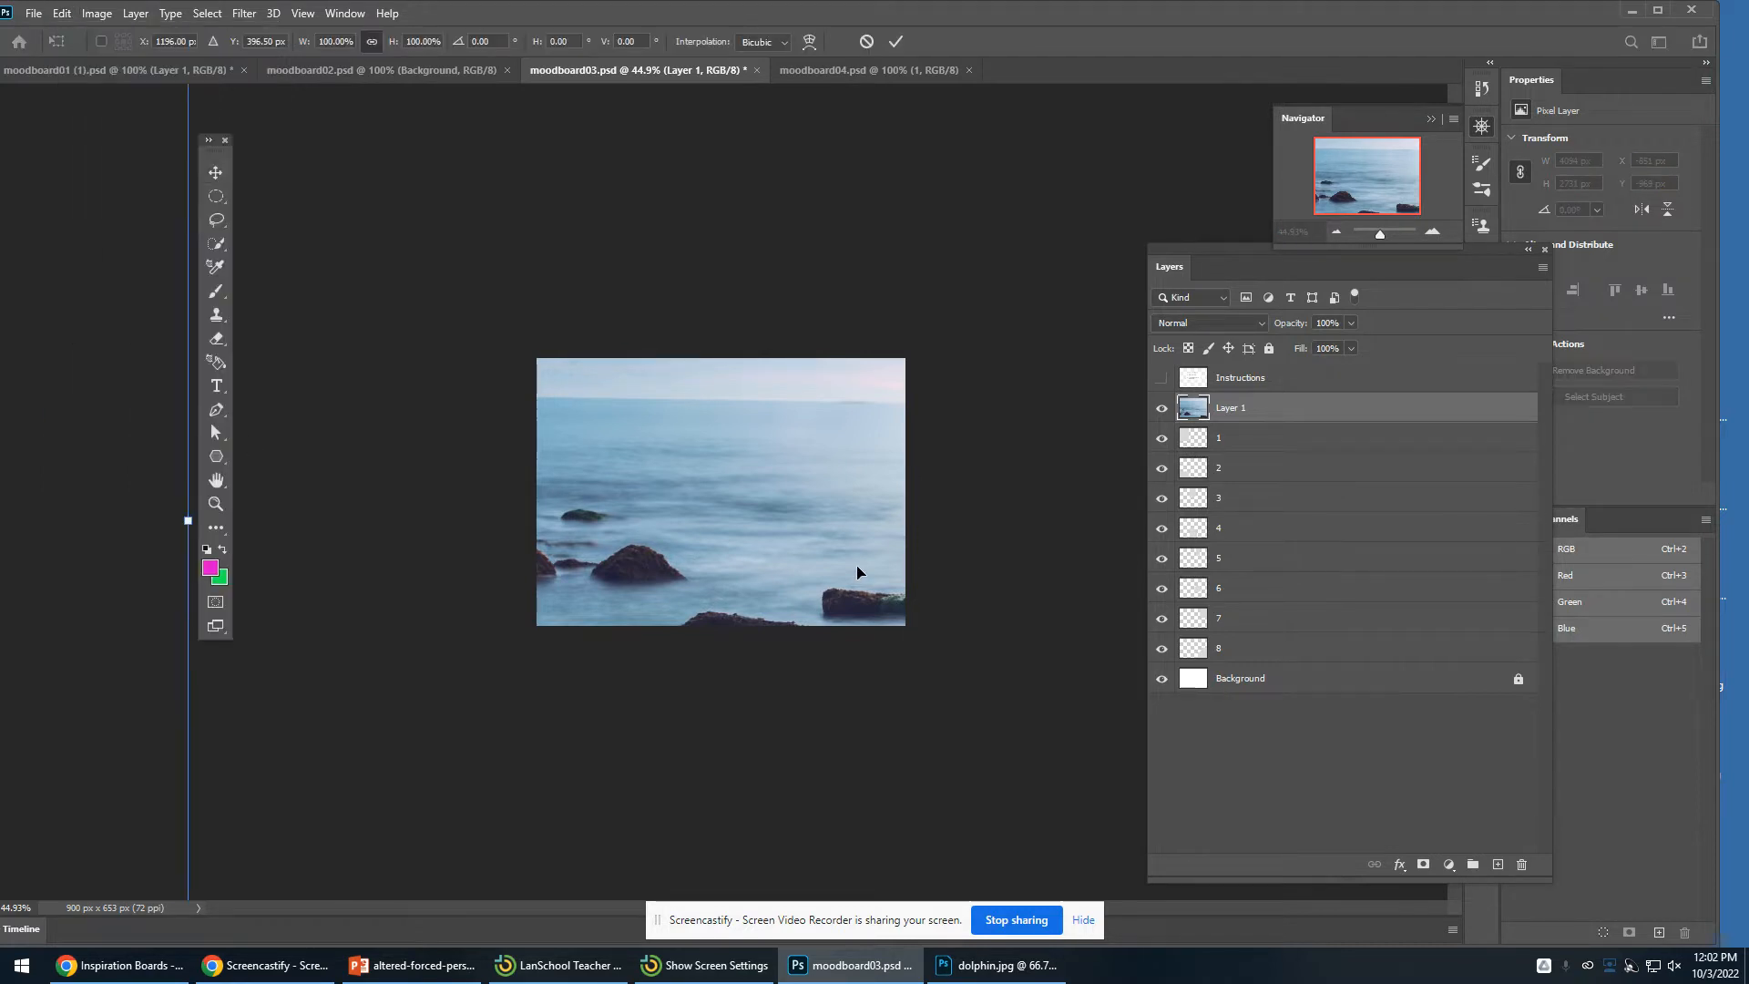
{"action": "left_click_drag", "start_coordinate": [1378, 237], "coordinate": [1373, 234]}
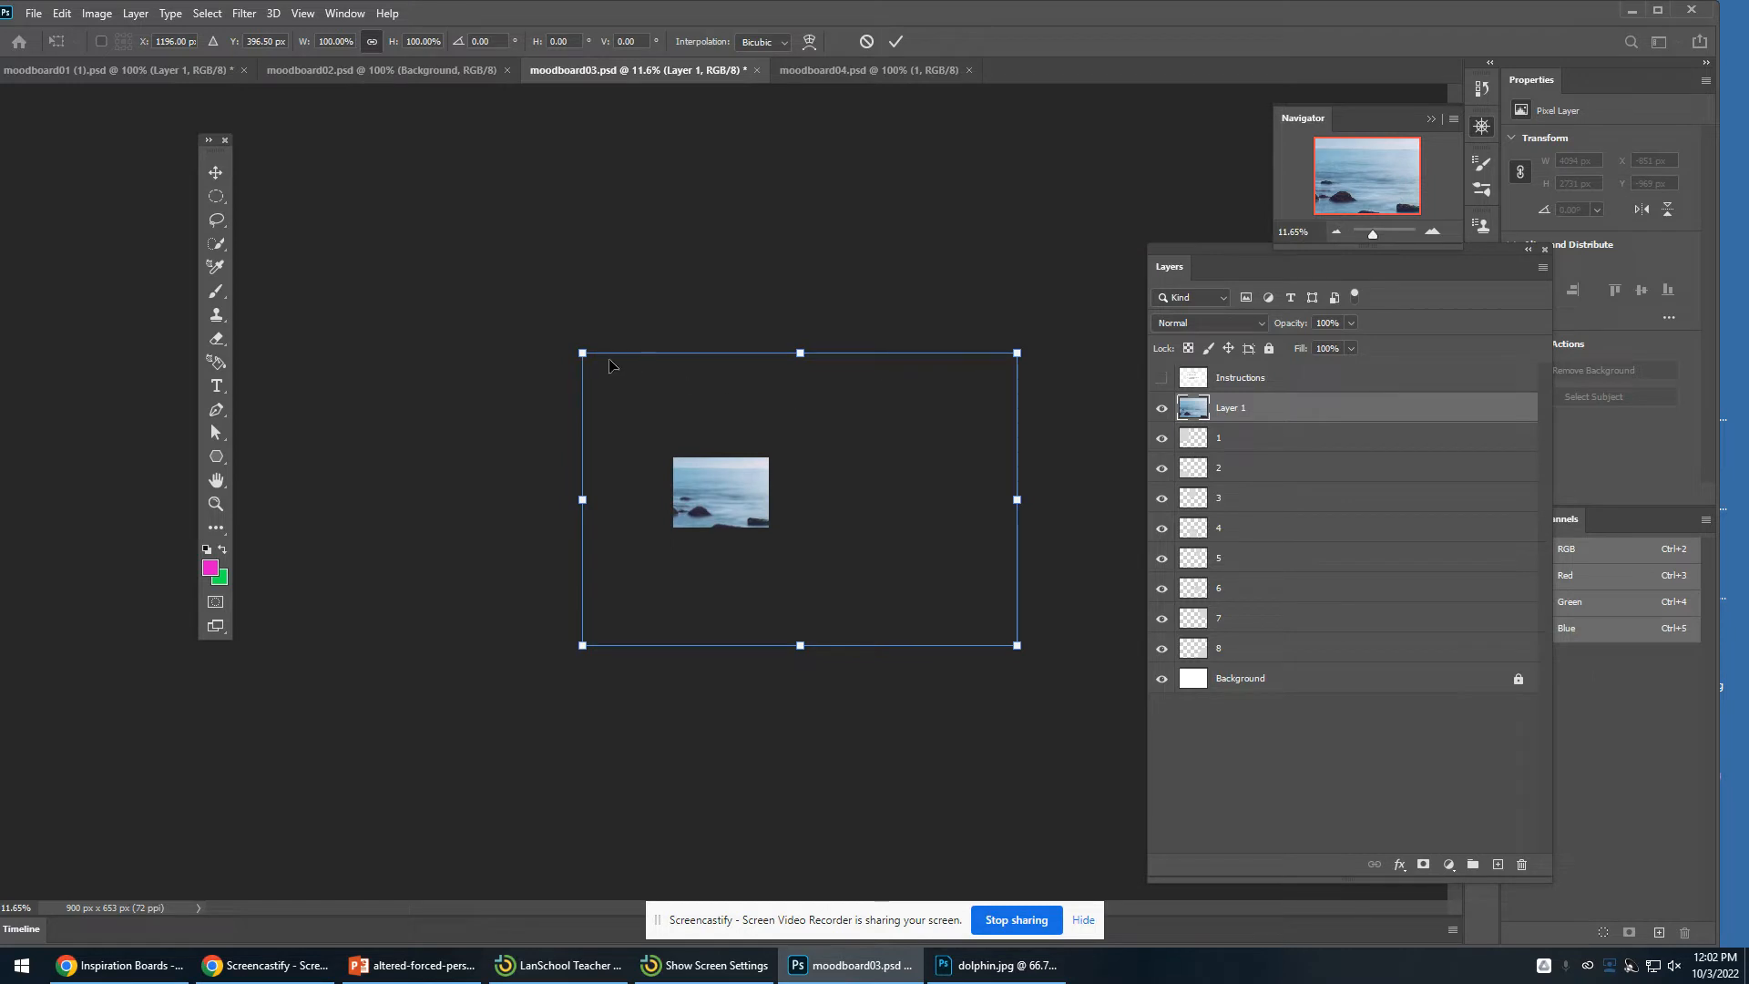
{"action": "left_click_drag", "start_coordinate": [574, 351], "coordinate": [710, 502]}
{"action": "left_click_drag", "start_coordinate": [1371, 235], "coordinate": [1385, 234]}
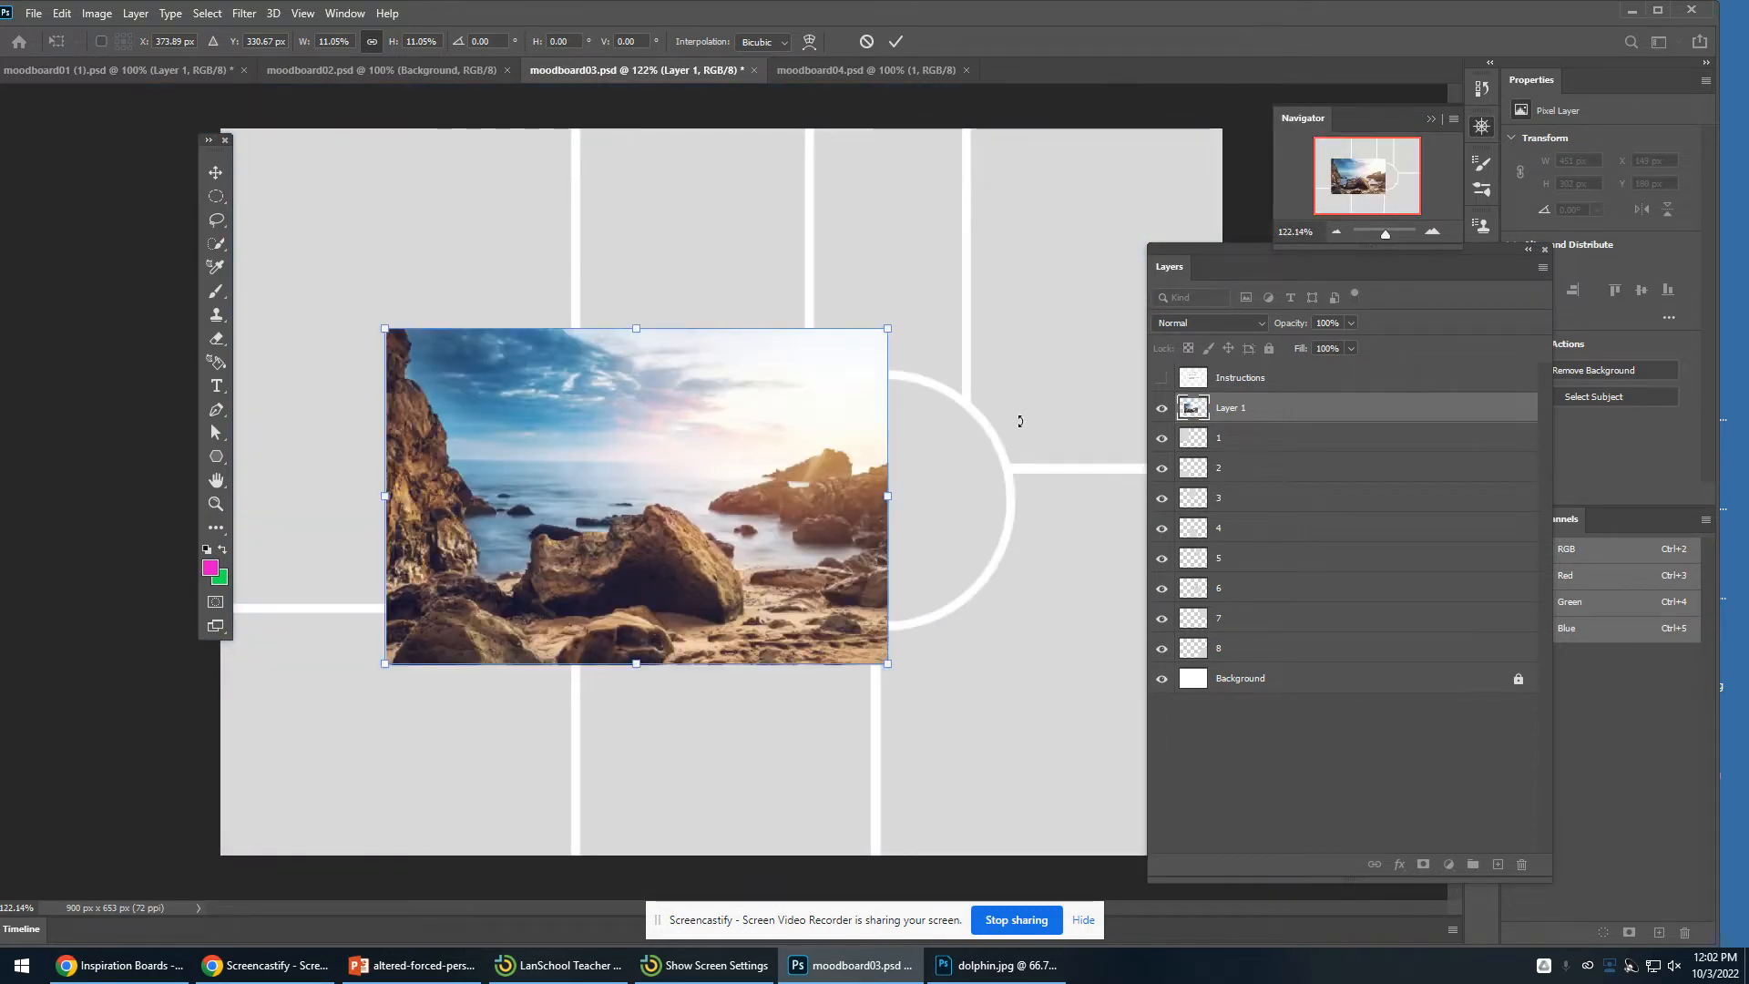
{"action": "key", "text": "Return"}
{"action": "mouse_move", "coordinate": [758, 493]}
{"action": "left_mouse_down"}
{"action": "mouse_move", "coordinate": [834, 616]}
{"action": "mouse_move", "coordinate": [943, 648]}
{"action": "mouse_move", "coordinate": [814, 598]}
{"action": "mouse_move", "coordinate": [1037, 414]}
{"action": "mouse_move", "coordinate": [985, 585]}
{"action": "mouse_move", "coordinate": [703, 593]}
{"action": "mouse_move", "coordinate": [742, 476]}
{"action": "mouse_move", "coordinate": [625, 742]}
{"action": "mouse_move", "coordinate": [460, 728]}
{"action": "mouse_move", "coordinate": [451, 715]}
{"action": "mouse_move", "coordinate": [701, 756]}
{"action": "mouse_move", "coordinate": [1054, 752]}
{"action": "mouse_move", "coordinate": [444, 749]}
{"action": "mouse_move", "coordinate": [561, 710]}
{"action": "mouse_move", "coordinate": [758, 516]}
{"action": "left_mouse_up"}
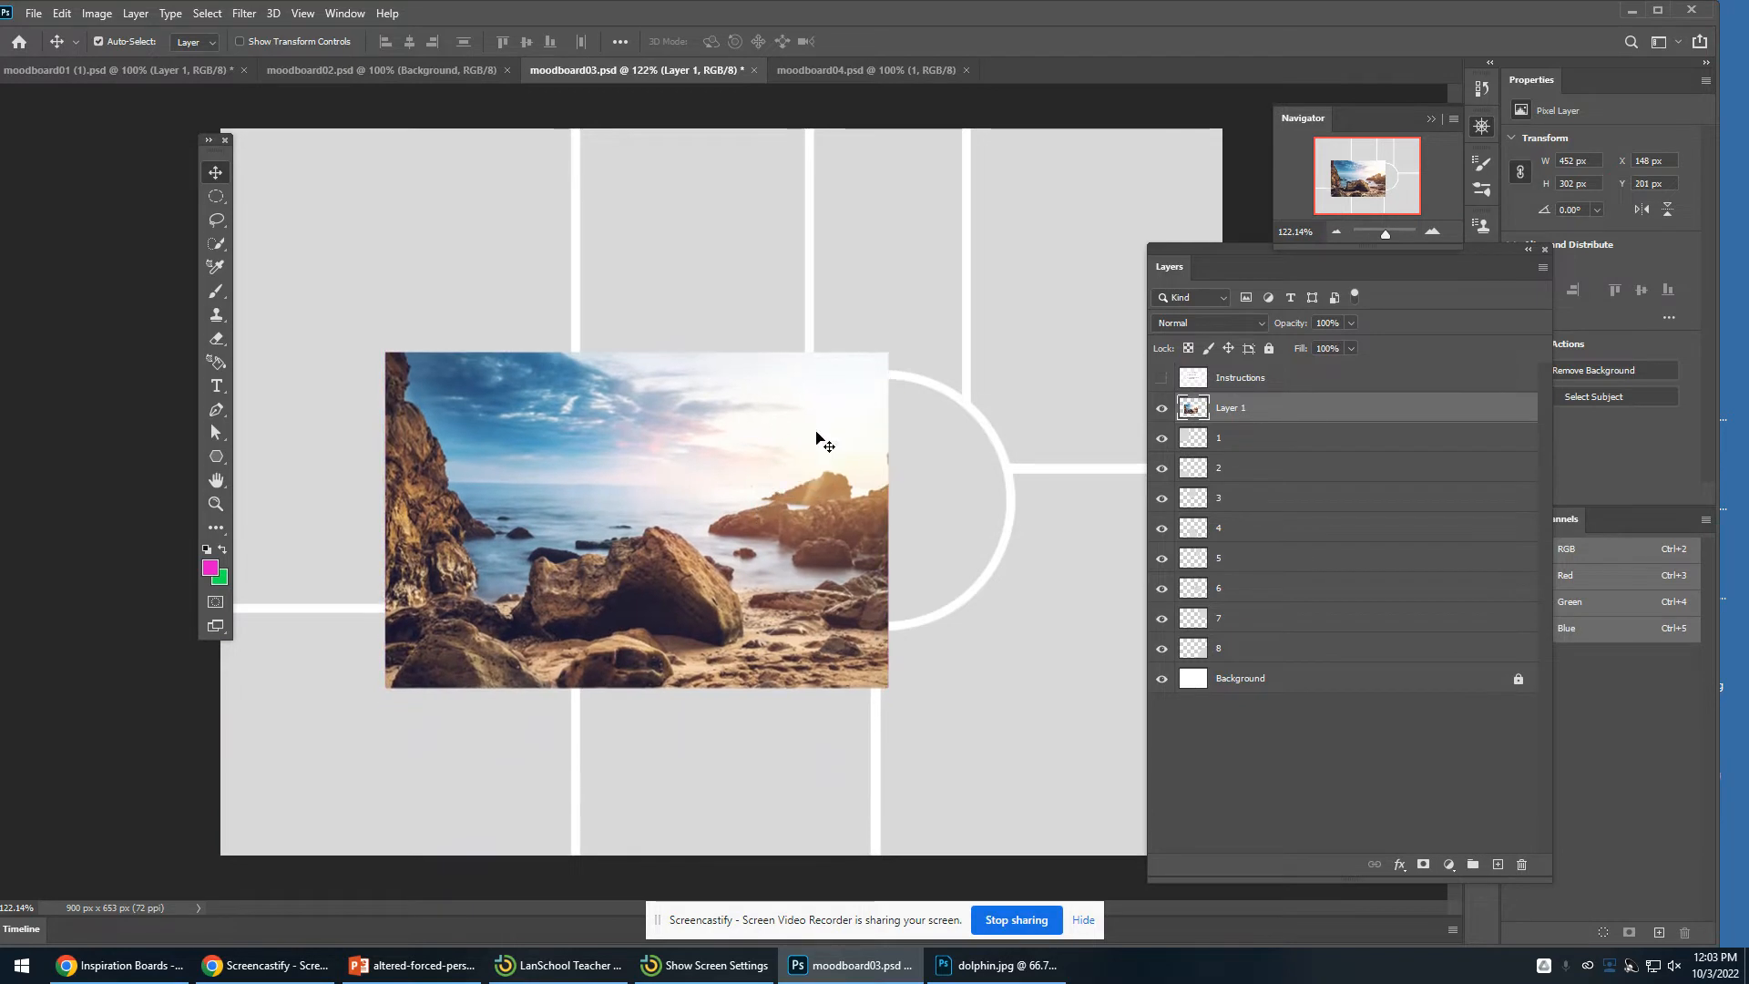
- Free Transform the beach photo down to about 349 x 234 px and fit it into the bottom-left frame
{"action": "key", "text": "ctrl+t"}
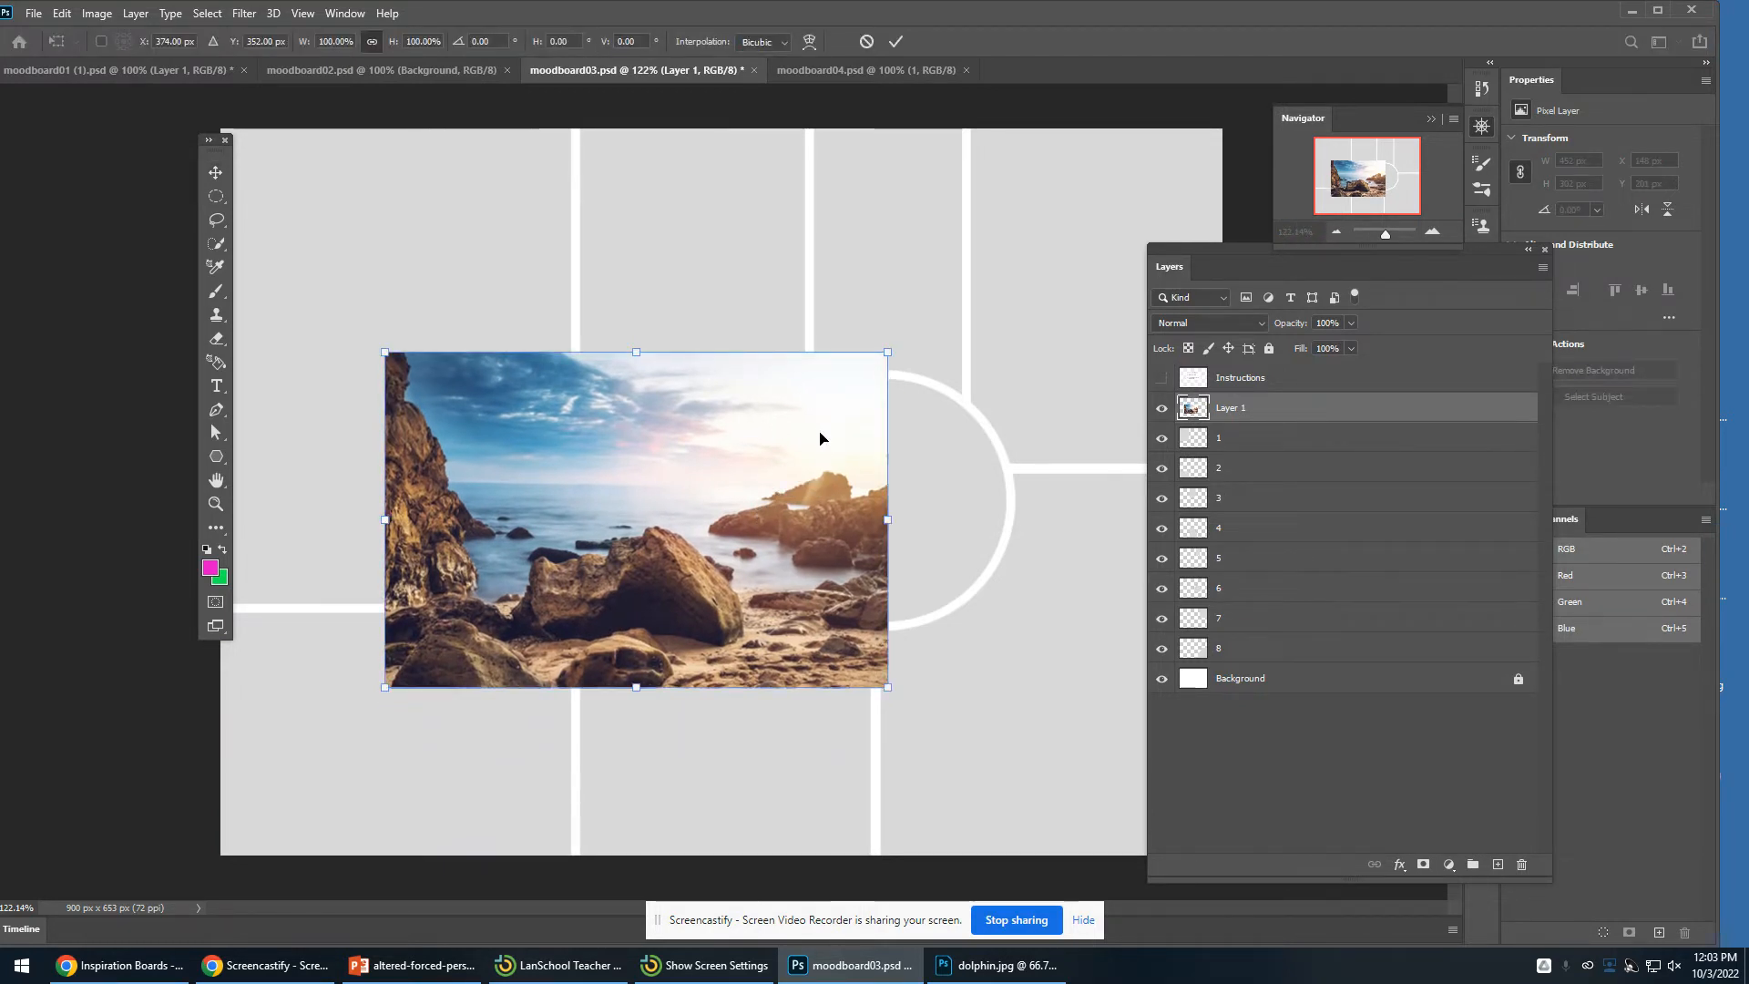
{"action": "left_click_drag", "start_coordinate": [893, 358], "coordinate": [808, 408]}
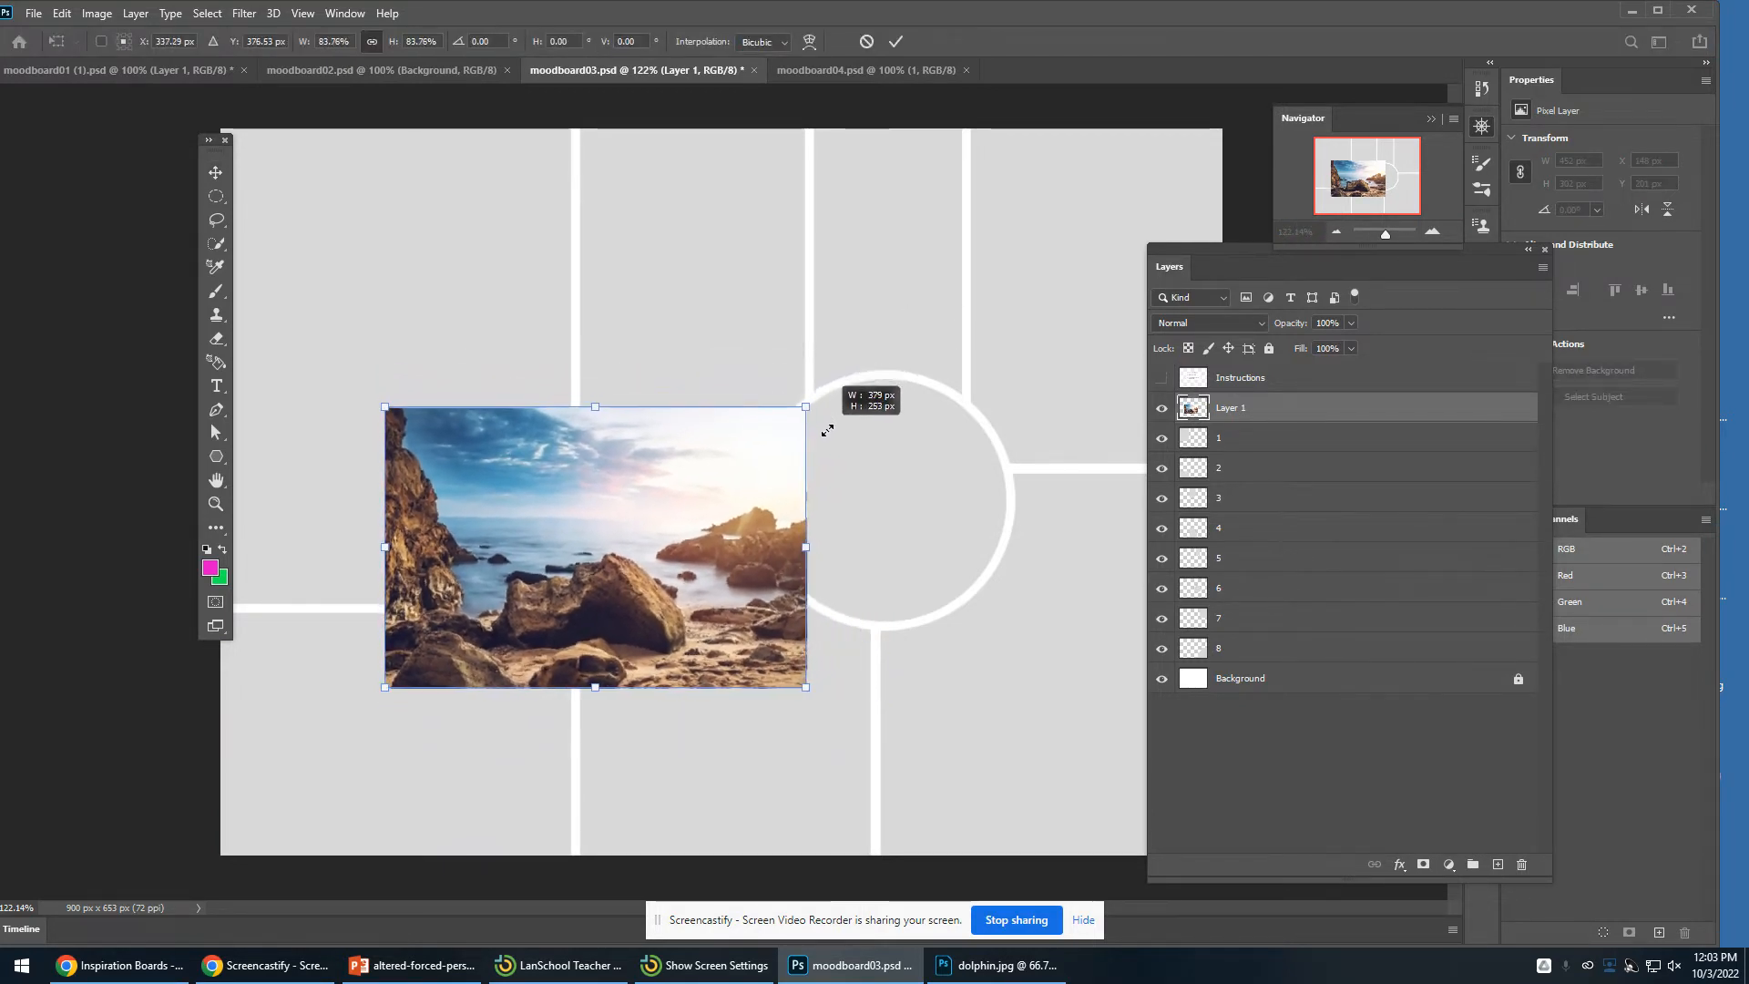
{"action": "left_click_drag", "start_coordinate": [735, 556], "coordinate": [544, 743]}
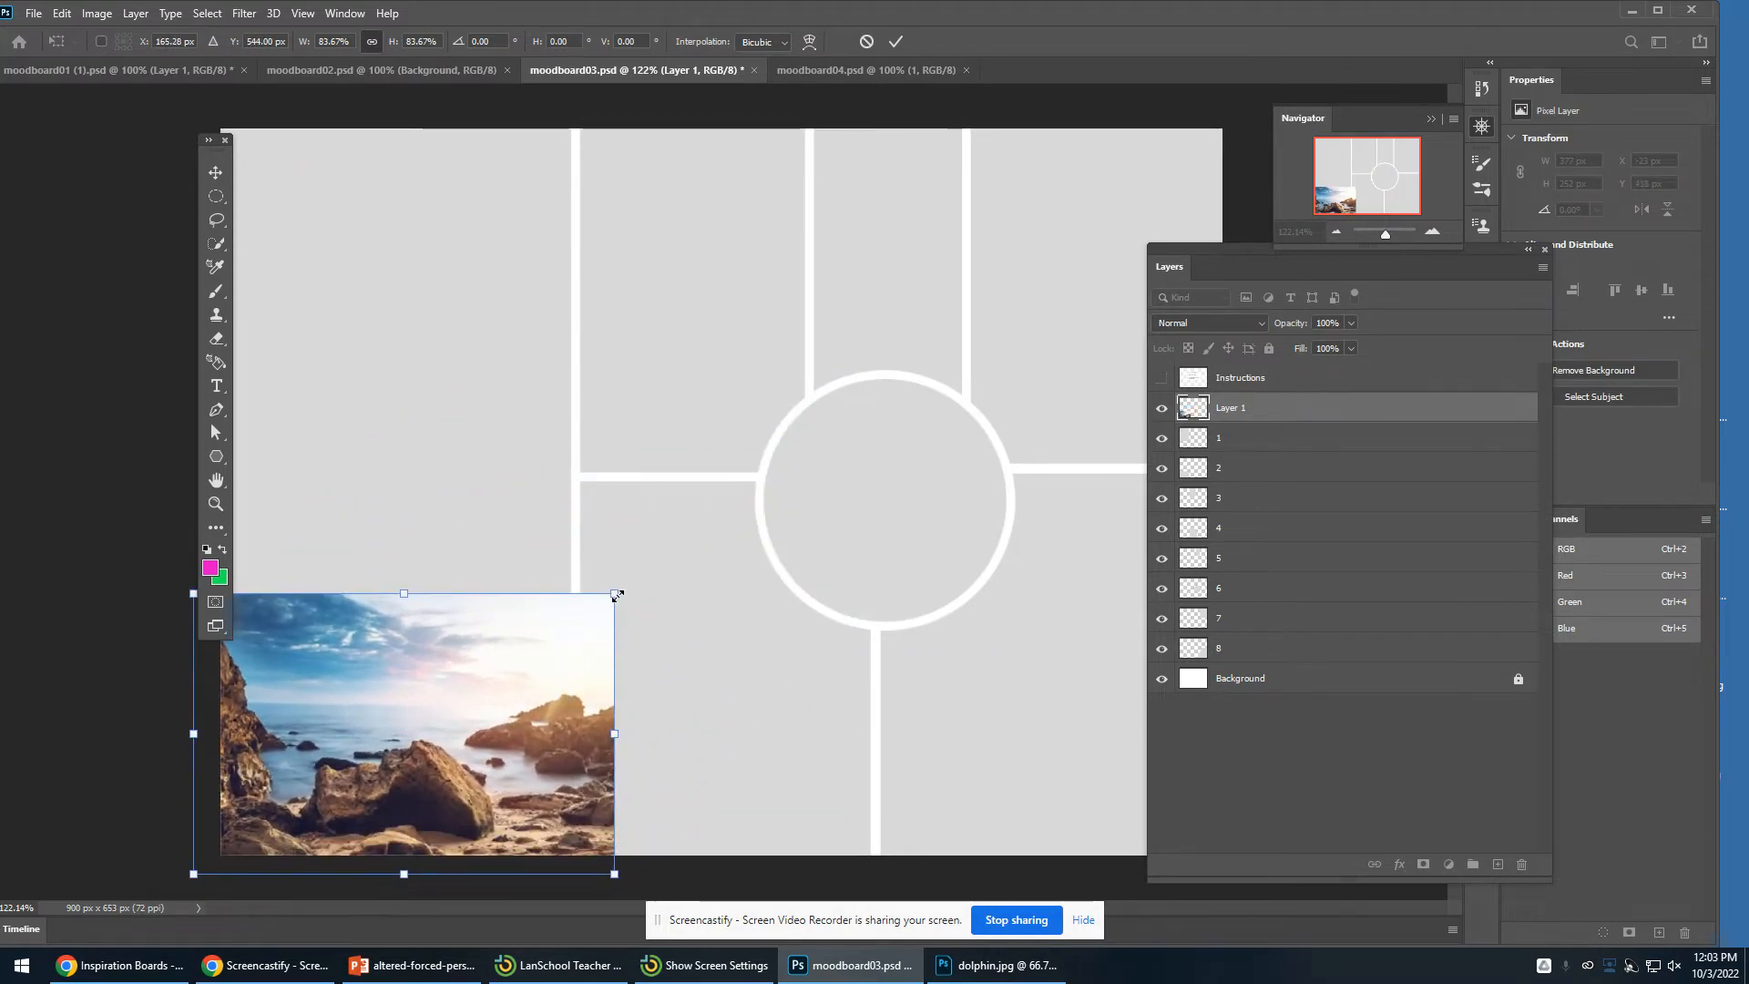
{"action": "left_click_drag", "start_coordinate": [613, 593], "coordinate": [566, 647]}
{"action": "mouse_move", "coordinate": [500, 716]}
{"action": "left_mouse_down"}
{"action": "mouse_move", "coordinate": [535, 698]}
{"action": "mouse_move", "coordinate": [523, 690]}
{"action": "left_mouse_up"}
{"action": "left_click_drag", "start_coordinate": [583, 845], "coordinate": [608, 862]}
{"action": "left_click_drag", "start_coordinate": [562, 807], "coordinate": [547, 811]}
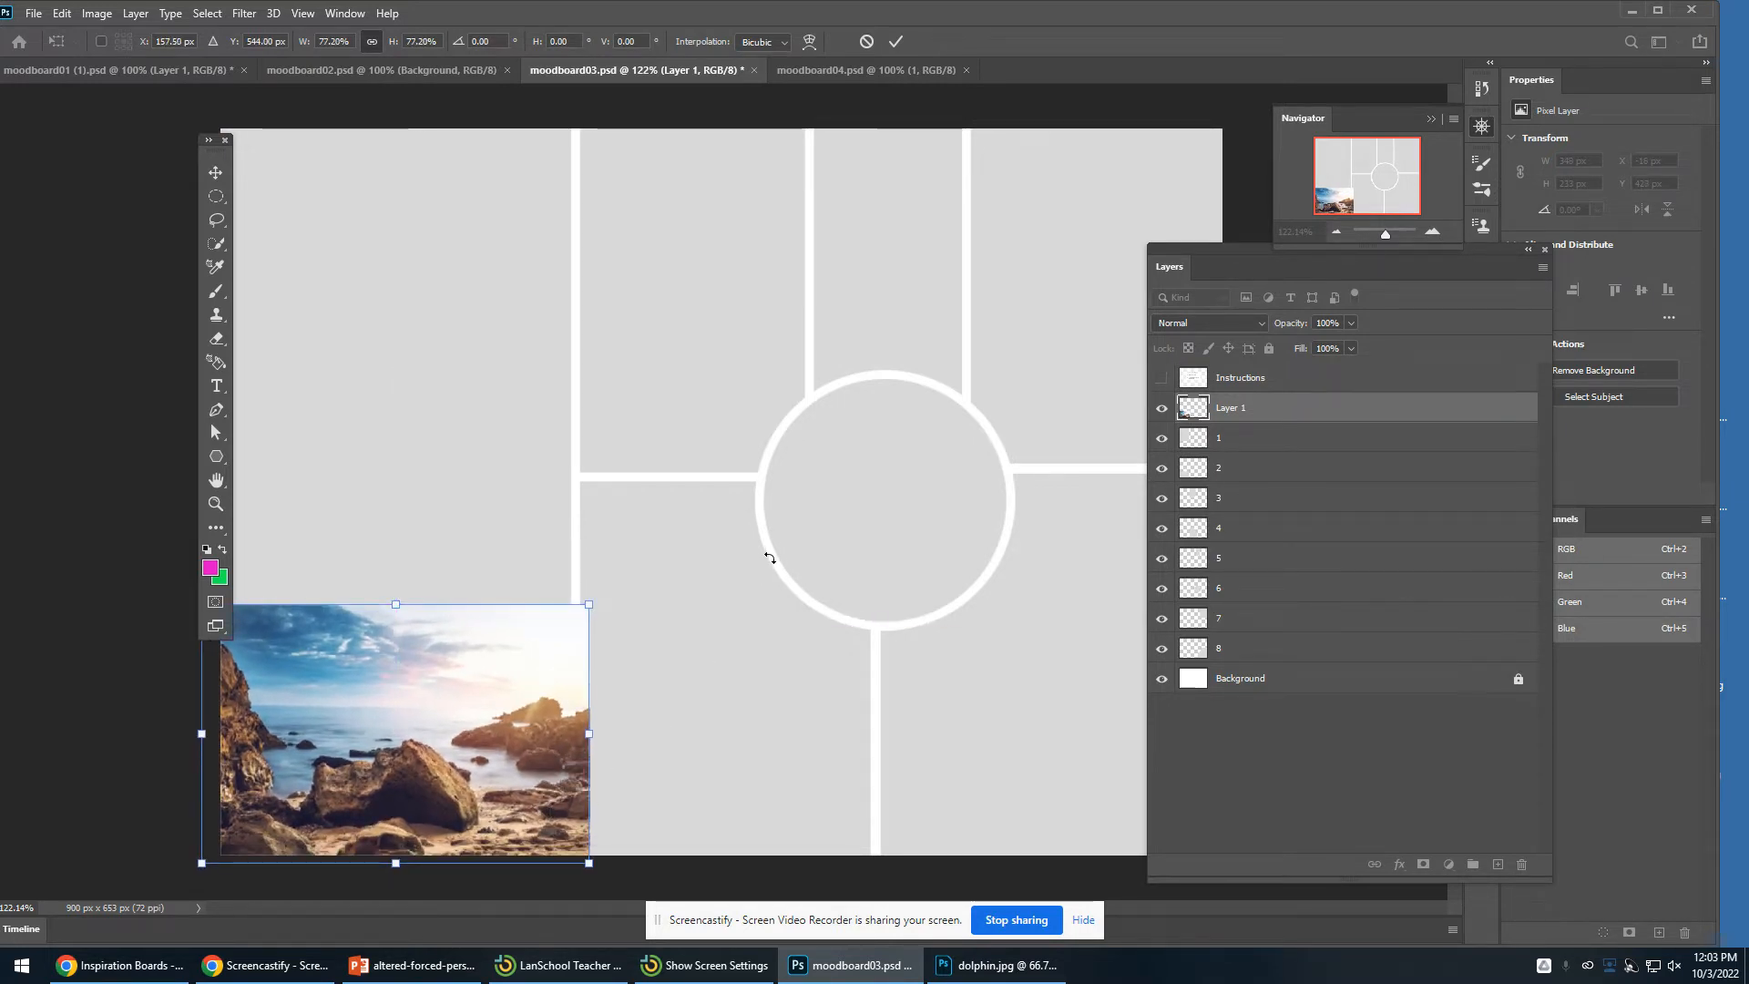
{"action": "key", "text": "Return"}
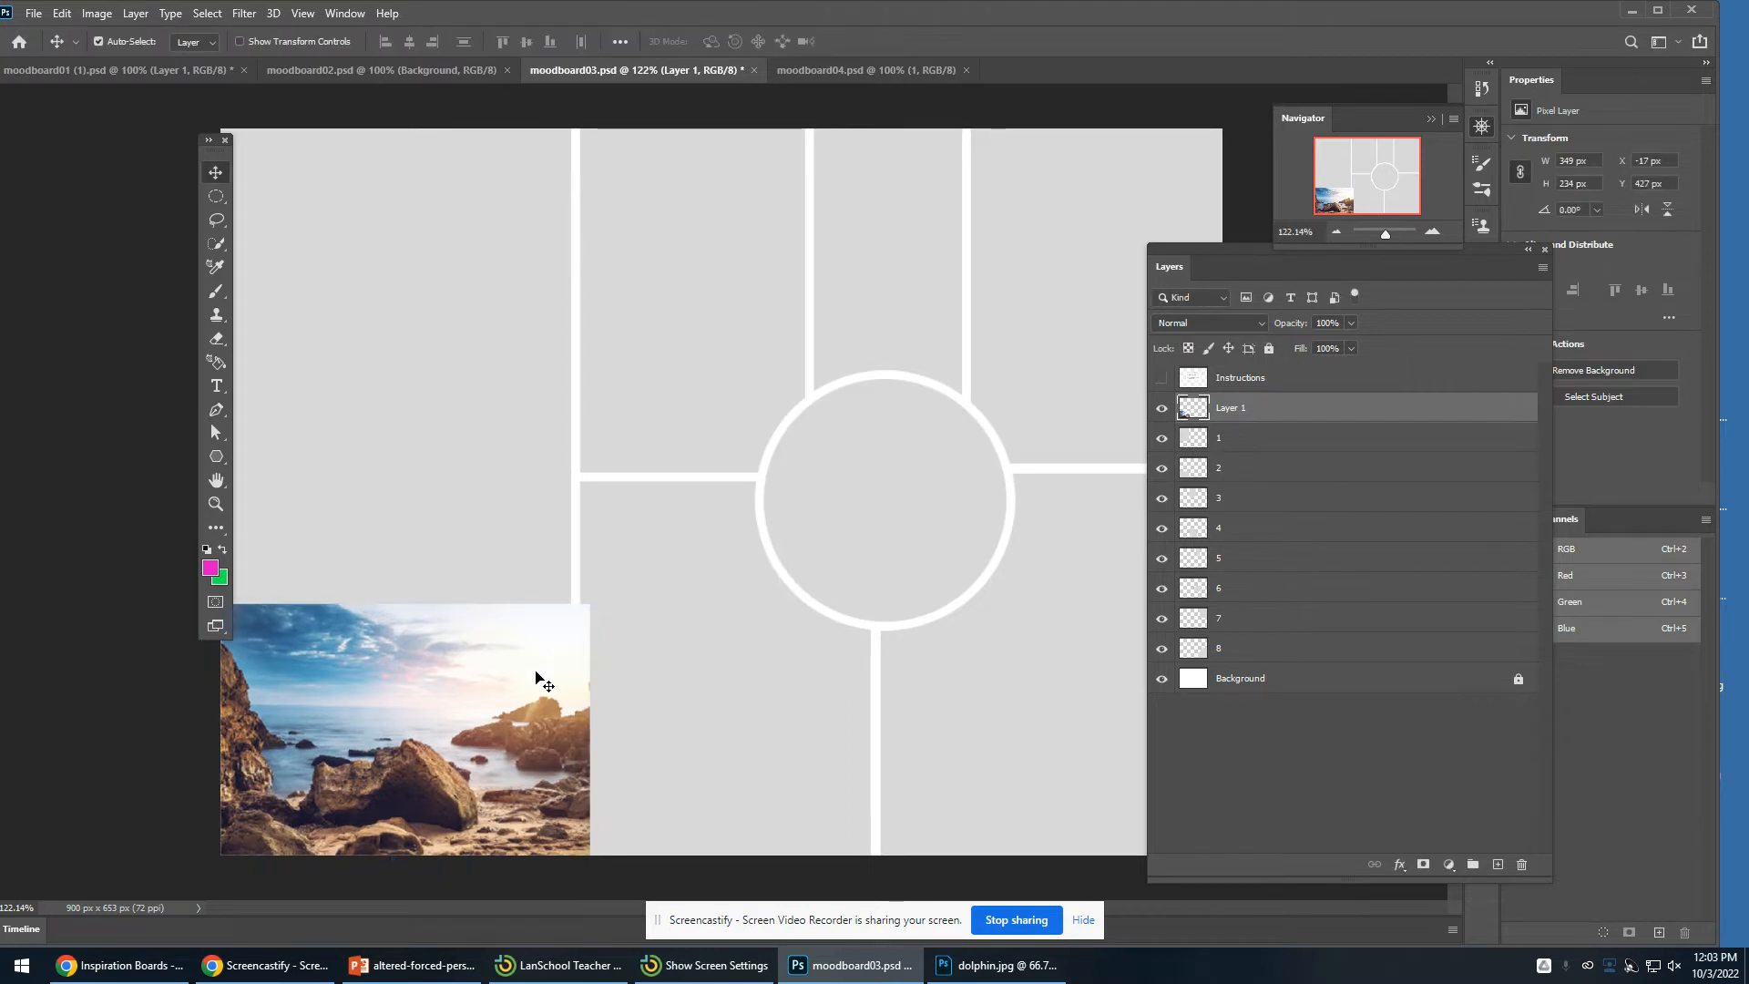
- Move the beach photo around and toggle section layers 1 and 2 to check which frame each controls
{"action": "left_click_drag", "start_coordinate": [450, 710], "coordinate": [442, 733]}
{"action": "left_click_drag", "start_coordinate": [414, 720], "coordinate": [807, 525]}
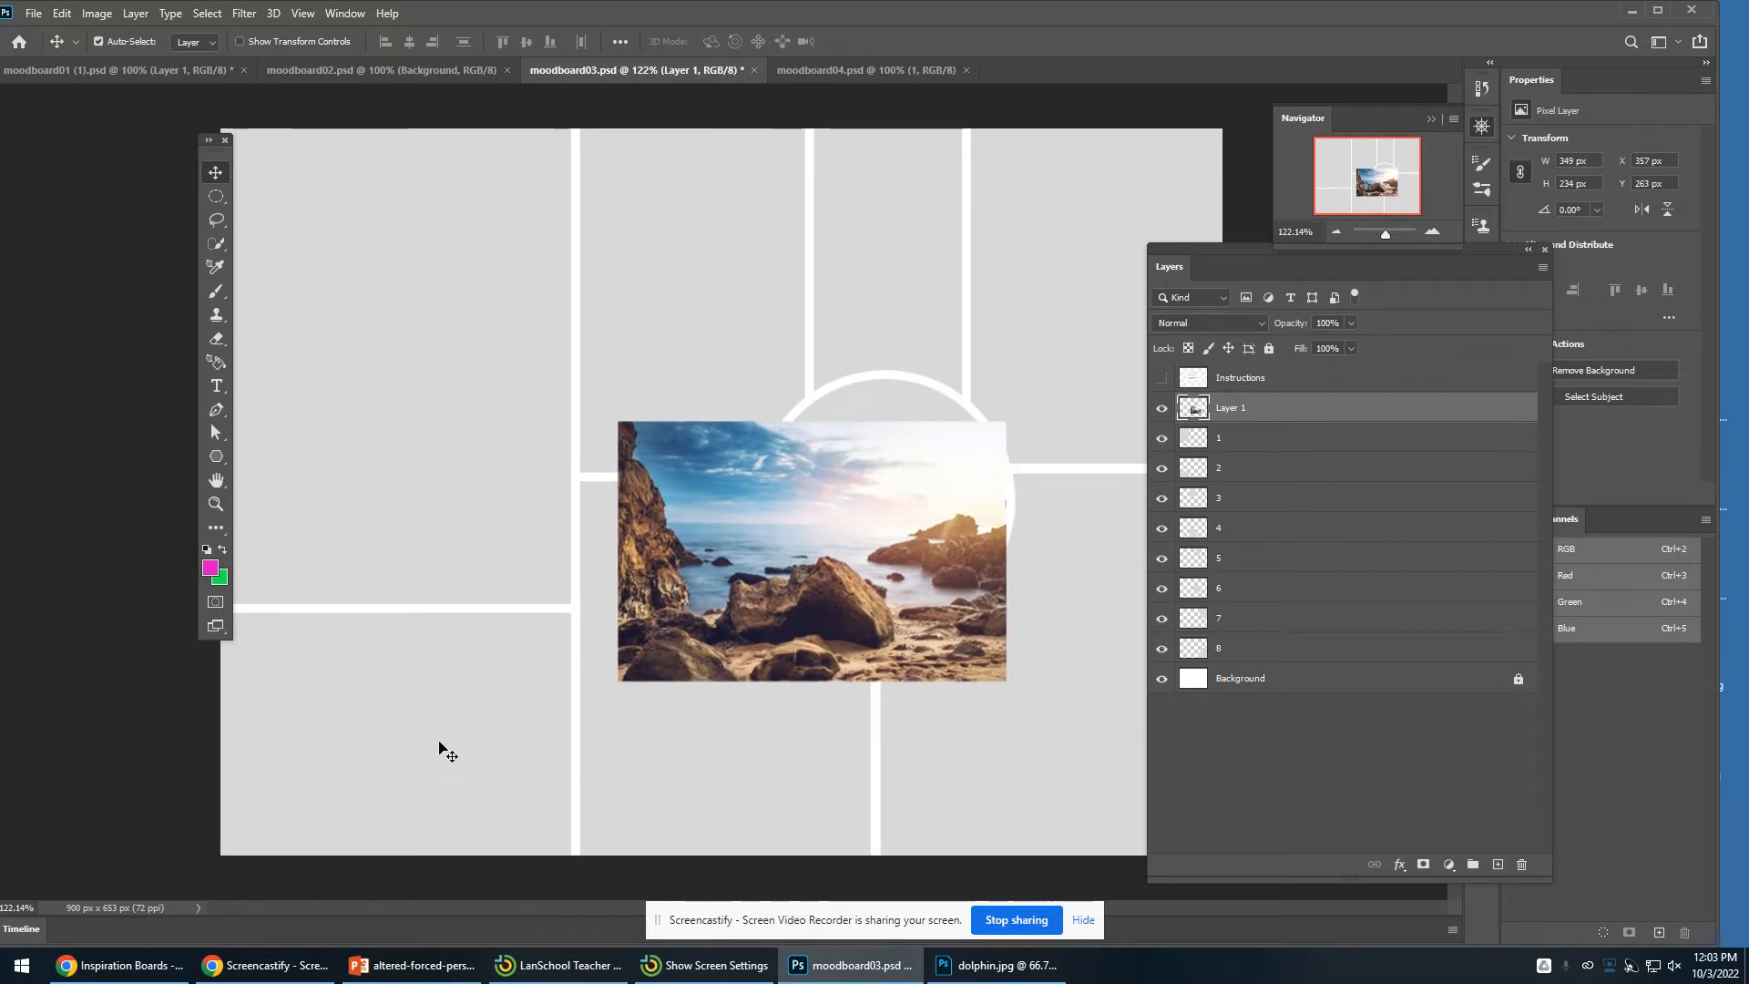
{"action": "left_click_drag", "start_coordinate": [863, 546], "coordinate": [691, 633]}
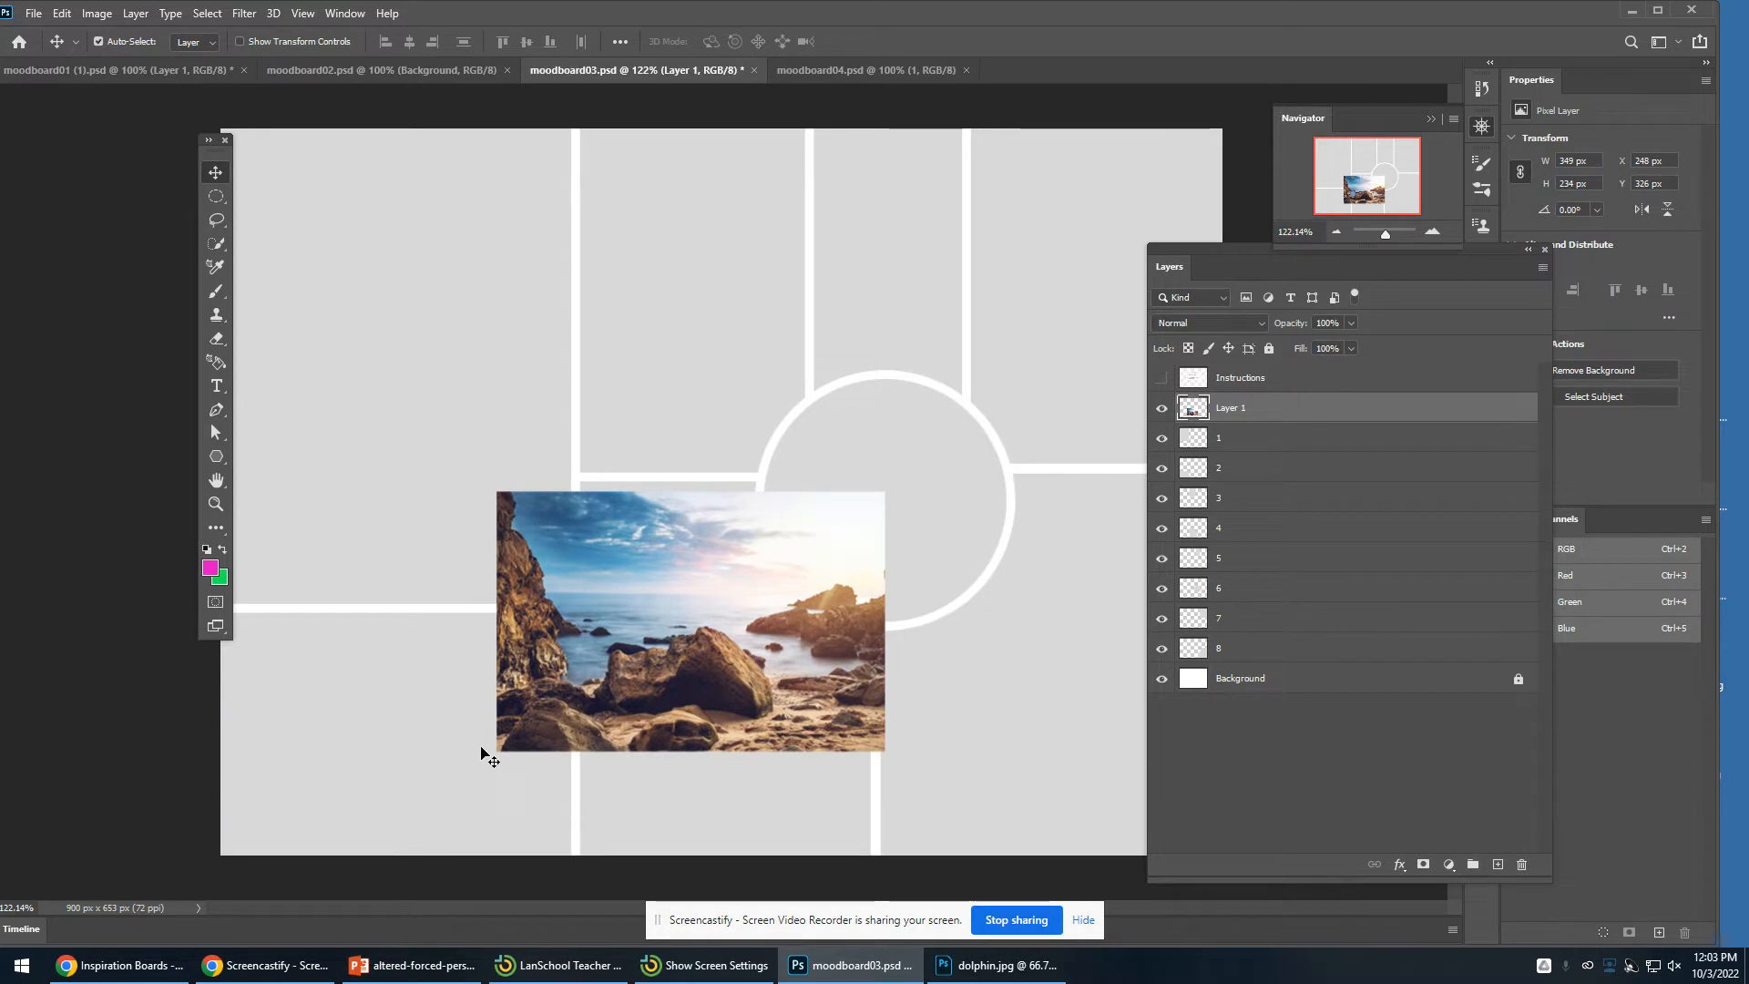
{"action": "left_click", "coordinate": [1161, 441]}
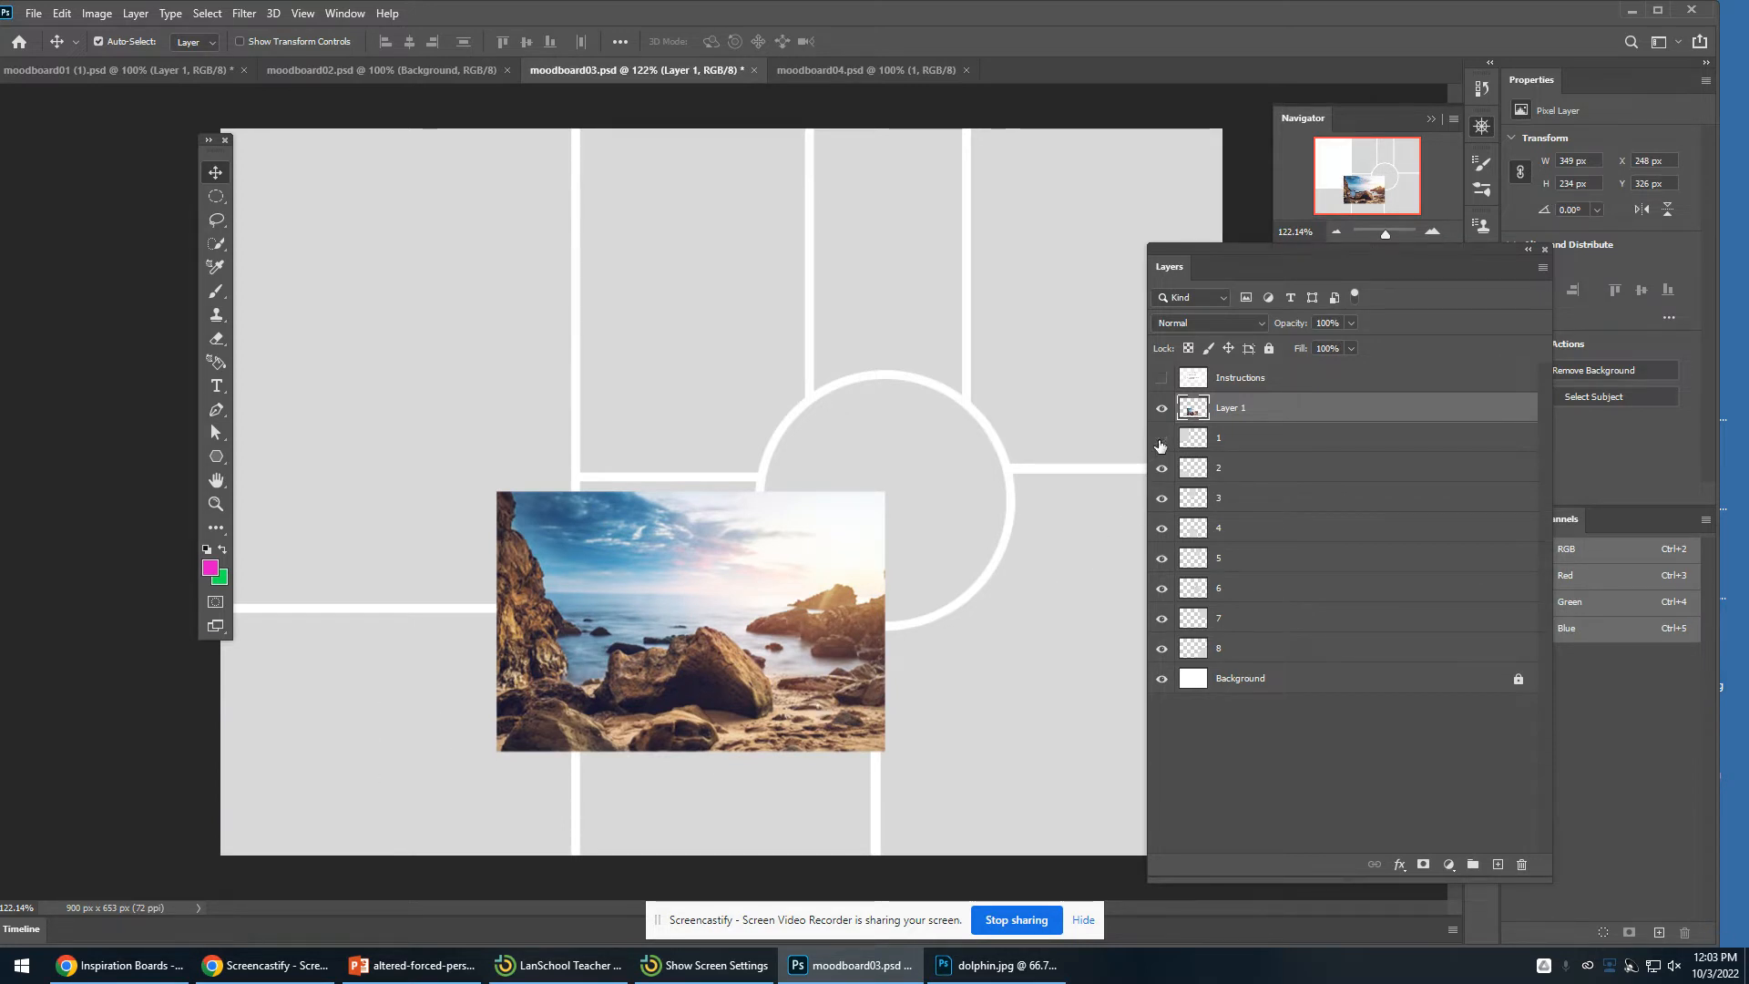
{"action": "left_click", "coordinate": [1161, 440]}
{"action": "left_click", "coordinate": [1161, 469]}
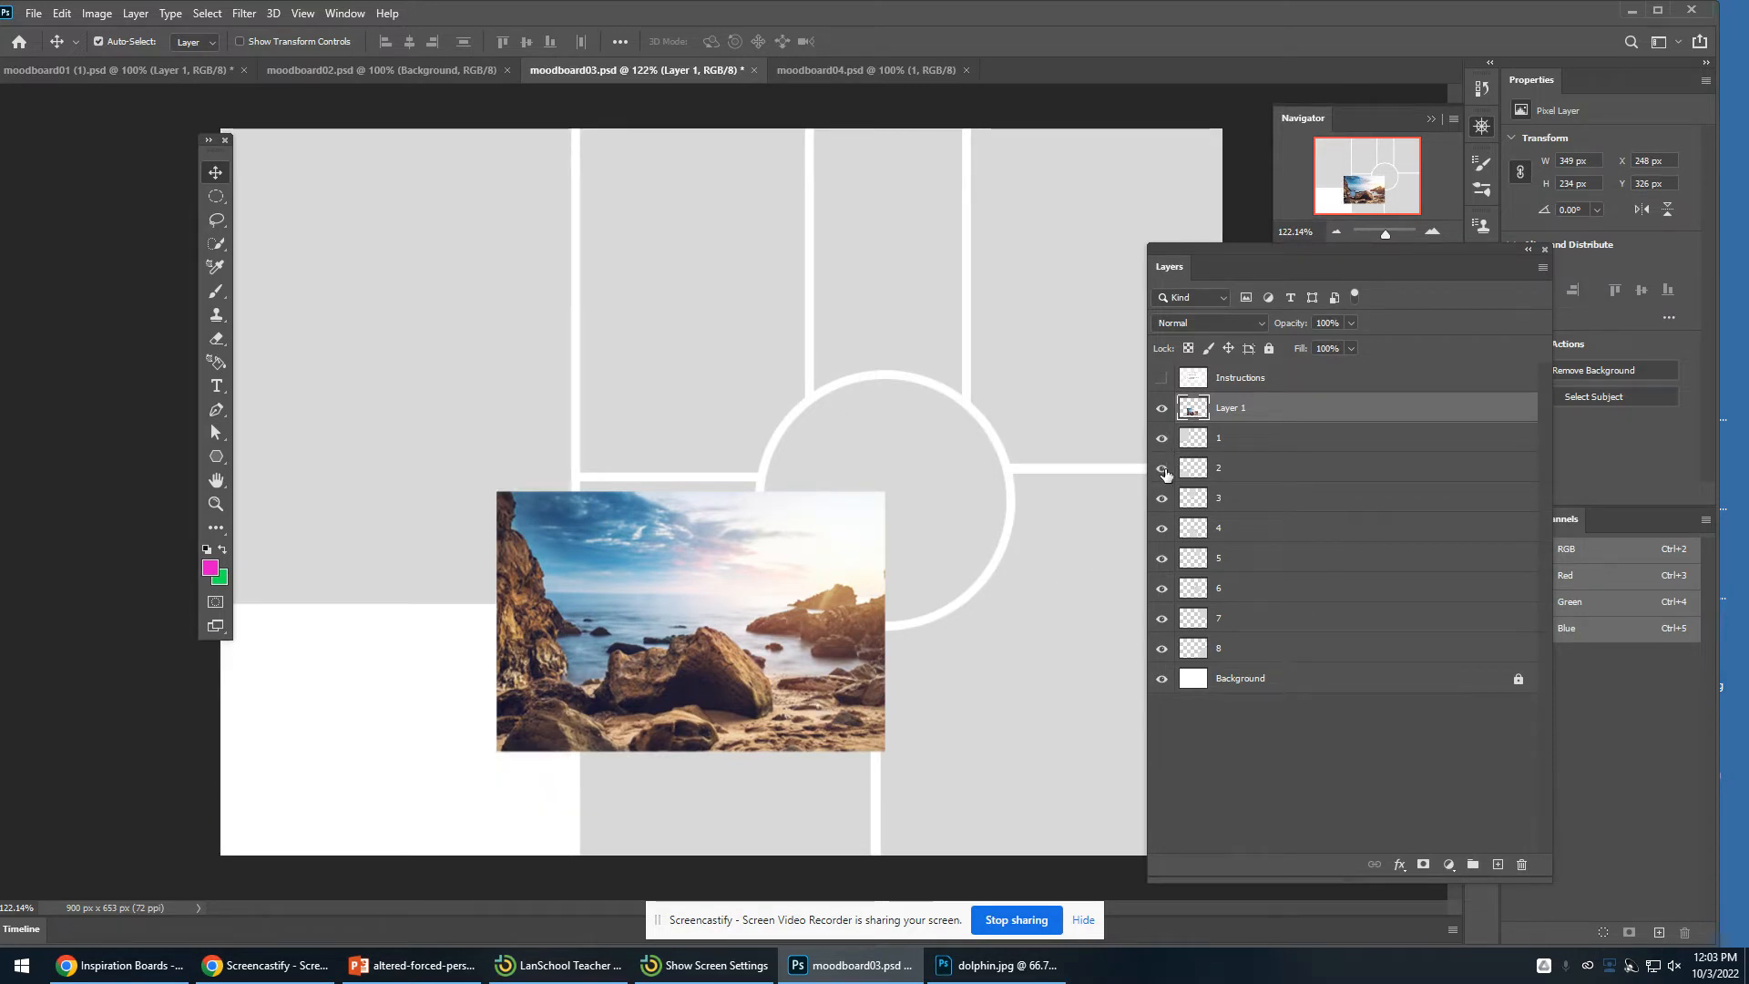
{"action": "left_click", "coordinate": [1161, 468]}
{"action": "left_click", "coordinate": [1273, 470]}
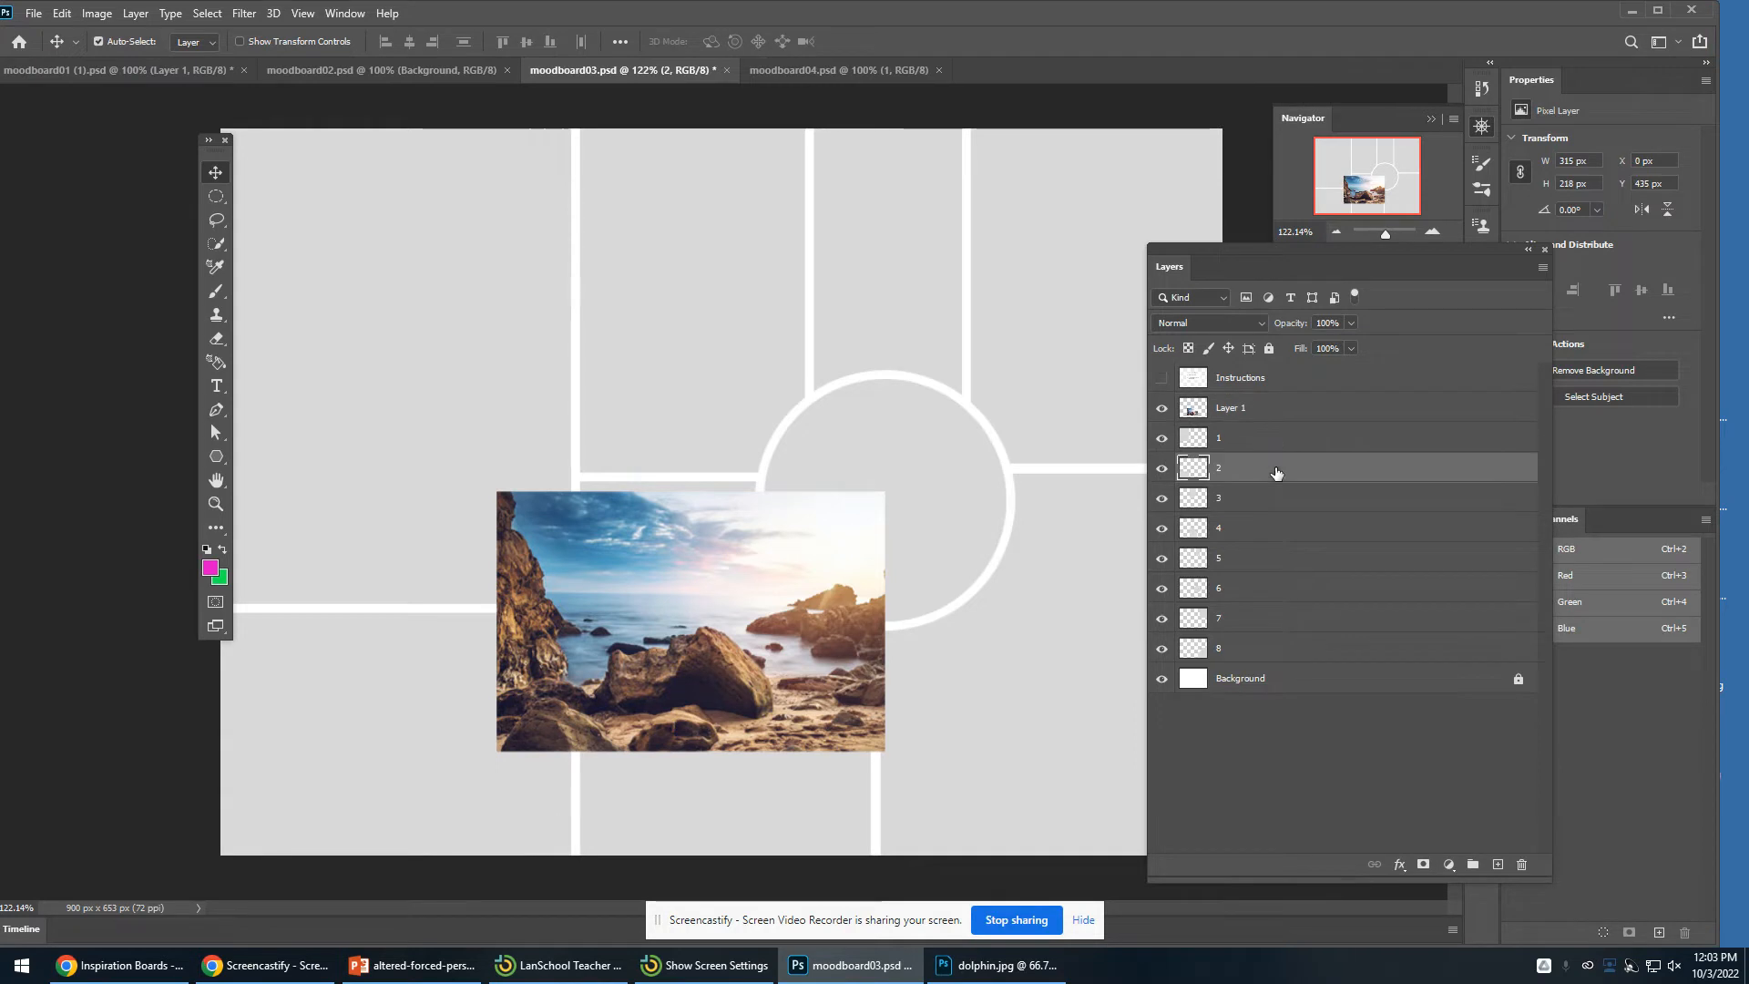
{"action": "left_click", "coordinate": [1163, 470]}
{"action": "left_click", "coordinate": [1162, 470]}
{"action": "left_click", "coordinate": [1162, 470]}
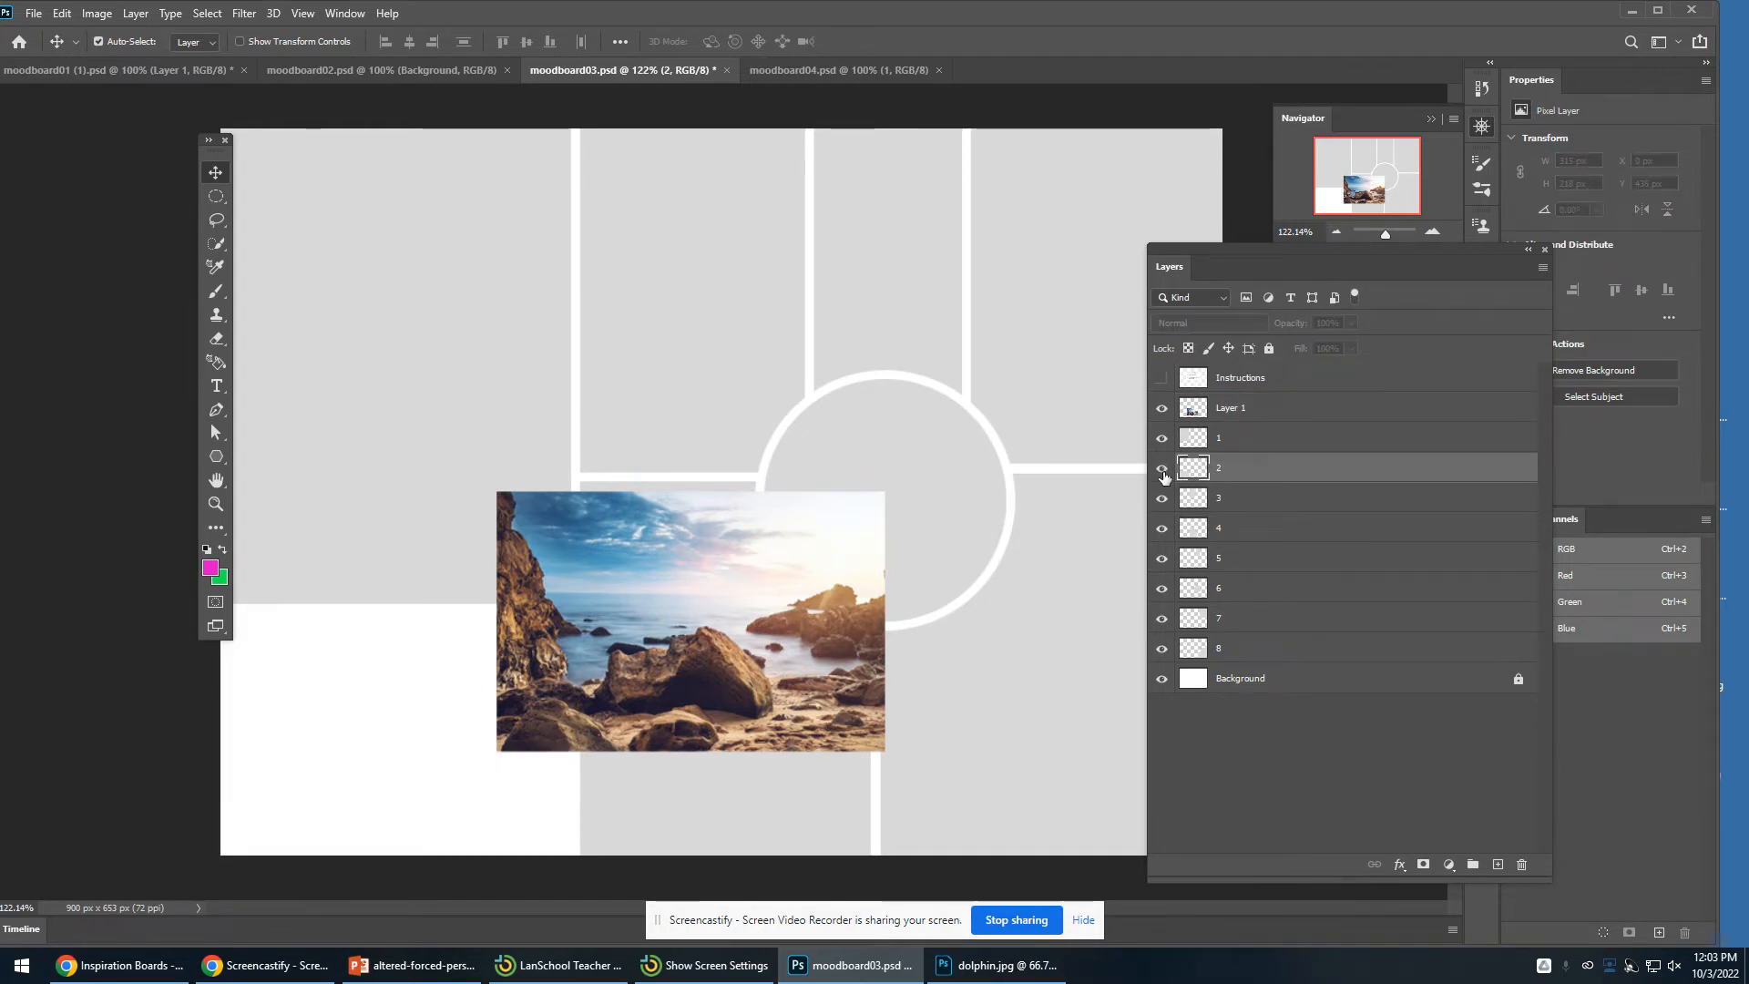
{"action": "left_click", "coordinate": [1163, 470]}
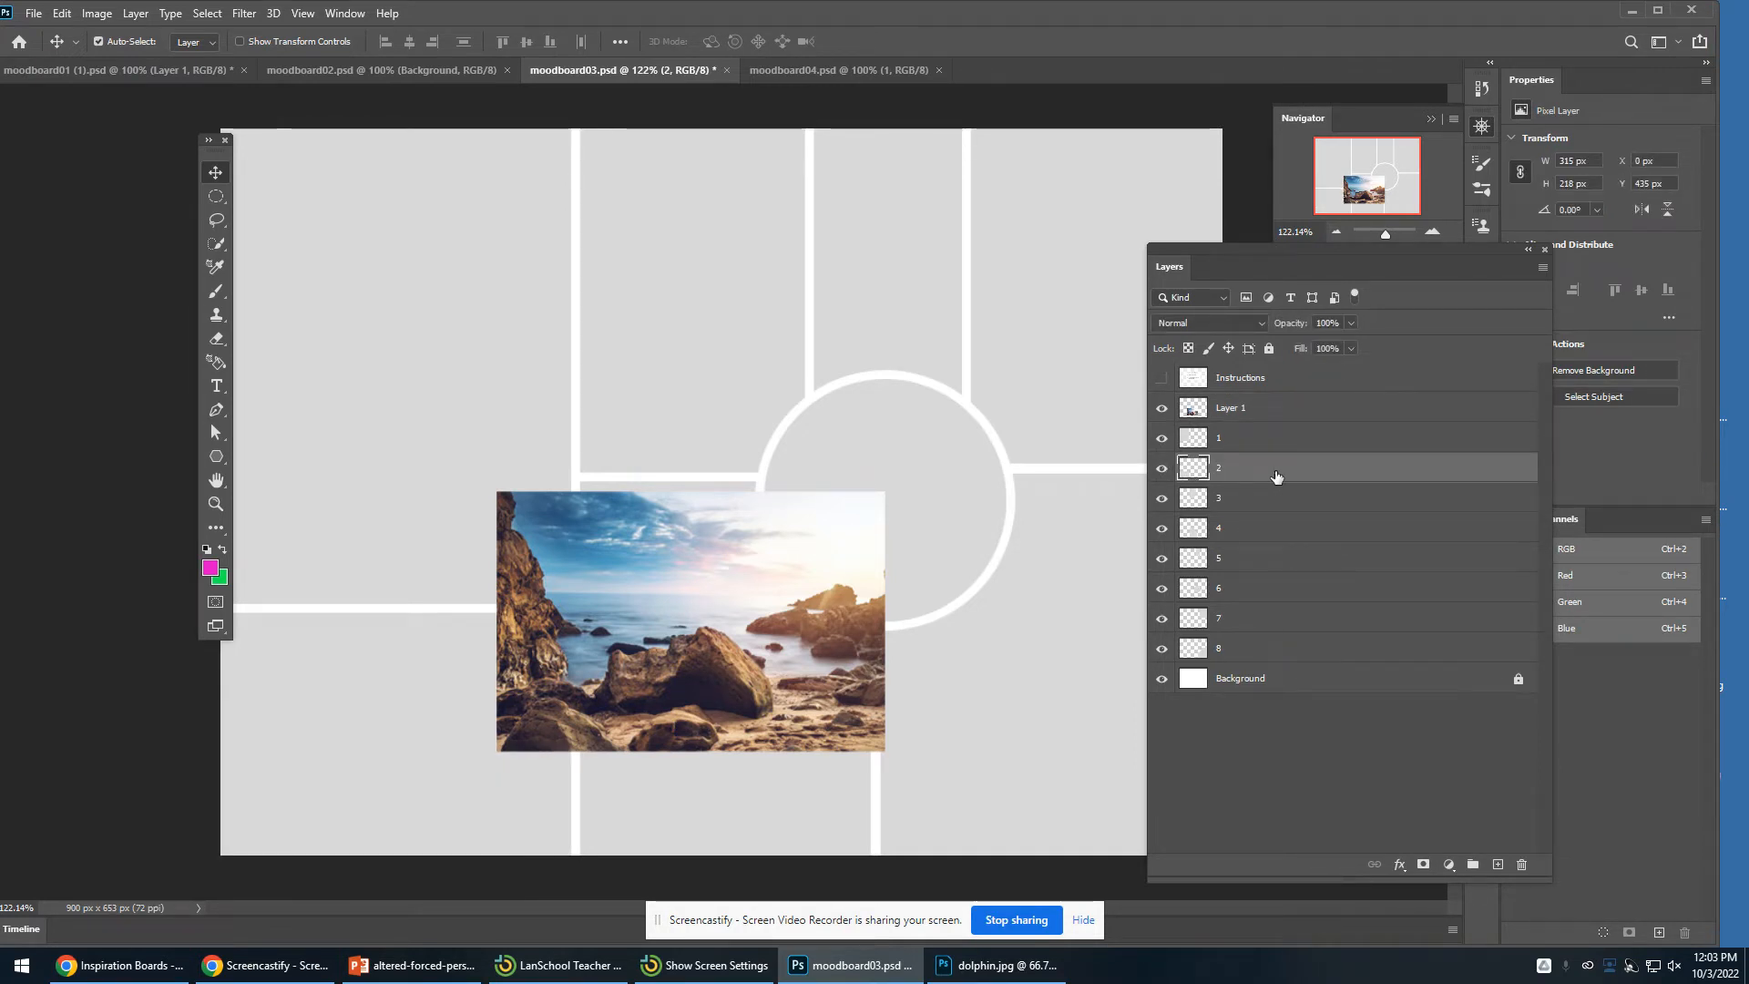
- Rename the beach photo layer to ocean
{"action": "double_click", "coordinate": [1240, 410]}
{"action": "type", "text": "c"}
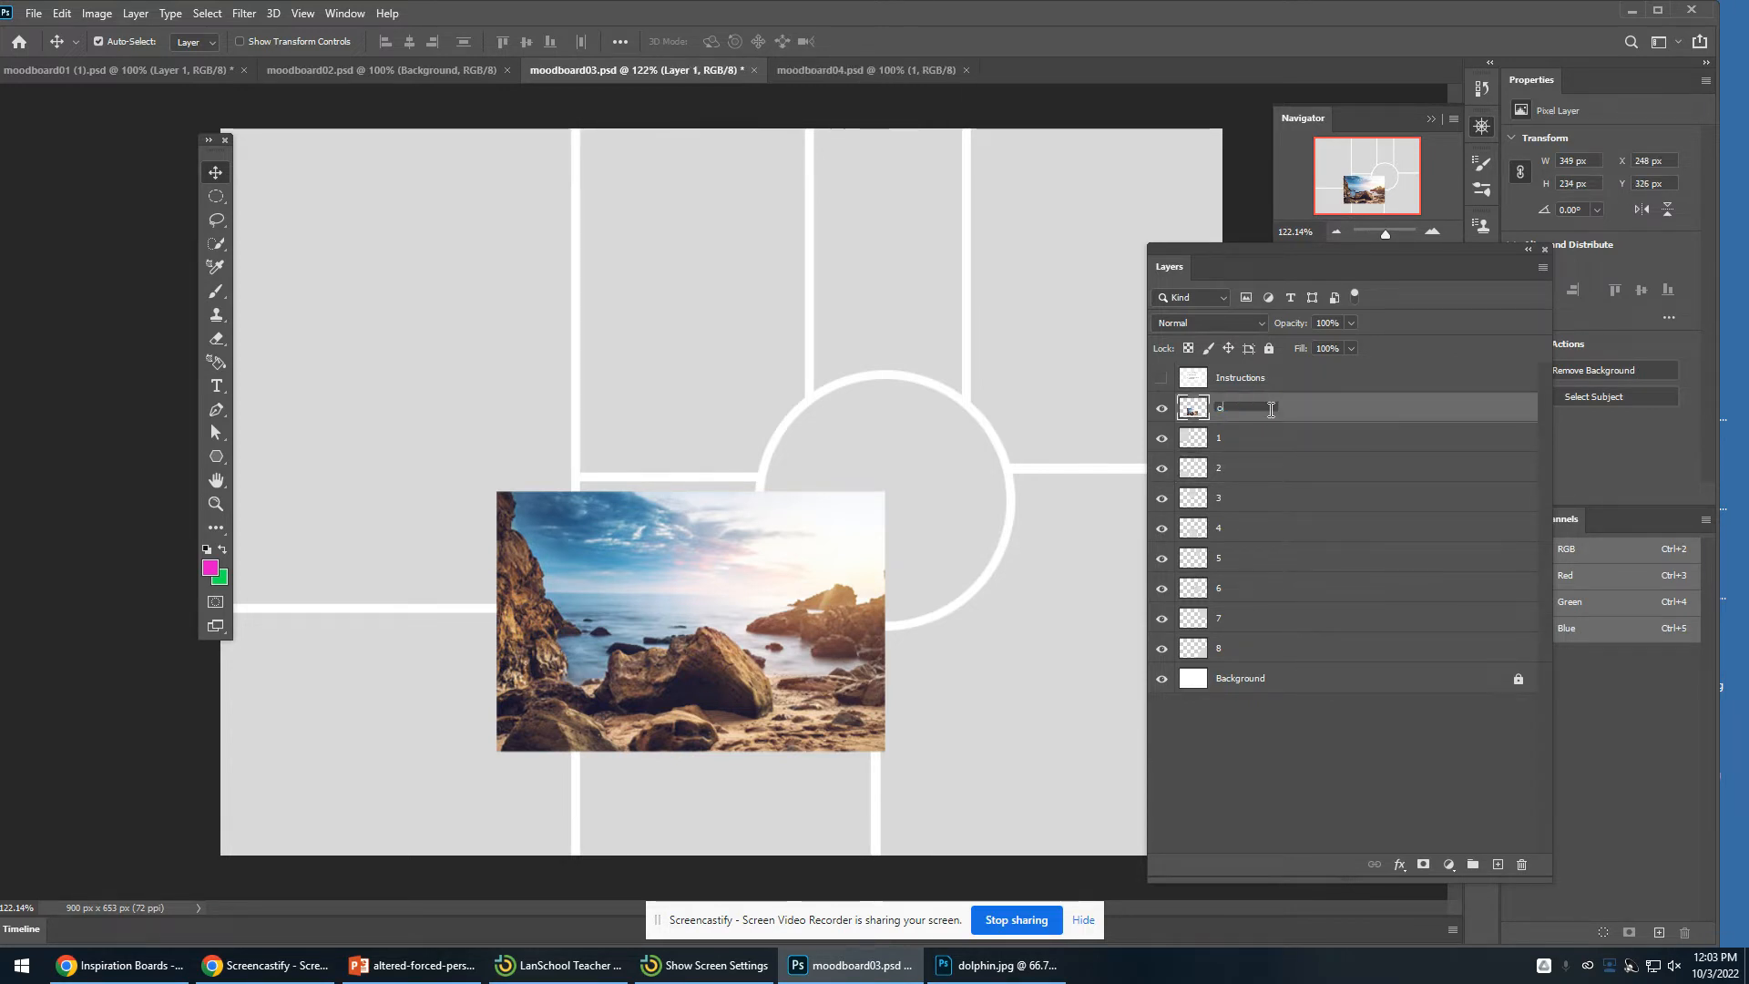
{"action": "type", "text": "cean"}
{"action": "key", "text": "Return"}
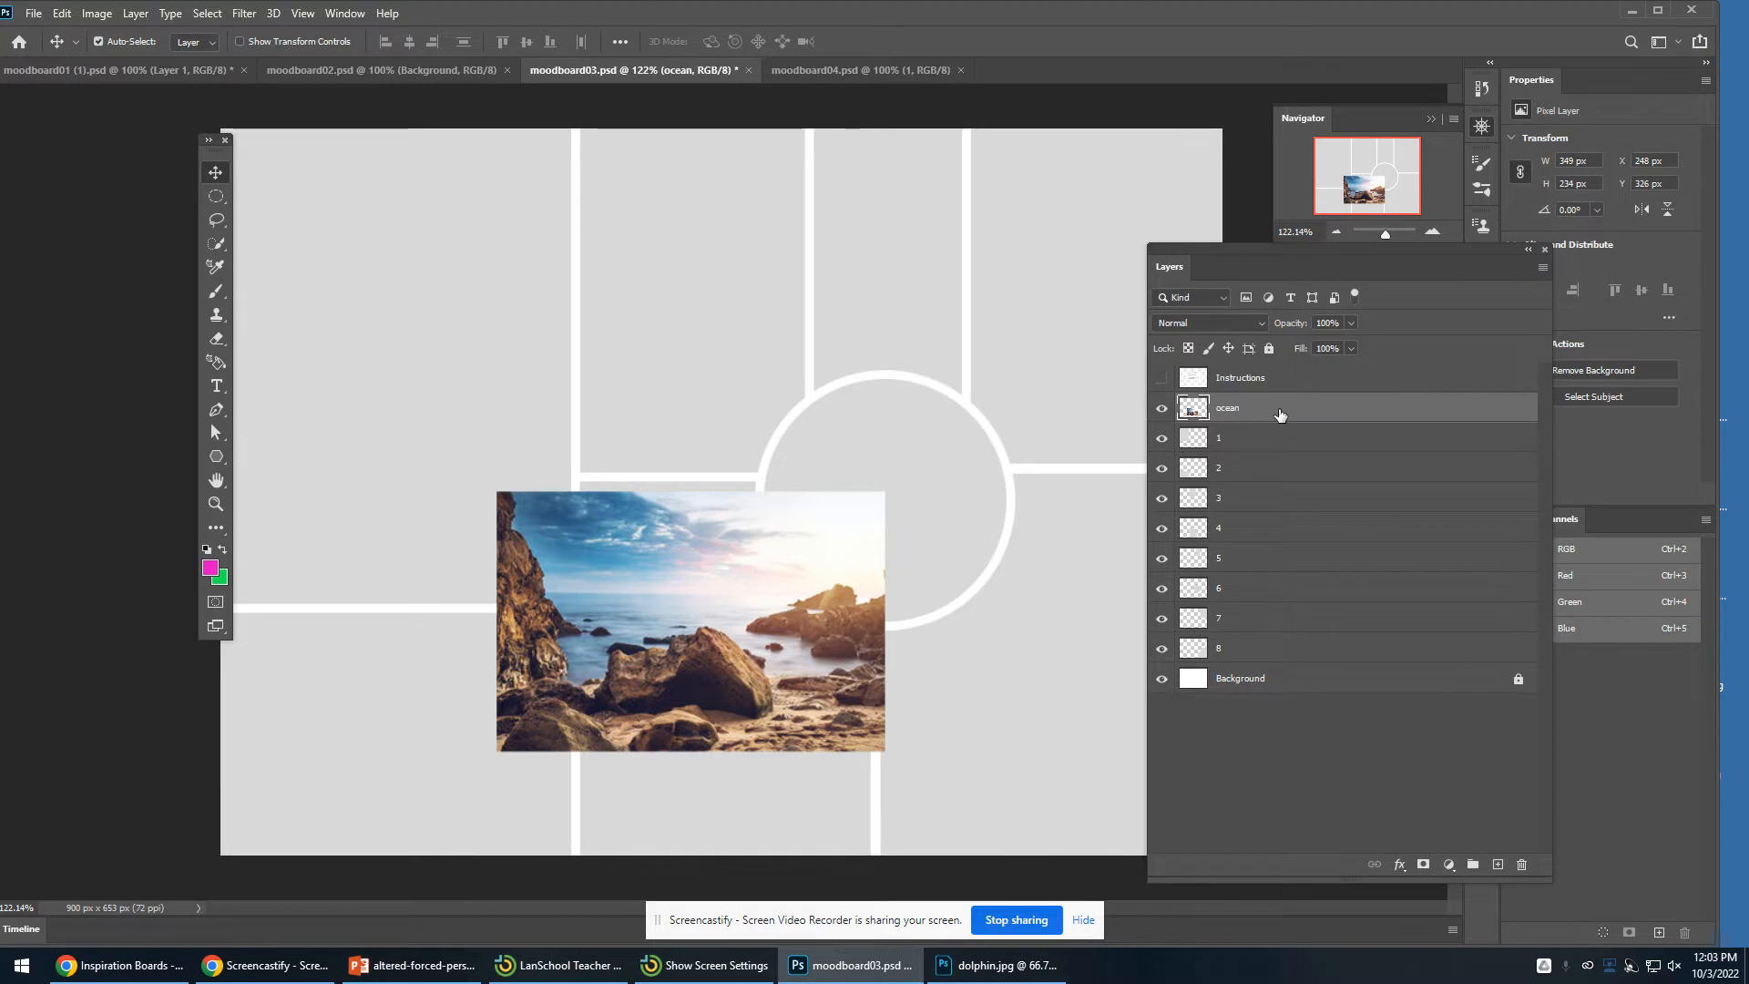
- Move the ocean layer below layer 1 and place the photo back in the bottom-left frame
{"action": "left_click_drag", "start_coordinate": [1369, 412], "coordinate": [1366, 446]}
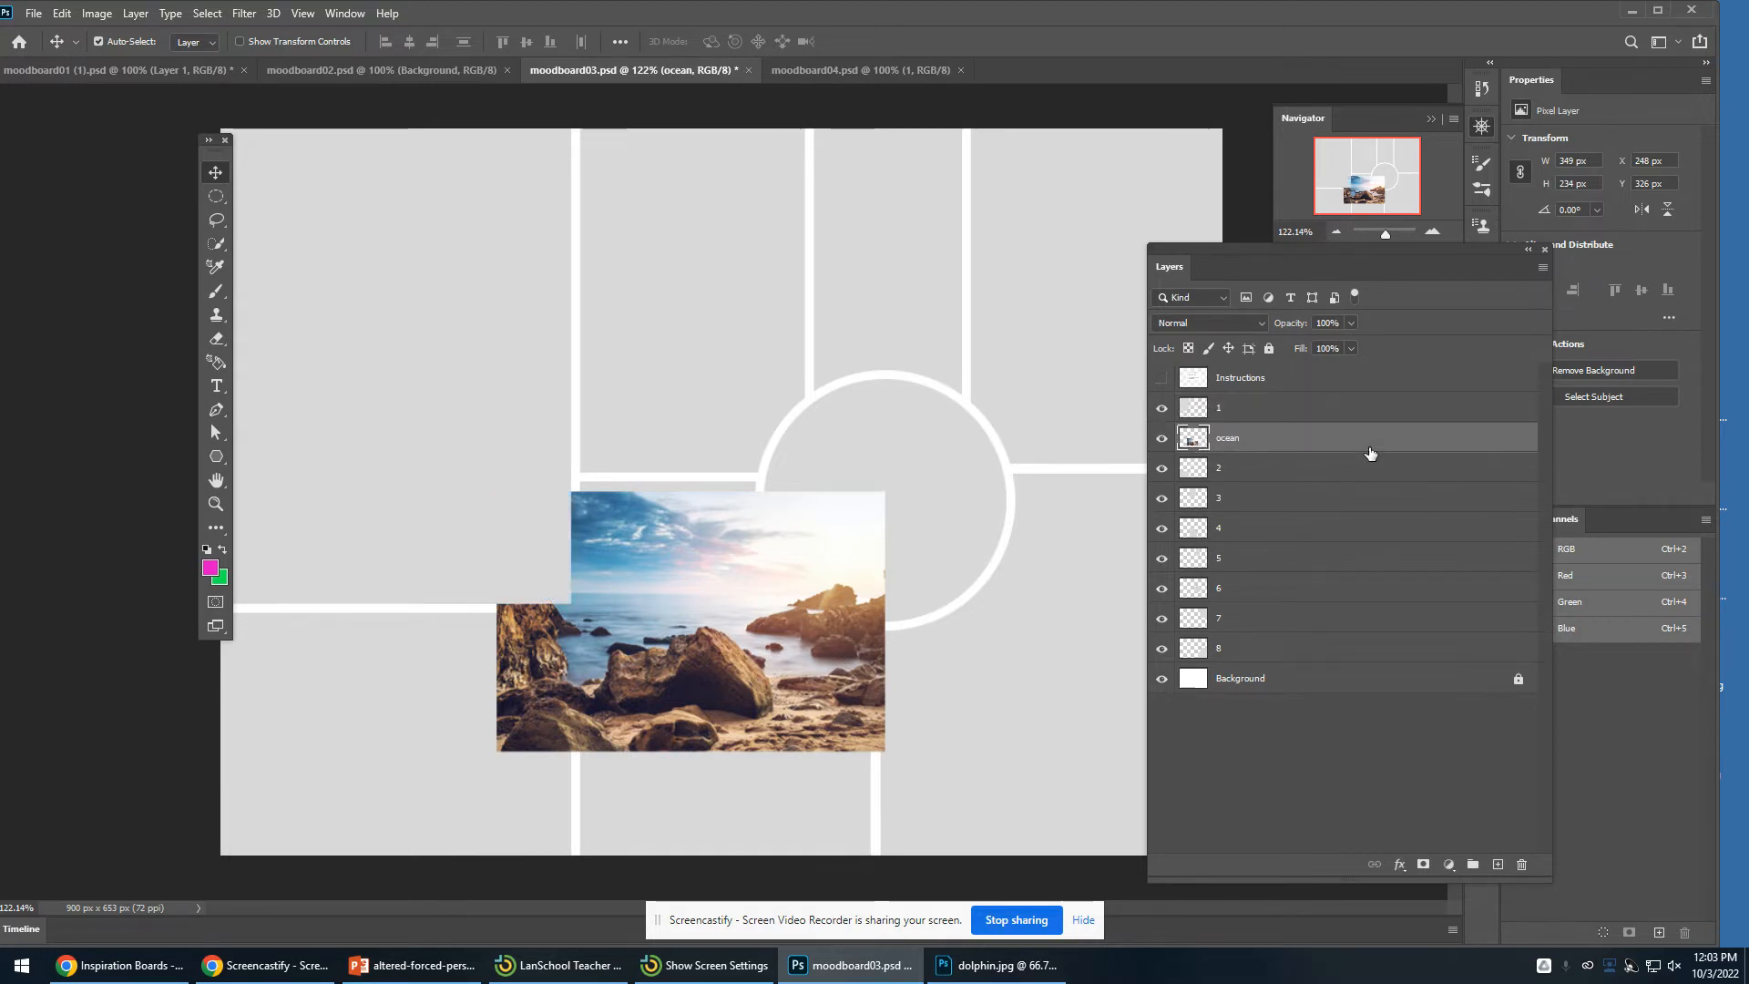
{"action": "left_click_drag", "start_coordinate": [745, 623], "coordinate": [450, 734]}
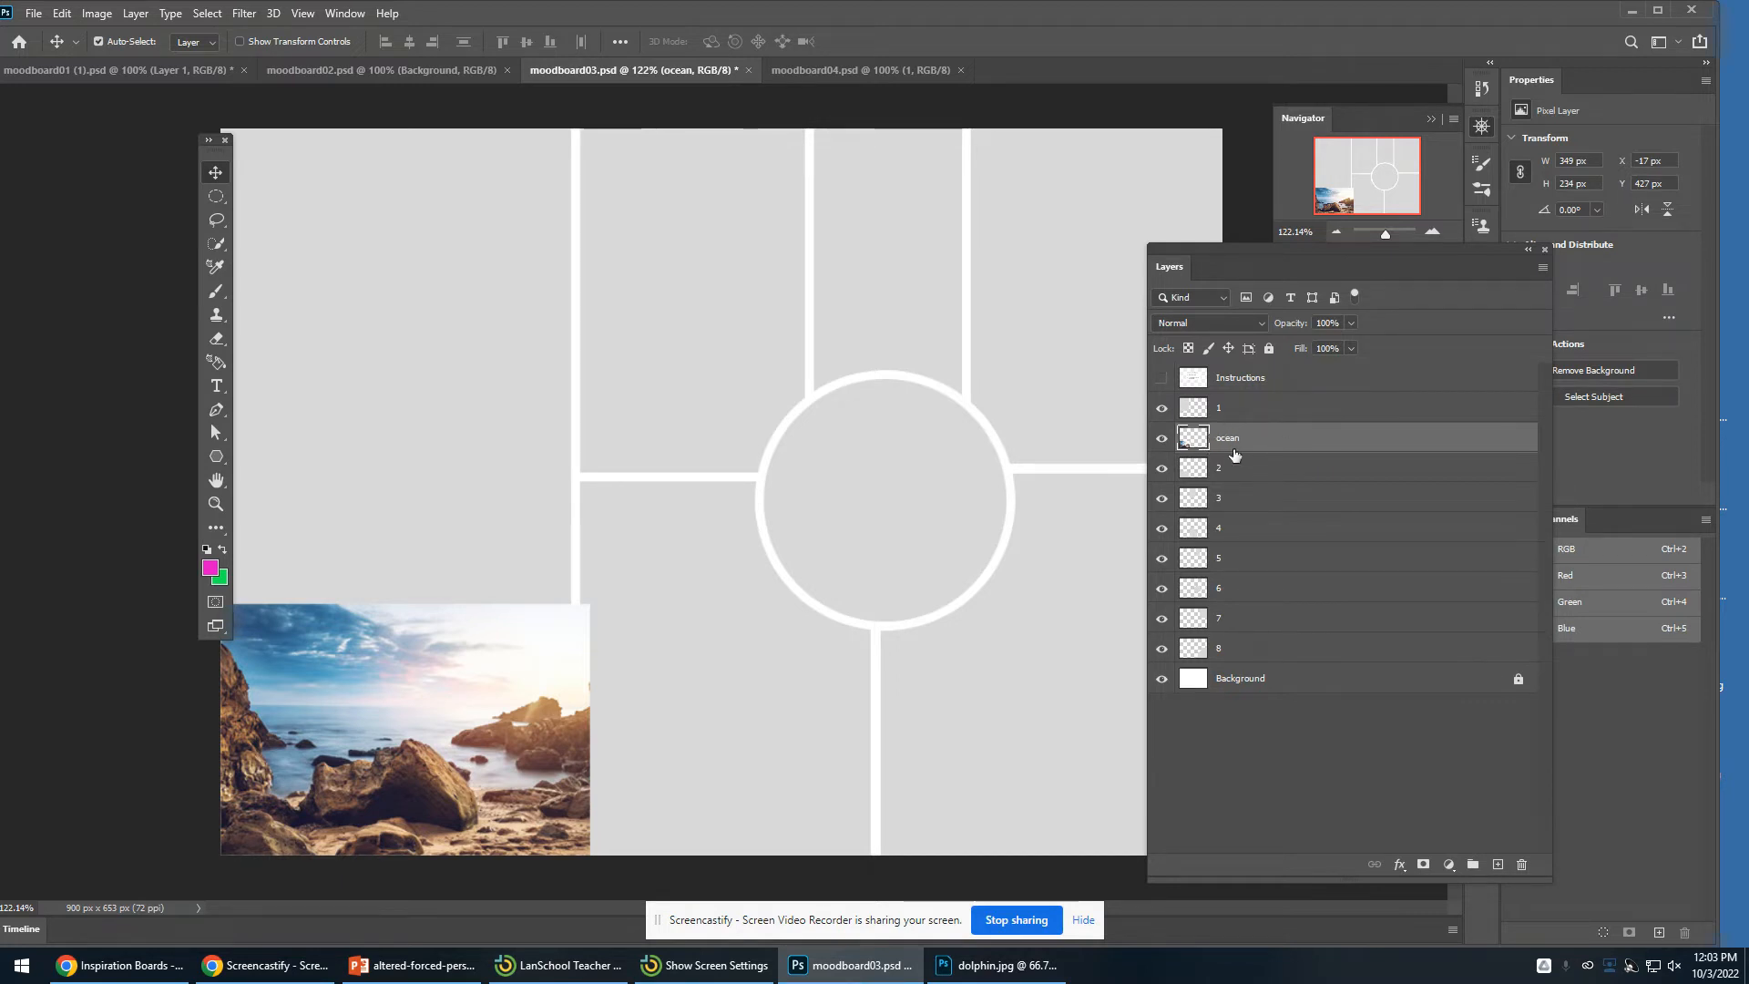
- Create a clipping mask so the ocean layer is clipped to section layer 2, then check its placement
{"action": "left_click", "coordinate": [135, 13]}
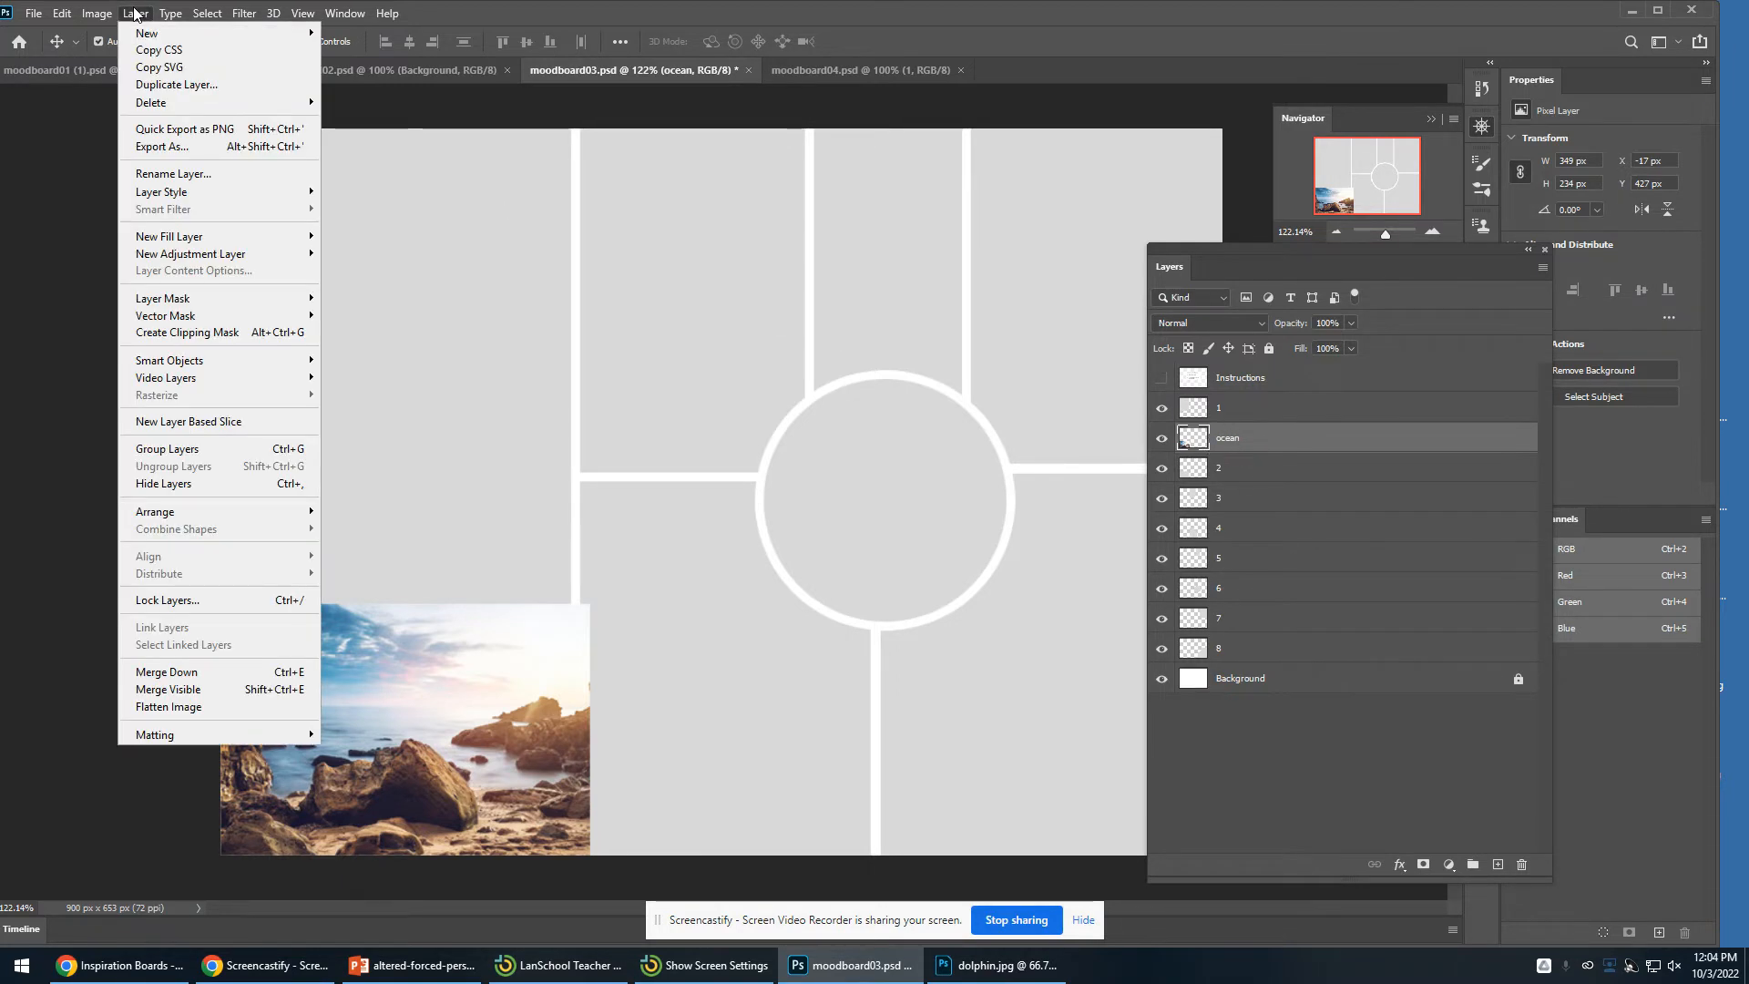
{"action": "left_click", "coordinate": [240, 334]}
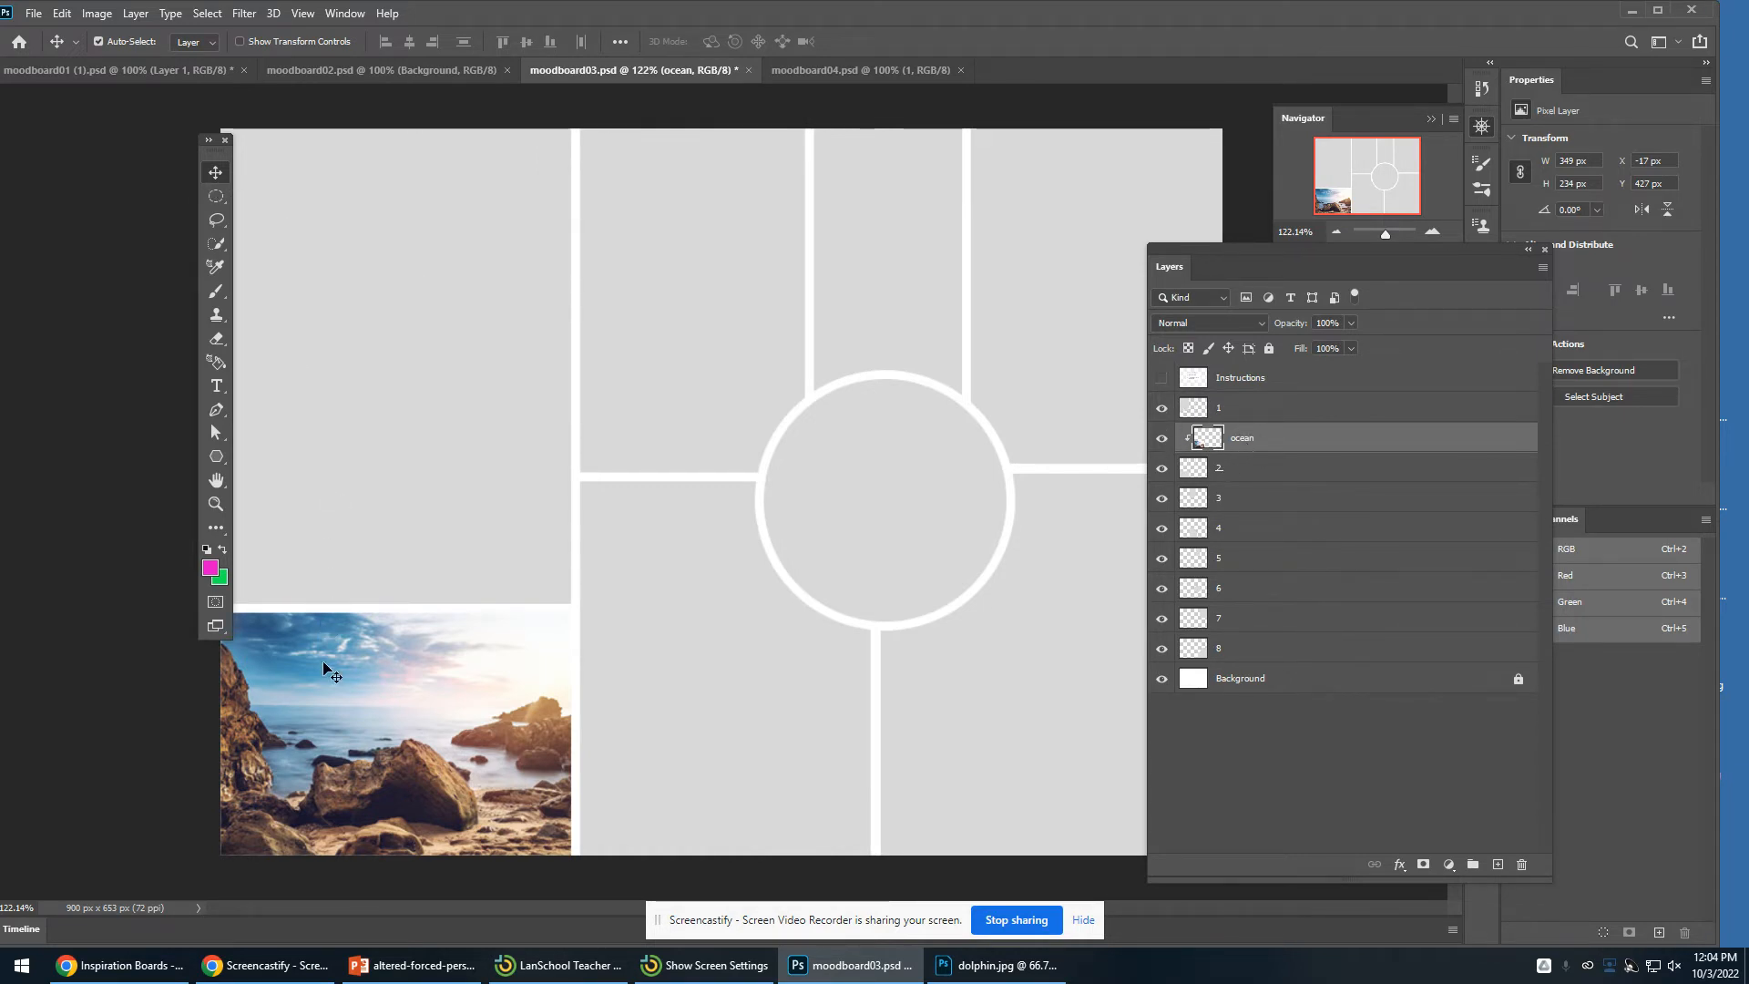
{"action": "left_click_drag", "start_coordinate": [324, 667], "coordinate": [570, 734]}
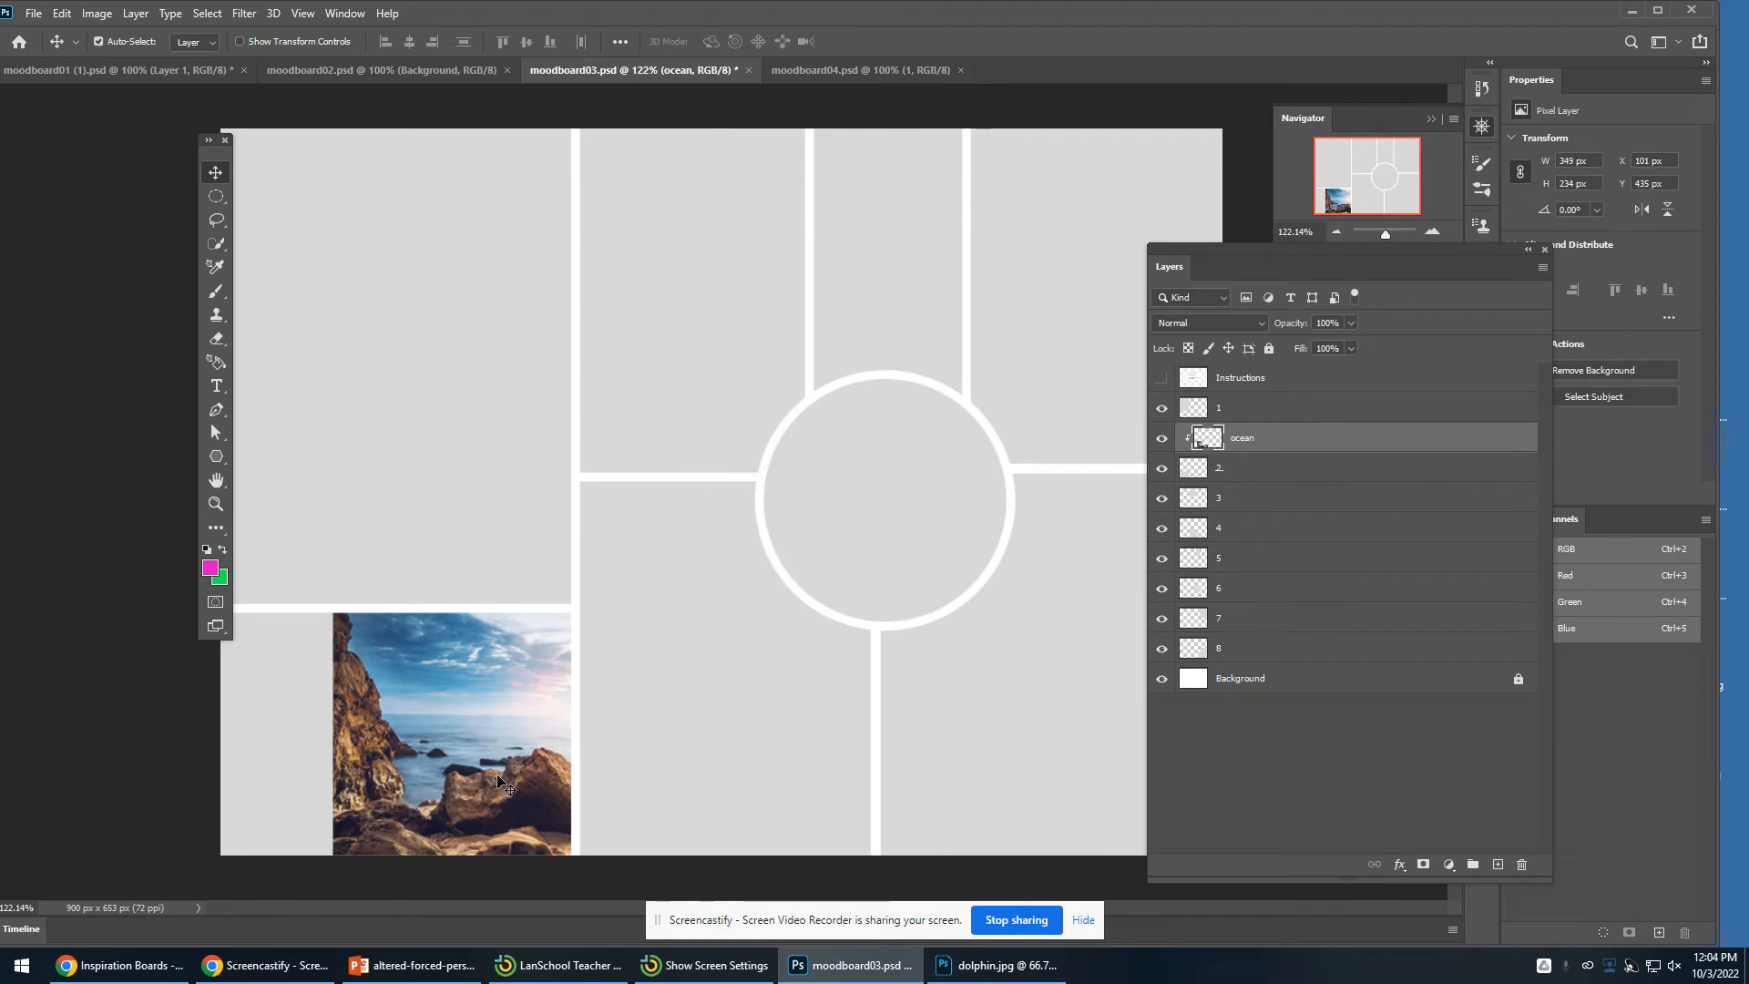
{"action": "left_click_drag", "start_coordinate": [488, 779], "coordinate": [355, 740]}
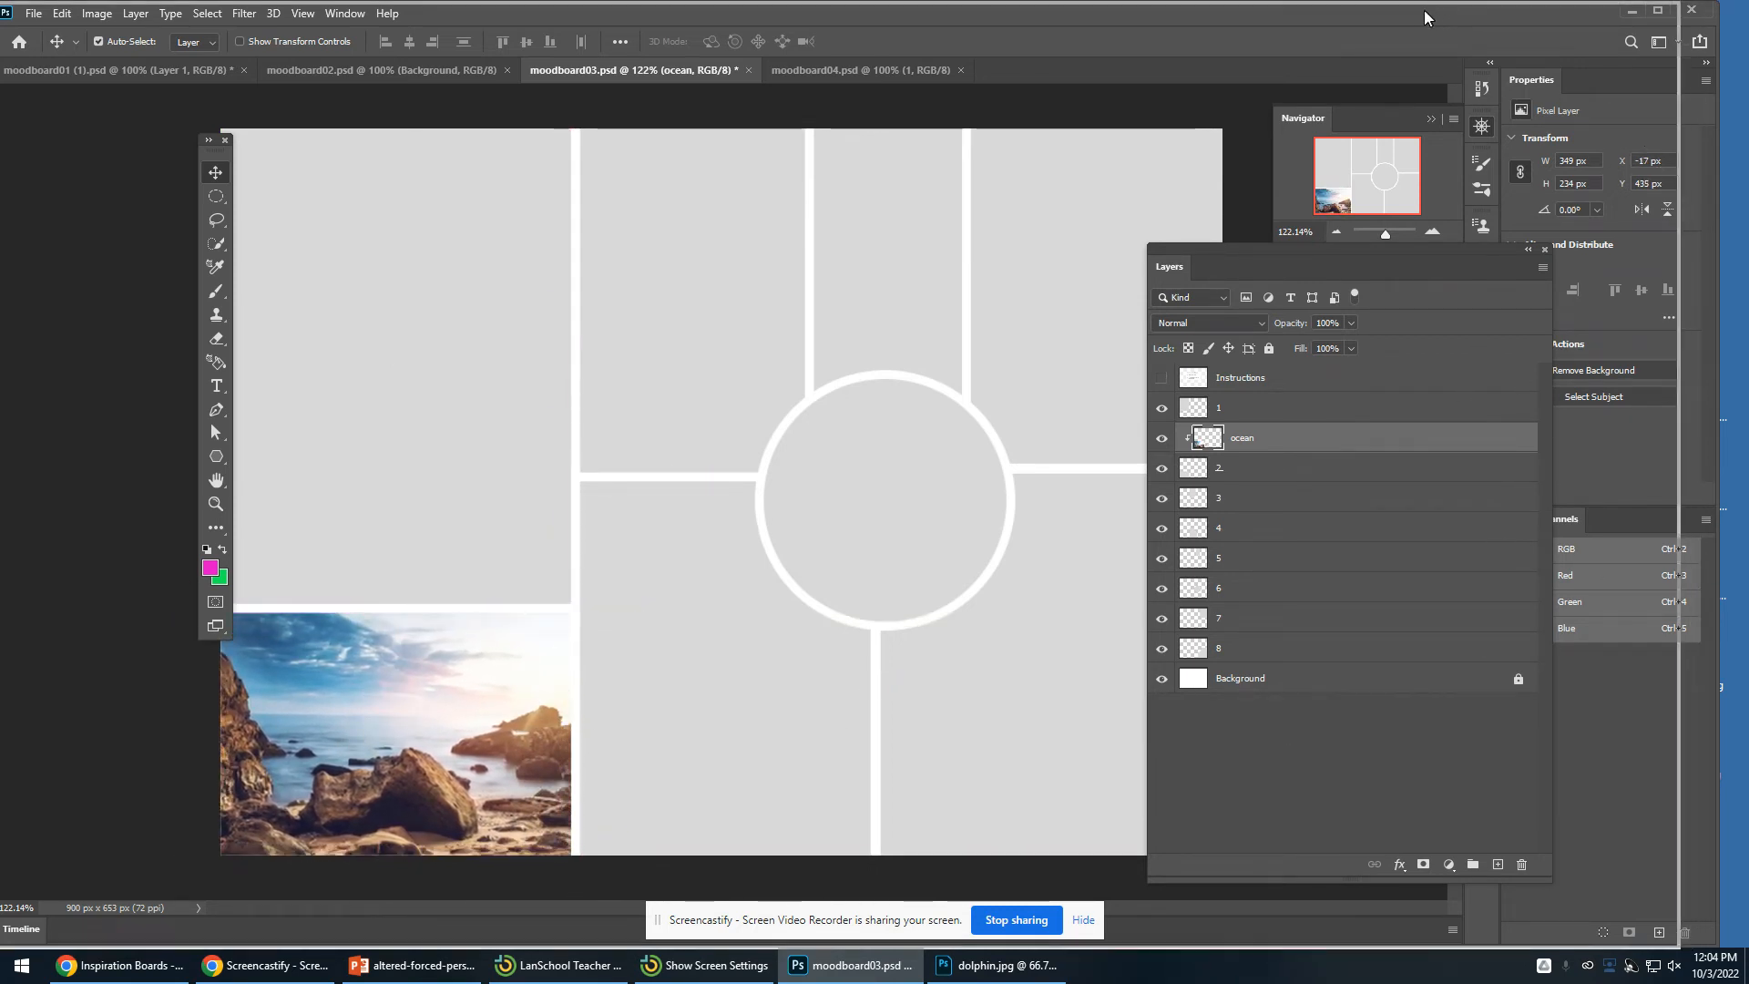
- Open dolphin.jpg from the desktop with Adobe Photoshop 2020
{"action": "left_click_drag", "start_coordinate": [1424, 9], "coordinate": [1361, 9]}
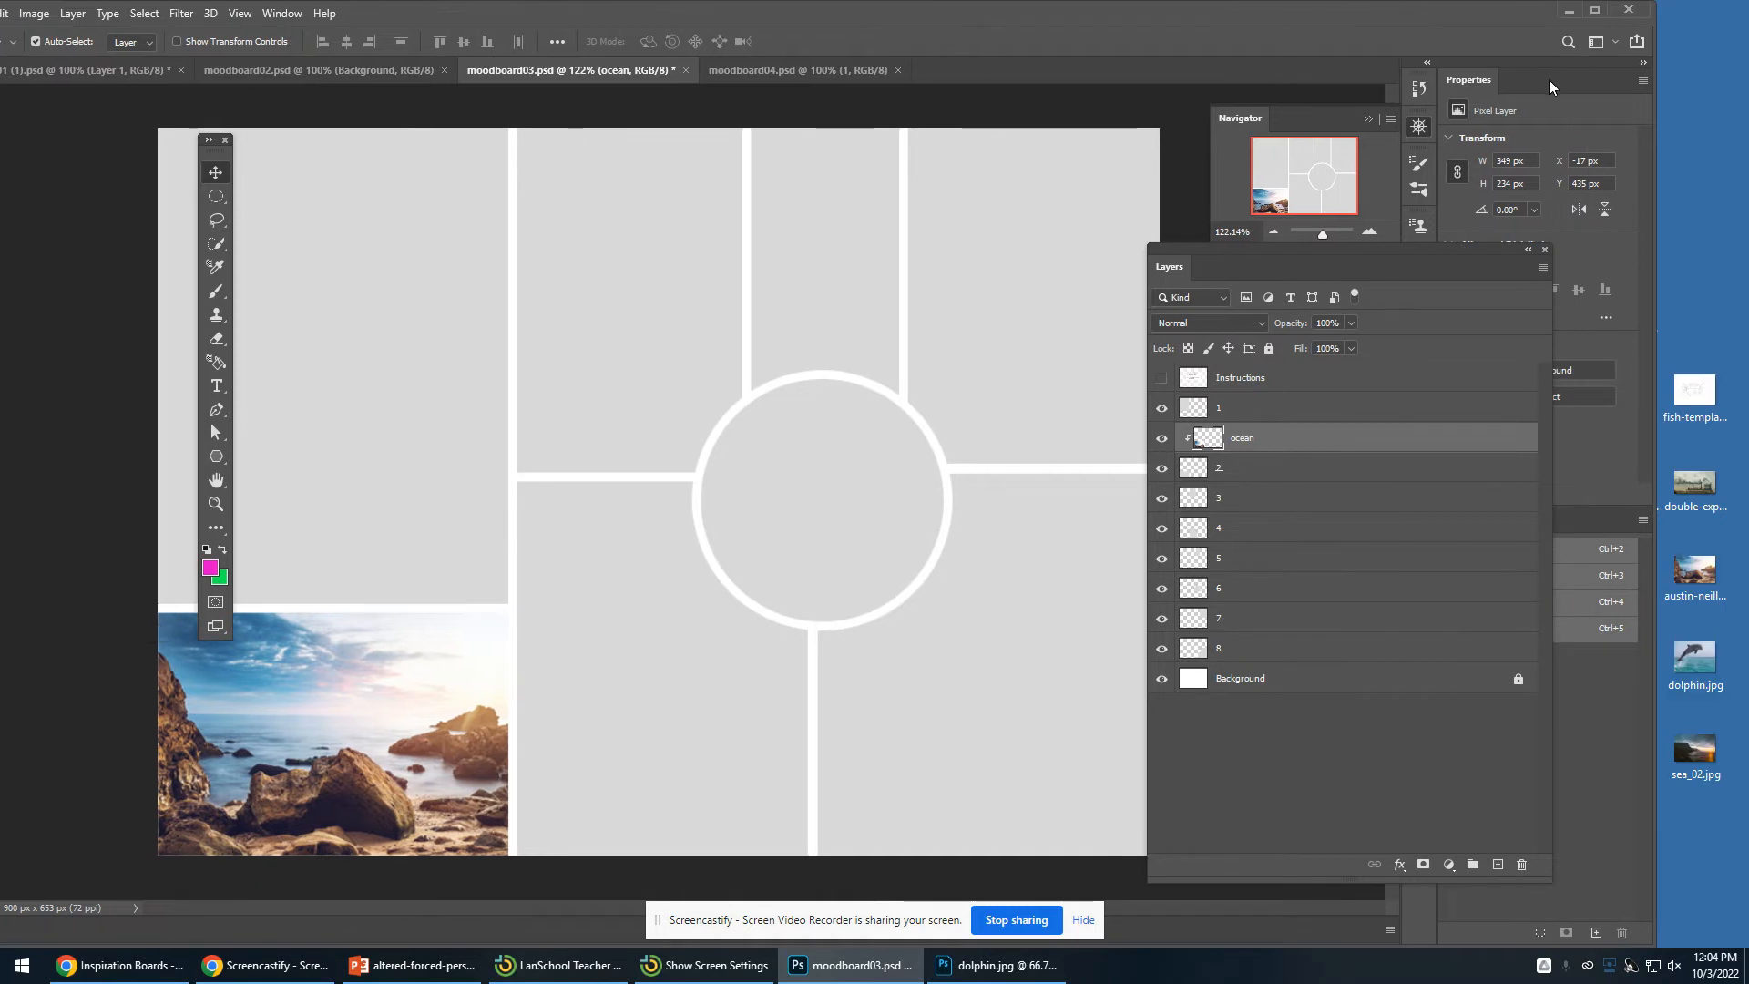
{"action": "right_click", "coordinate": [1700, 674]}
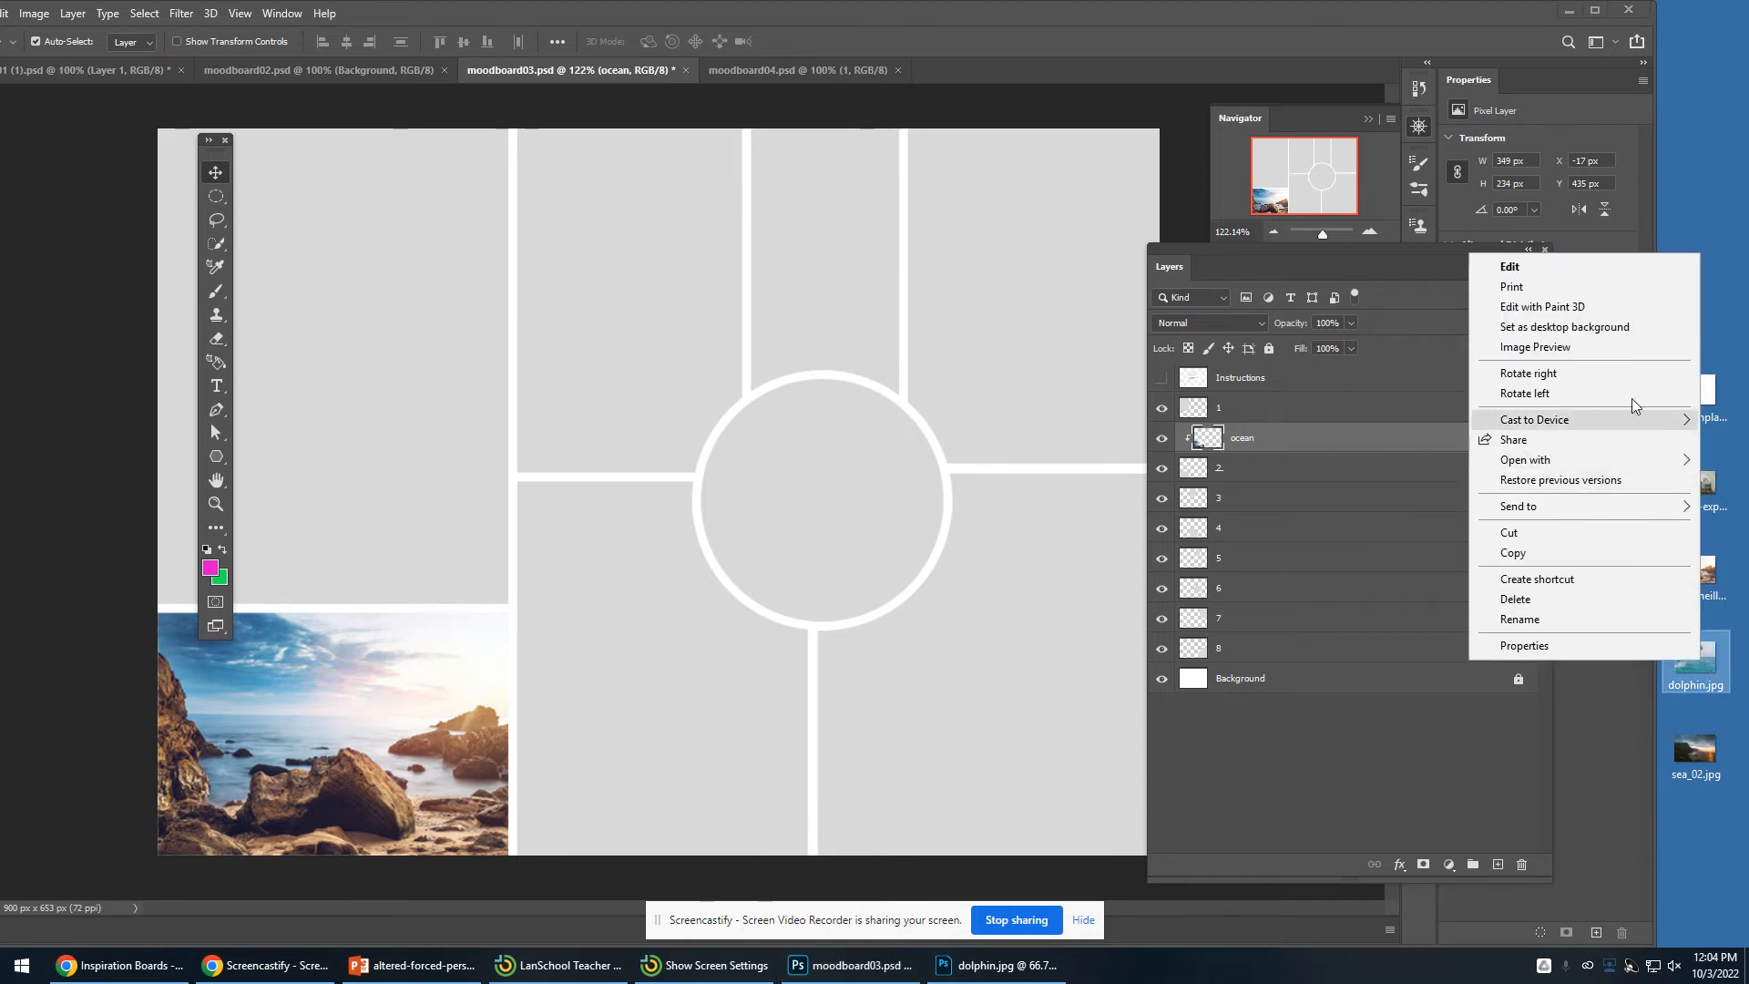
{"action": "mouse_move", "coordinate": [1619, 455]}
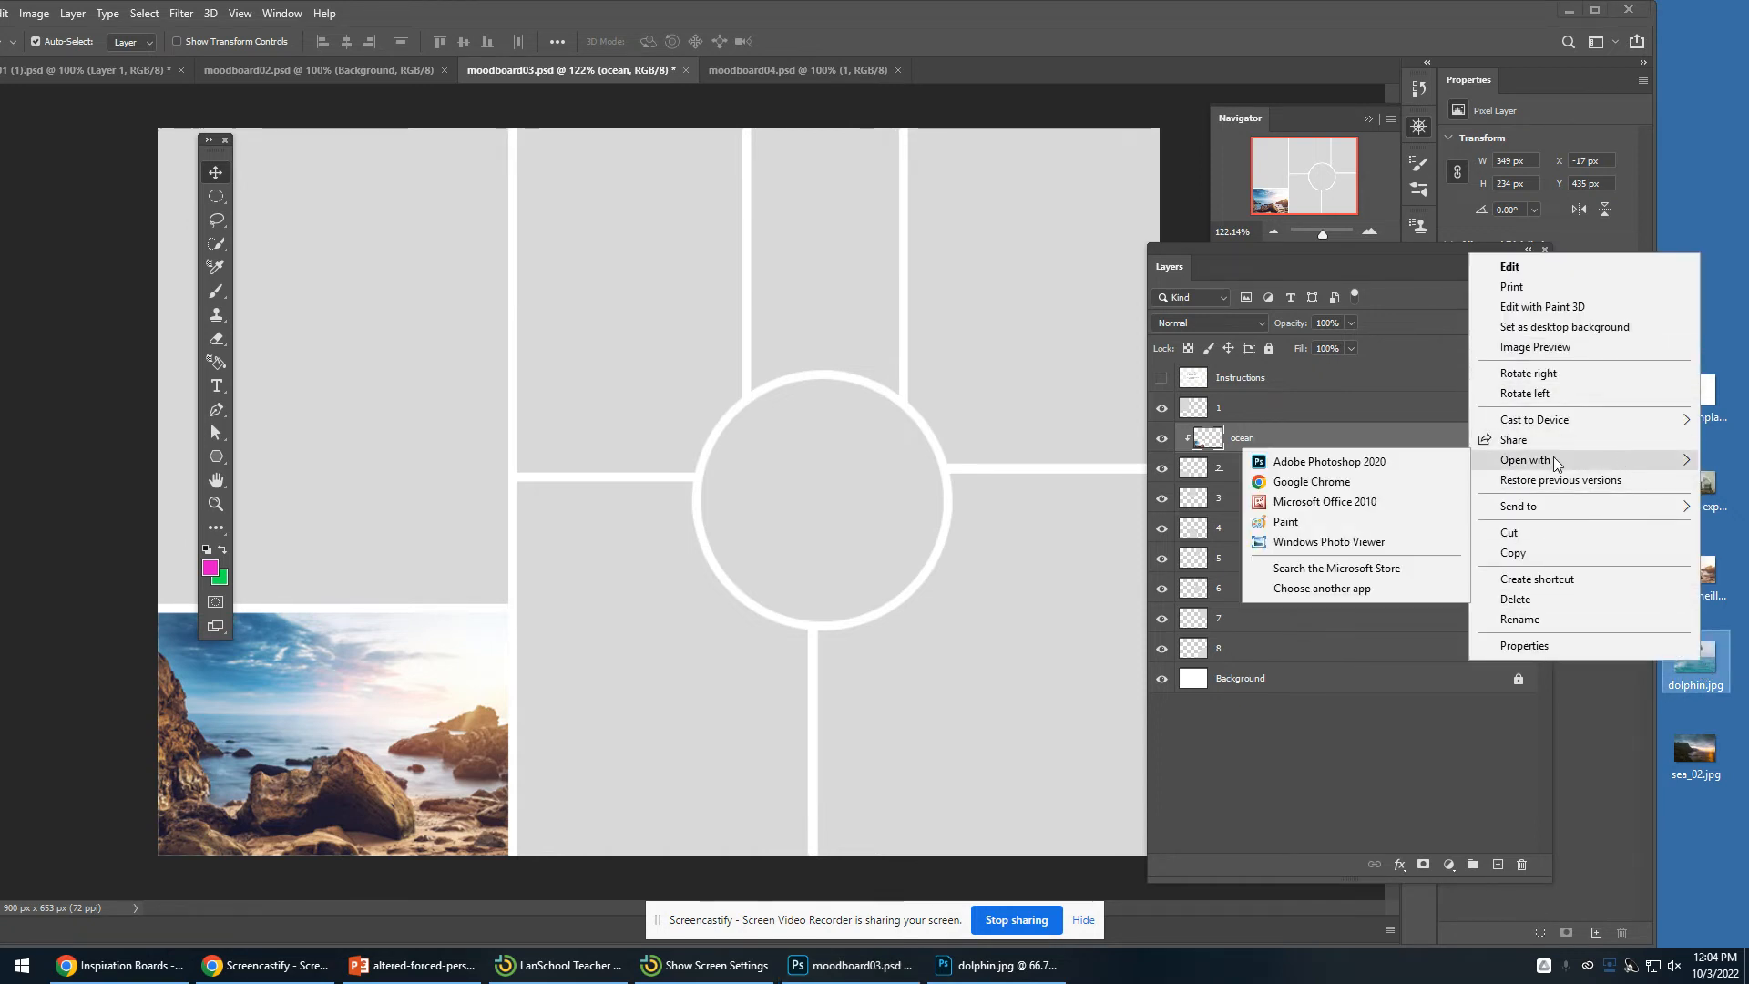
{"action": "left_click", "coordinate": [1418, 459]}
- Drag the dolphin photo into moodboard03 as a new layer and minimise the dolphin window
{"action": "left_click_drag", "start_coordinate": [656, 257], "coordinate": [1312, 230]}
{"action": "left_click_drag", "start_coordinate": [1043, 480], "coordinate": [445, 416]}
{"action": "left_click_drag", "start_coordinate": [915, 225], "coordinate": [601, 316]}
{"action": "left_click_drag", "start_coordinate": [934, 315], "coordinate": [619, 328]}
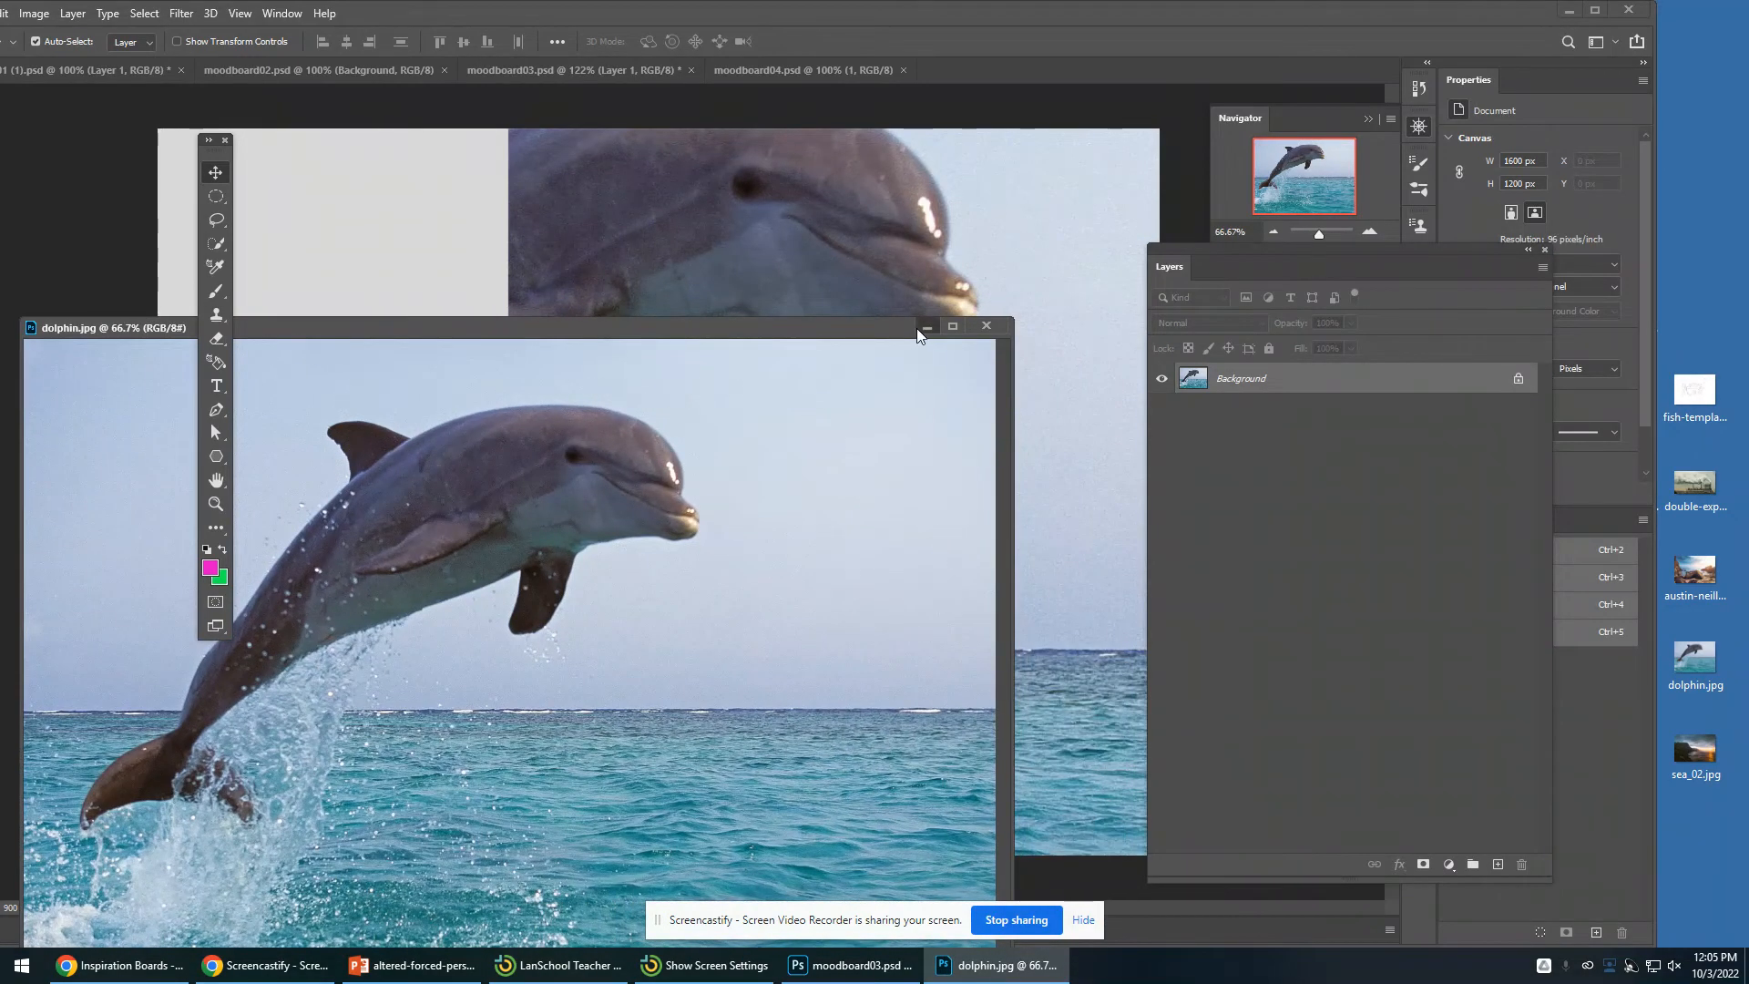
{"action": "left_click", "coordinate": [922, 327]}
{"action": "left_click_drag", "start_coordinate": [775, 352], "coordinate": [761, 454]}
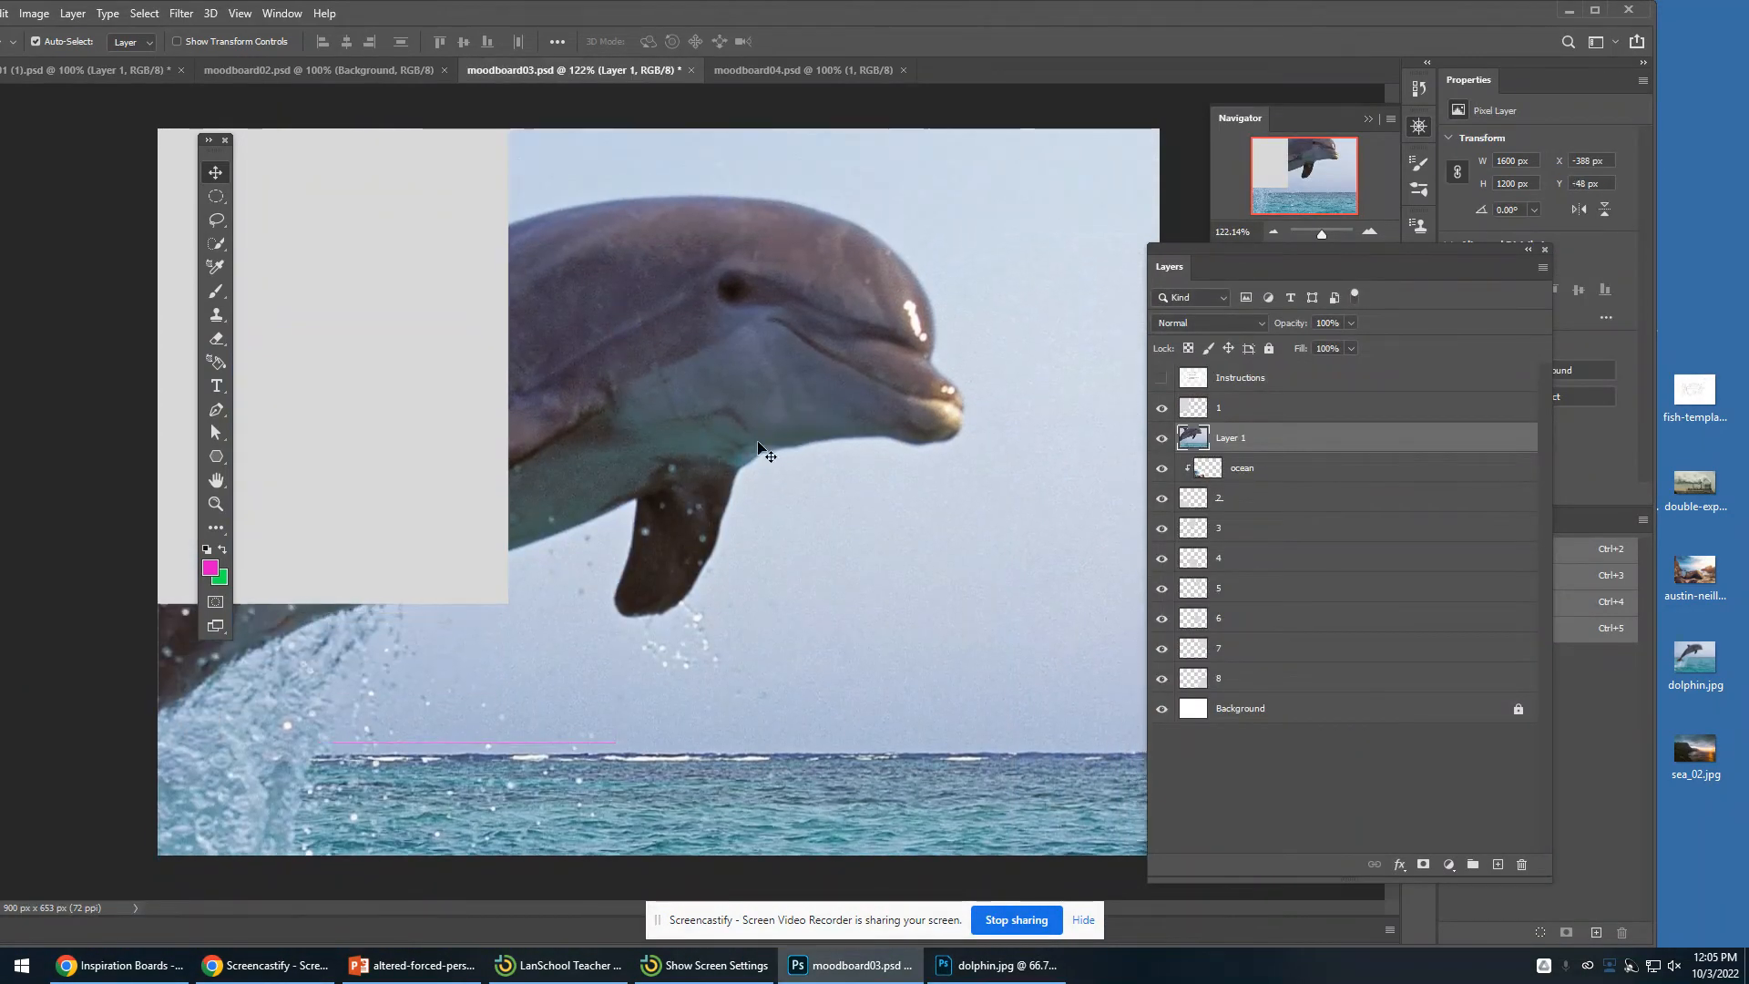
- Free Transform the dolphin photo down to about 298 x 224 px and position it over the centre circle frame
{"action": "left_click", "coordinate": [1326, 237]}
{"action": "left_click_drag", "start_coordinate": [1324, 235], "coordinate": [1320, 235]}
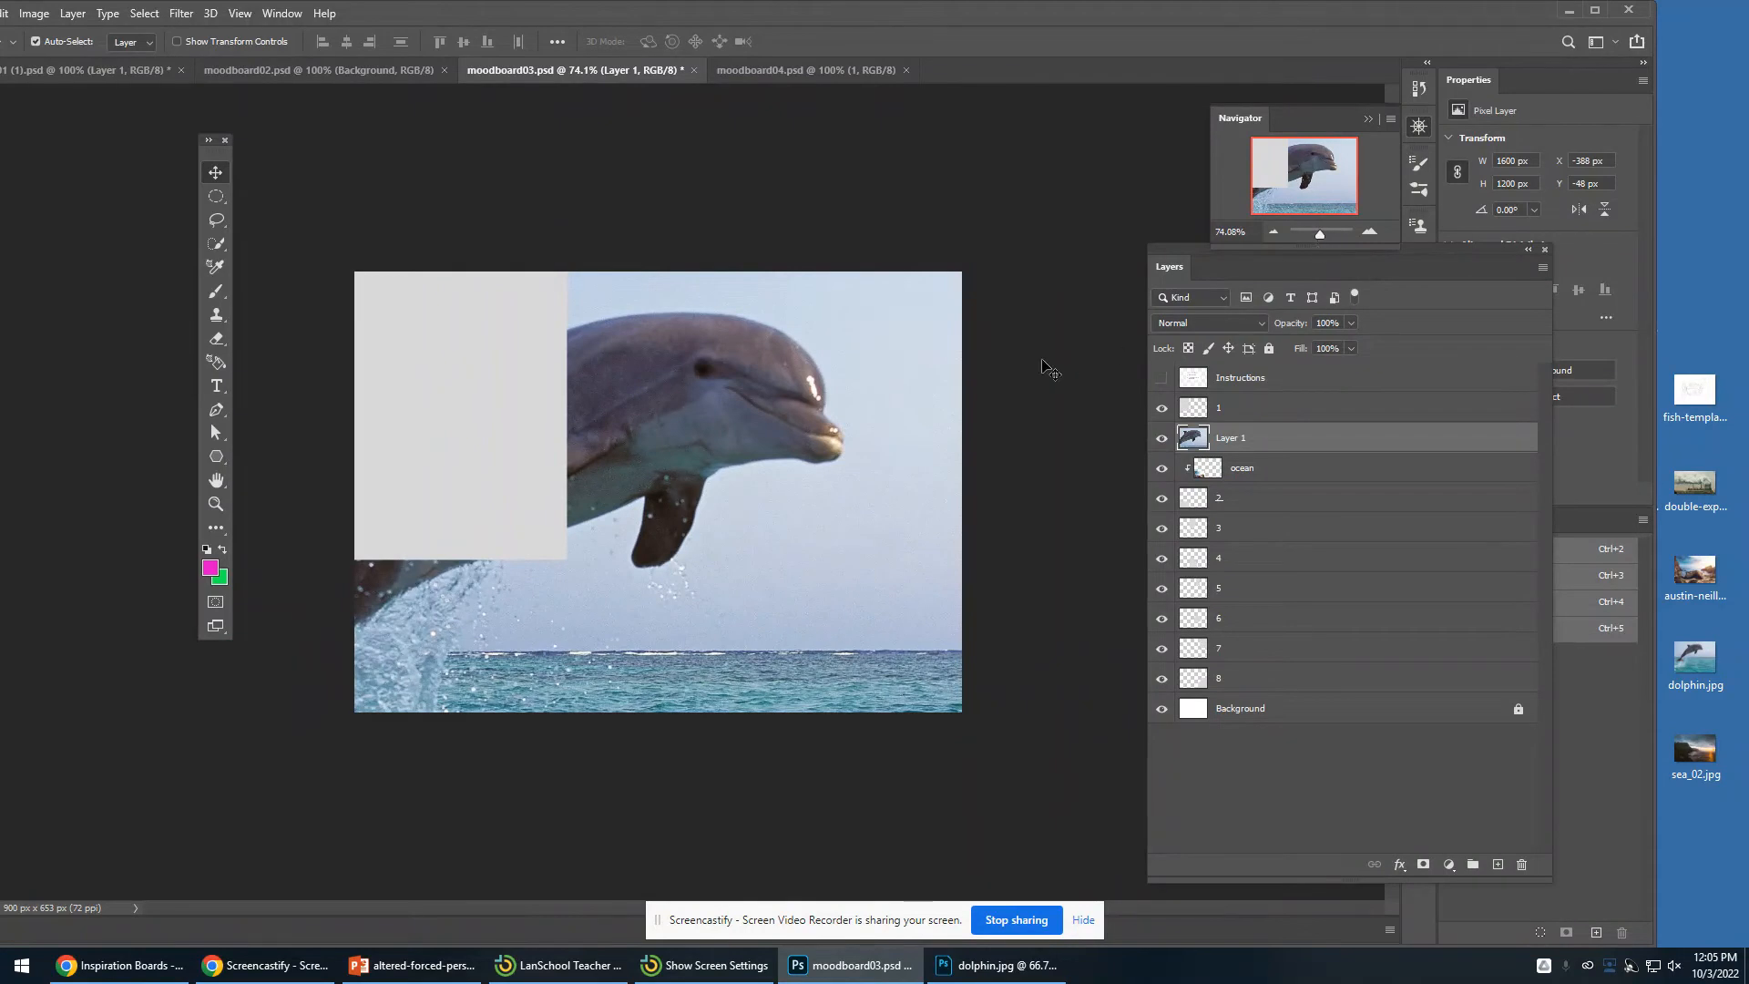
{"action": "left_click_drag", "start_coordinate": [401, 15], "coordinate": [500, 25]}
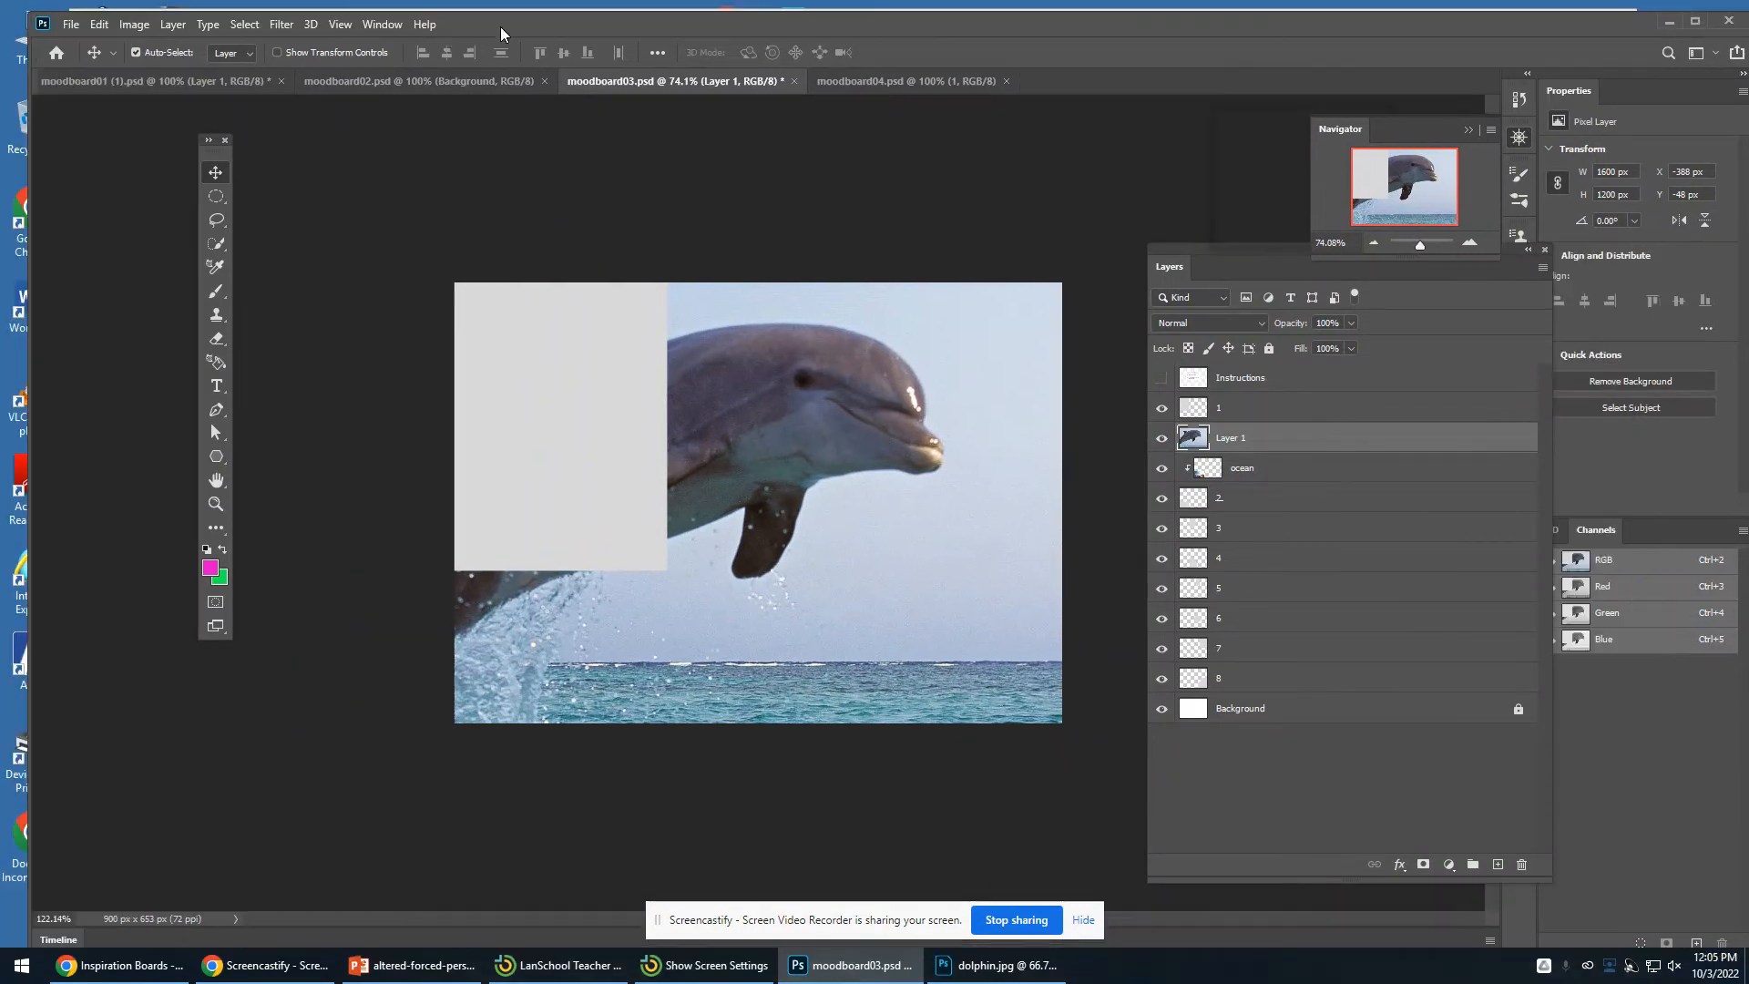
{"action": "left_click", "coordinate": [98, 23]}
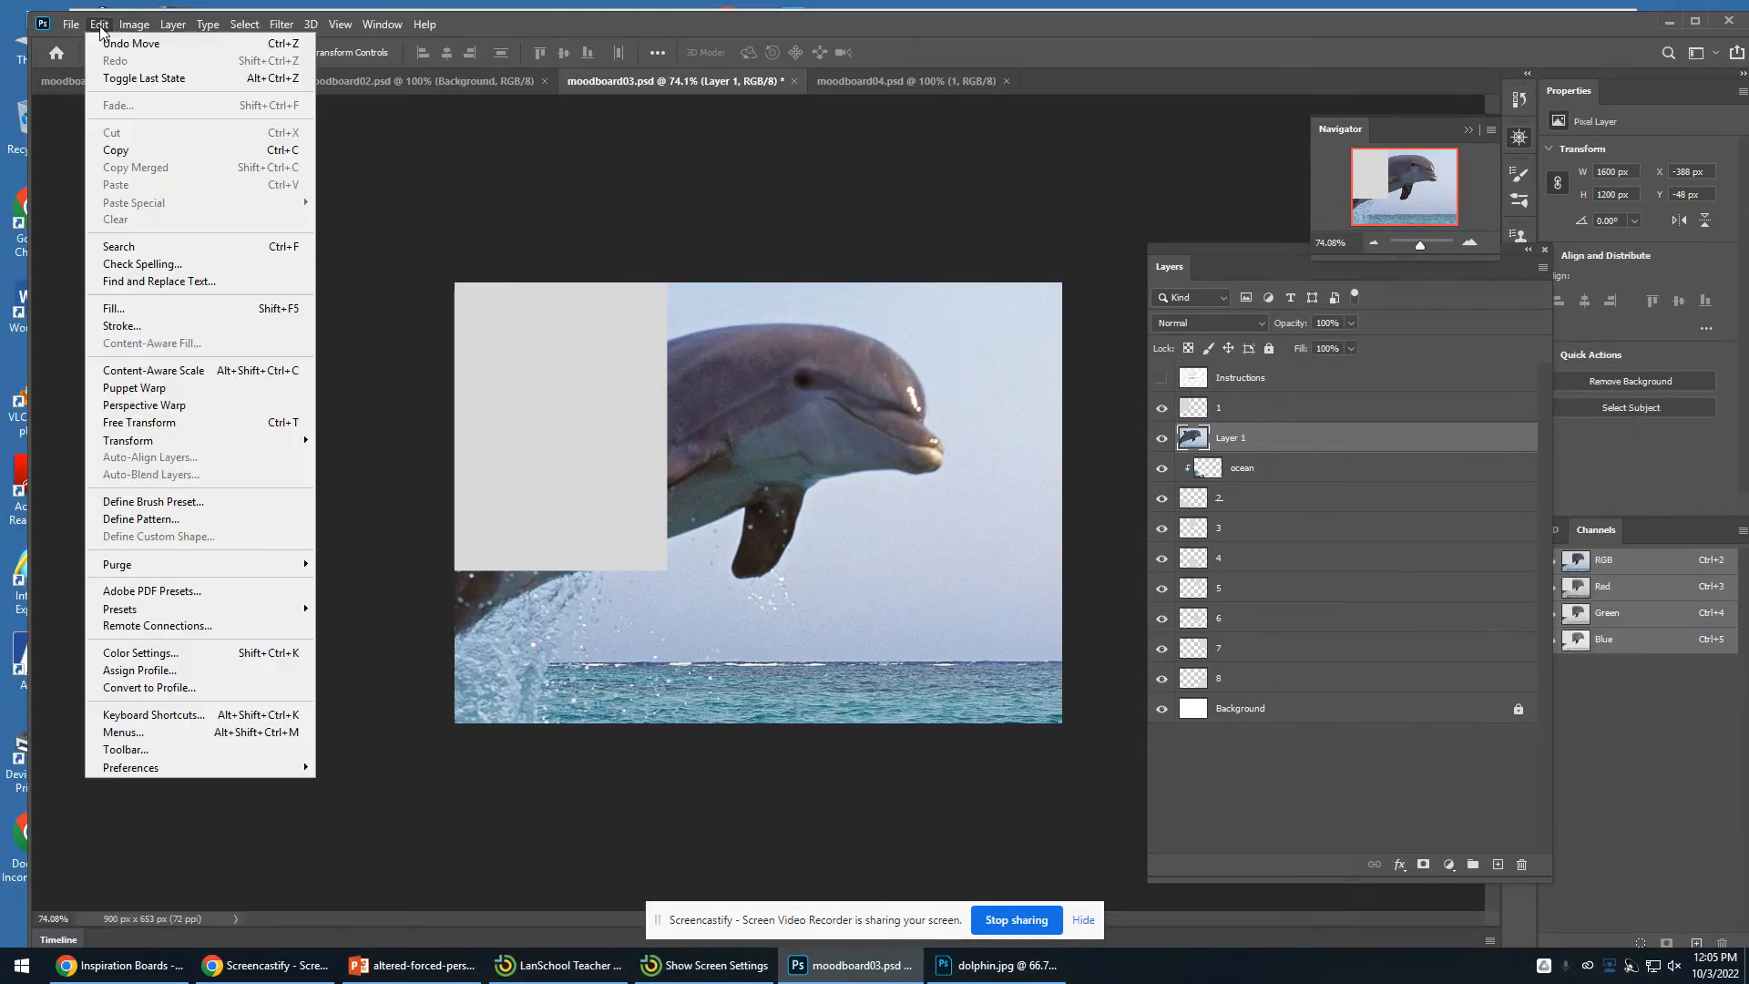
{"action": "left_click", "coordinate": [192, 425]}
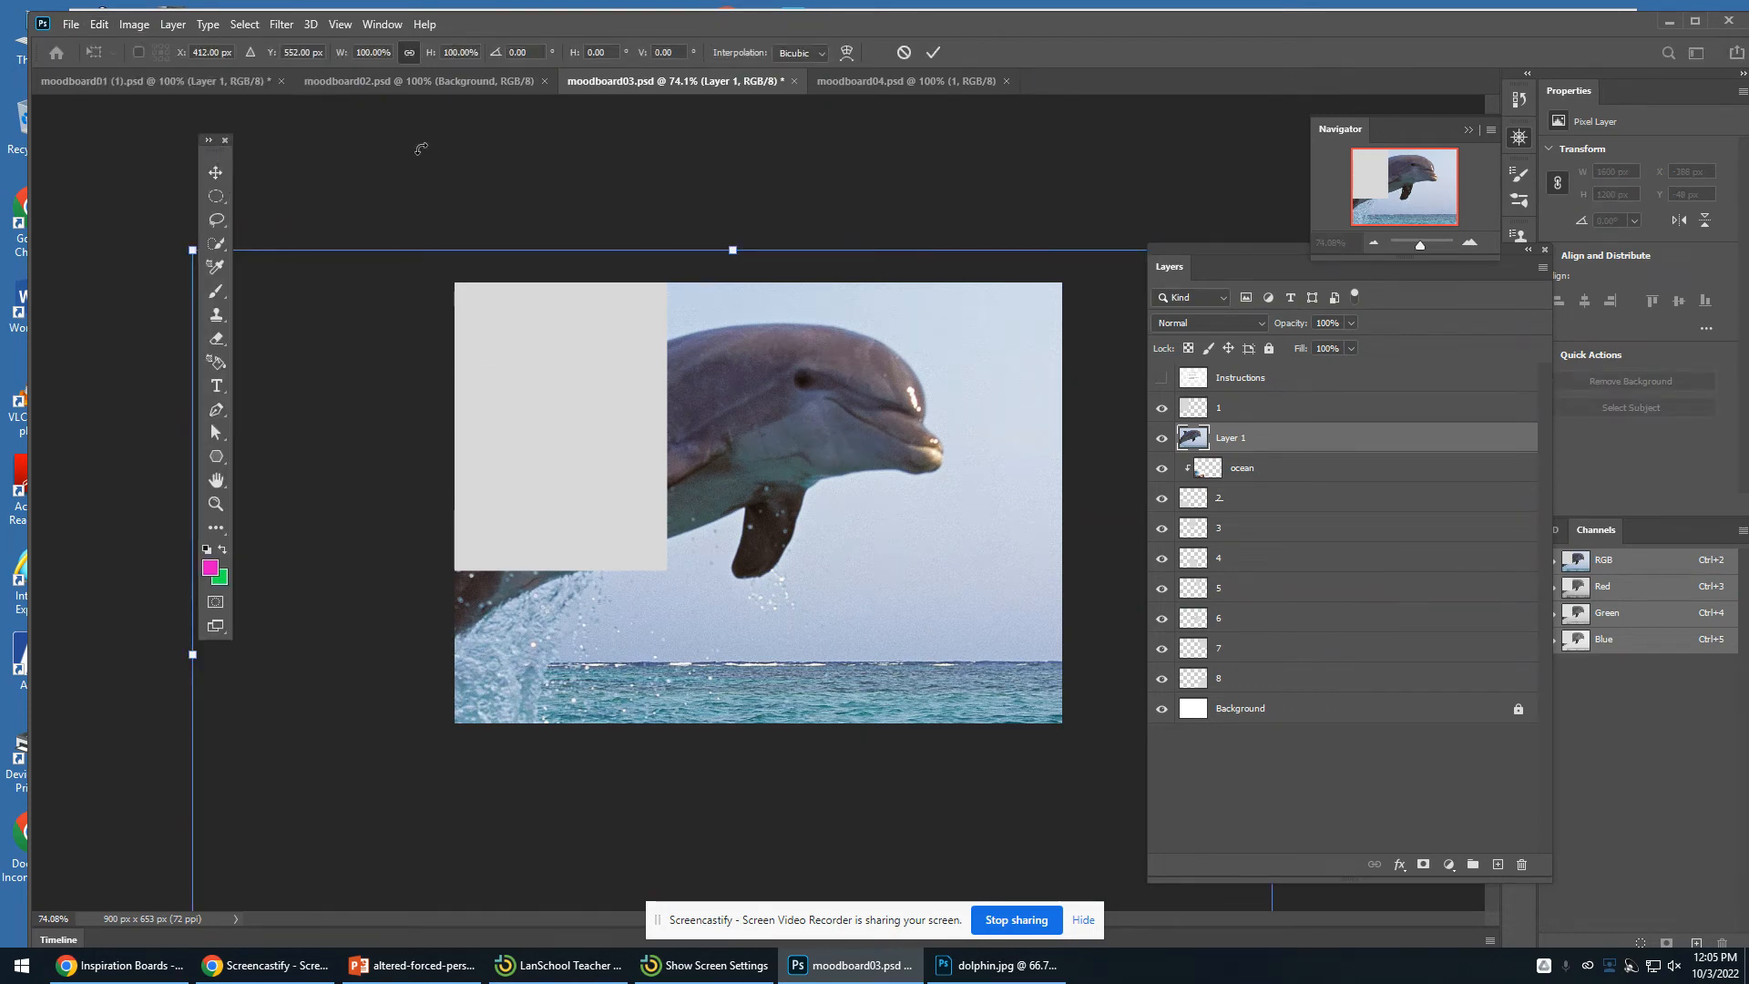
{"action": "left_click_drag", "start_coordinate": [1419, 244], "coordinate": [1417, 245]}
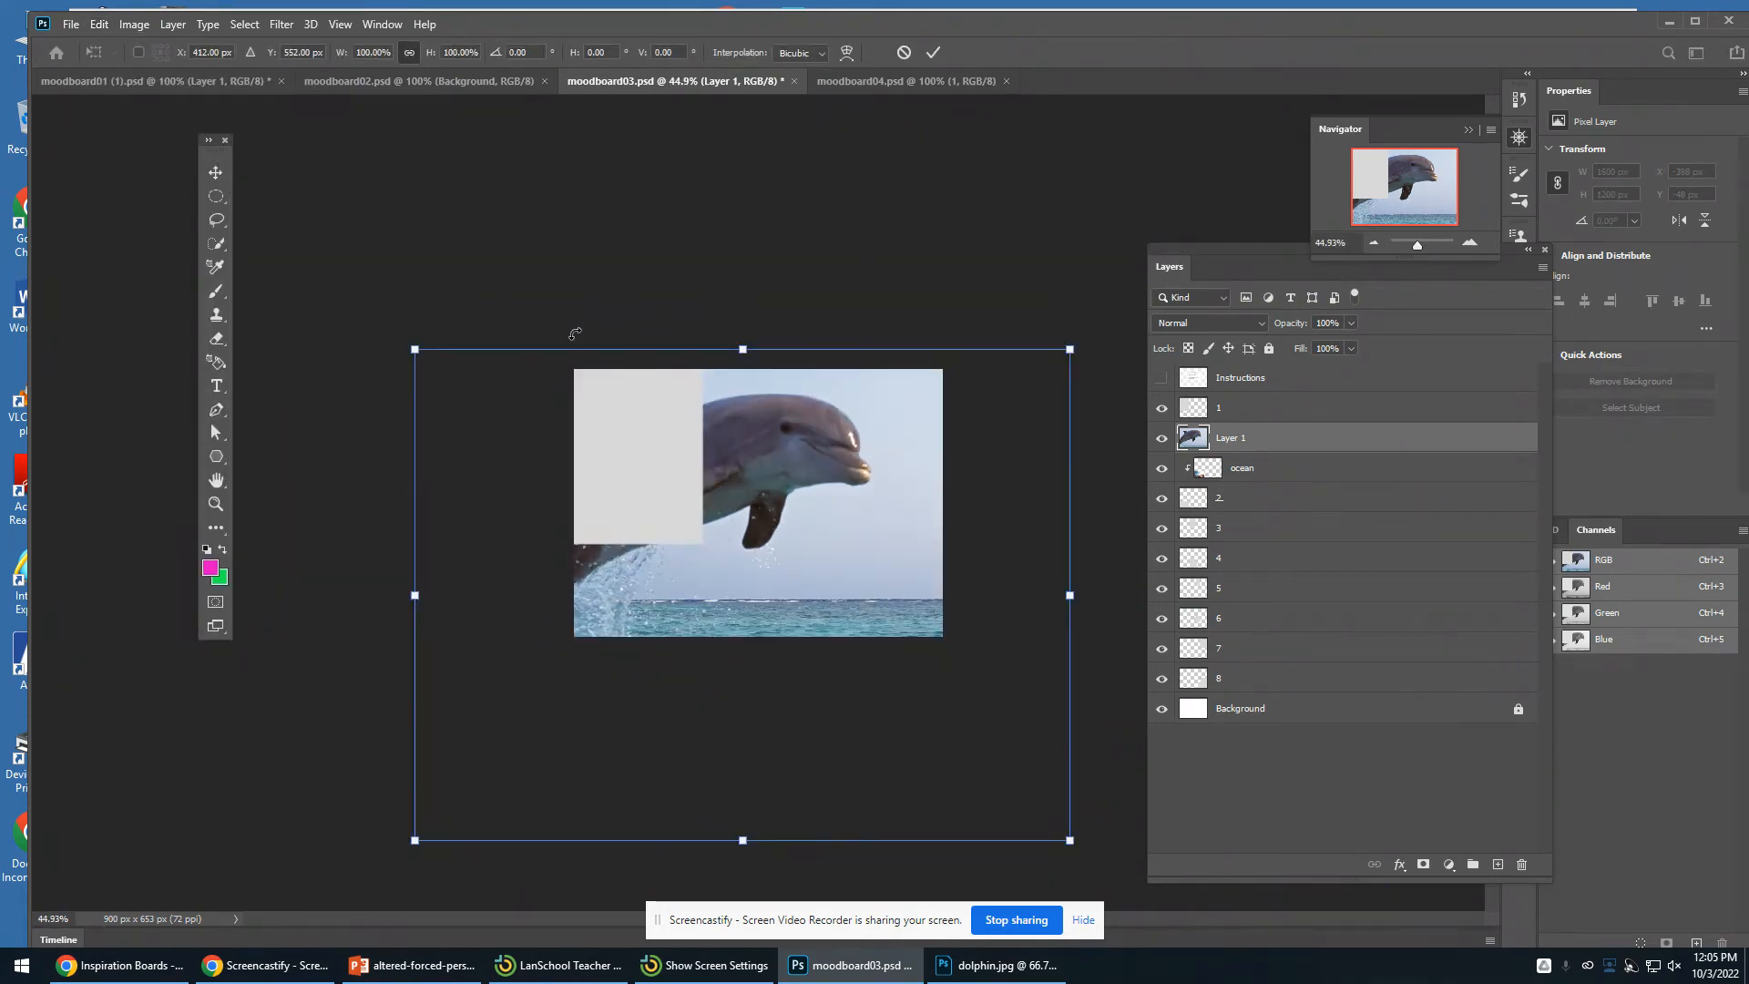
{"action": "left_click_drag", "start_coordinate": [414, 347], "coordinate": [686, 555]}
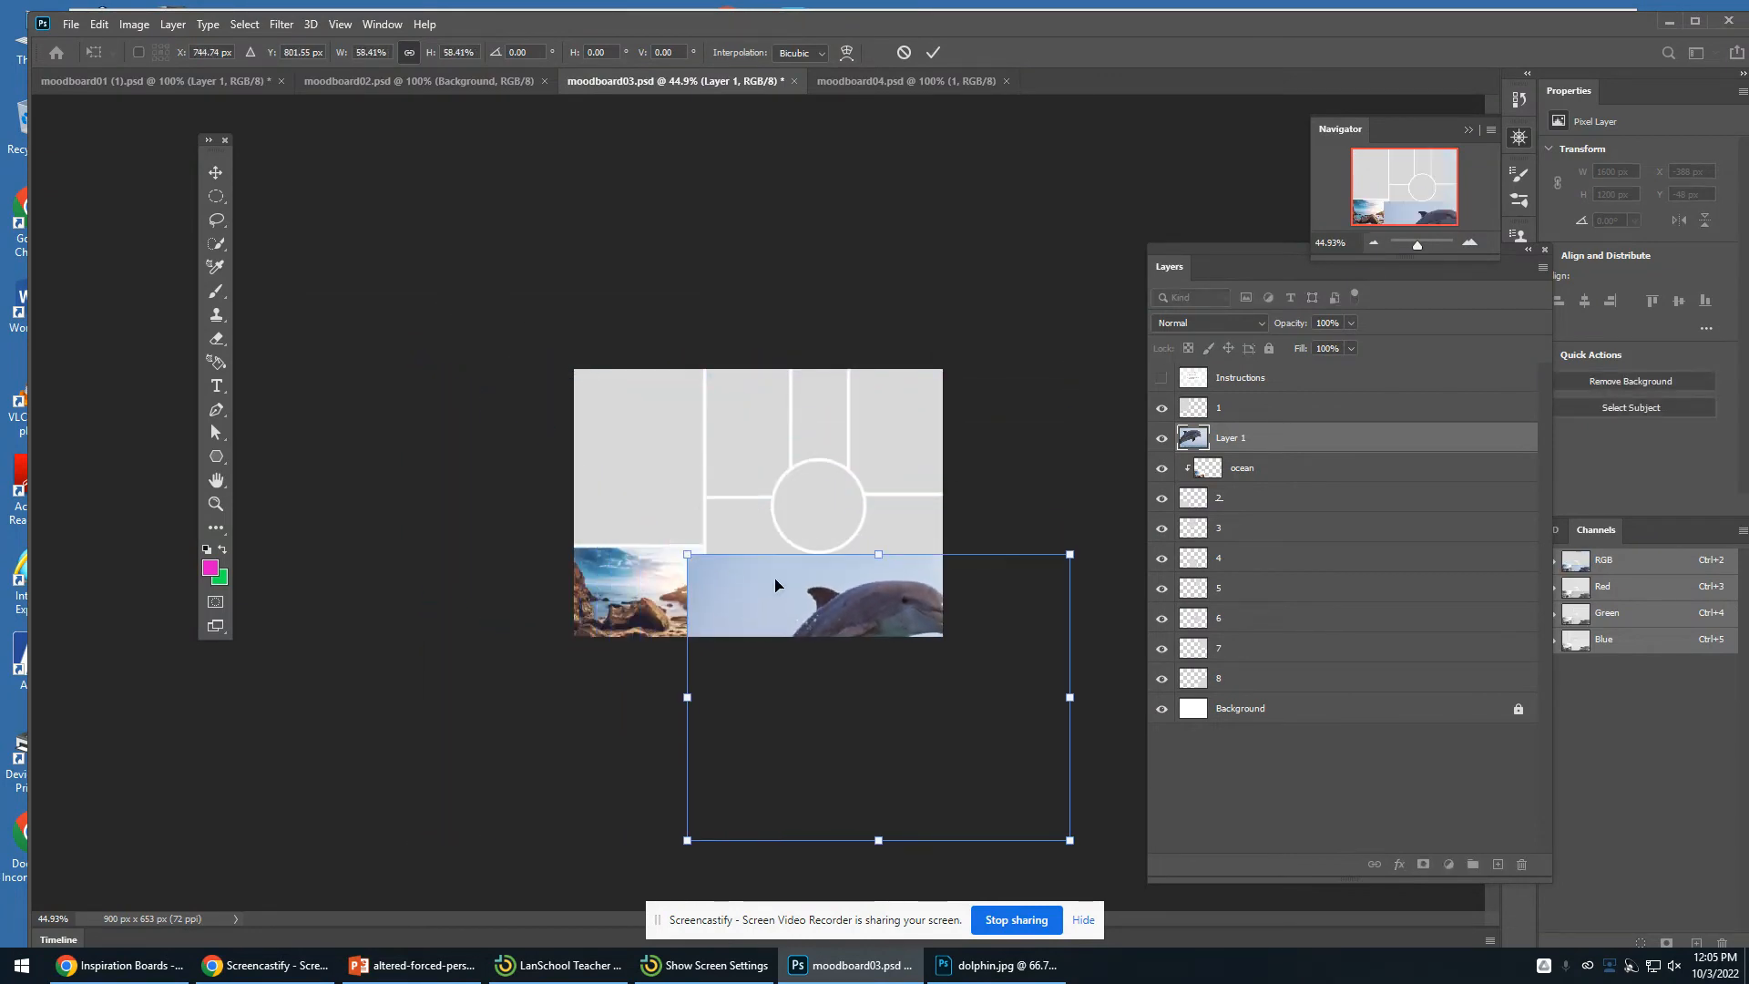
{"action": "left_click_drag", "start_coordinate": [780, 586], "coordinate": [761, 440]}
{"action": "left_click_drag", "start_coordinate": [648, 377], "coordinate": [784, 480]}
{"action": "left_click_drag", "start_coordinate": [868, 559], "coordinate": [773, 498]}
{"action": "left_click_drag", "start_coordinate": [689, 421], "coordinate": [770, 473]}
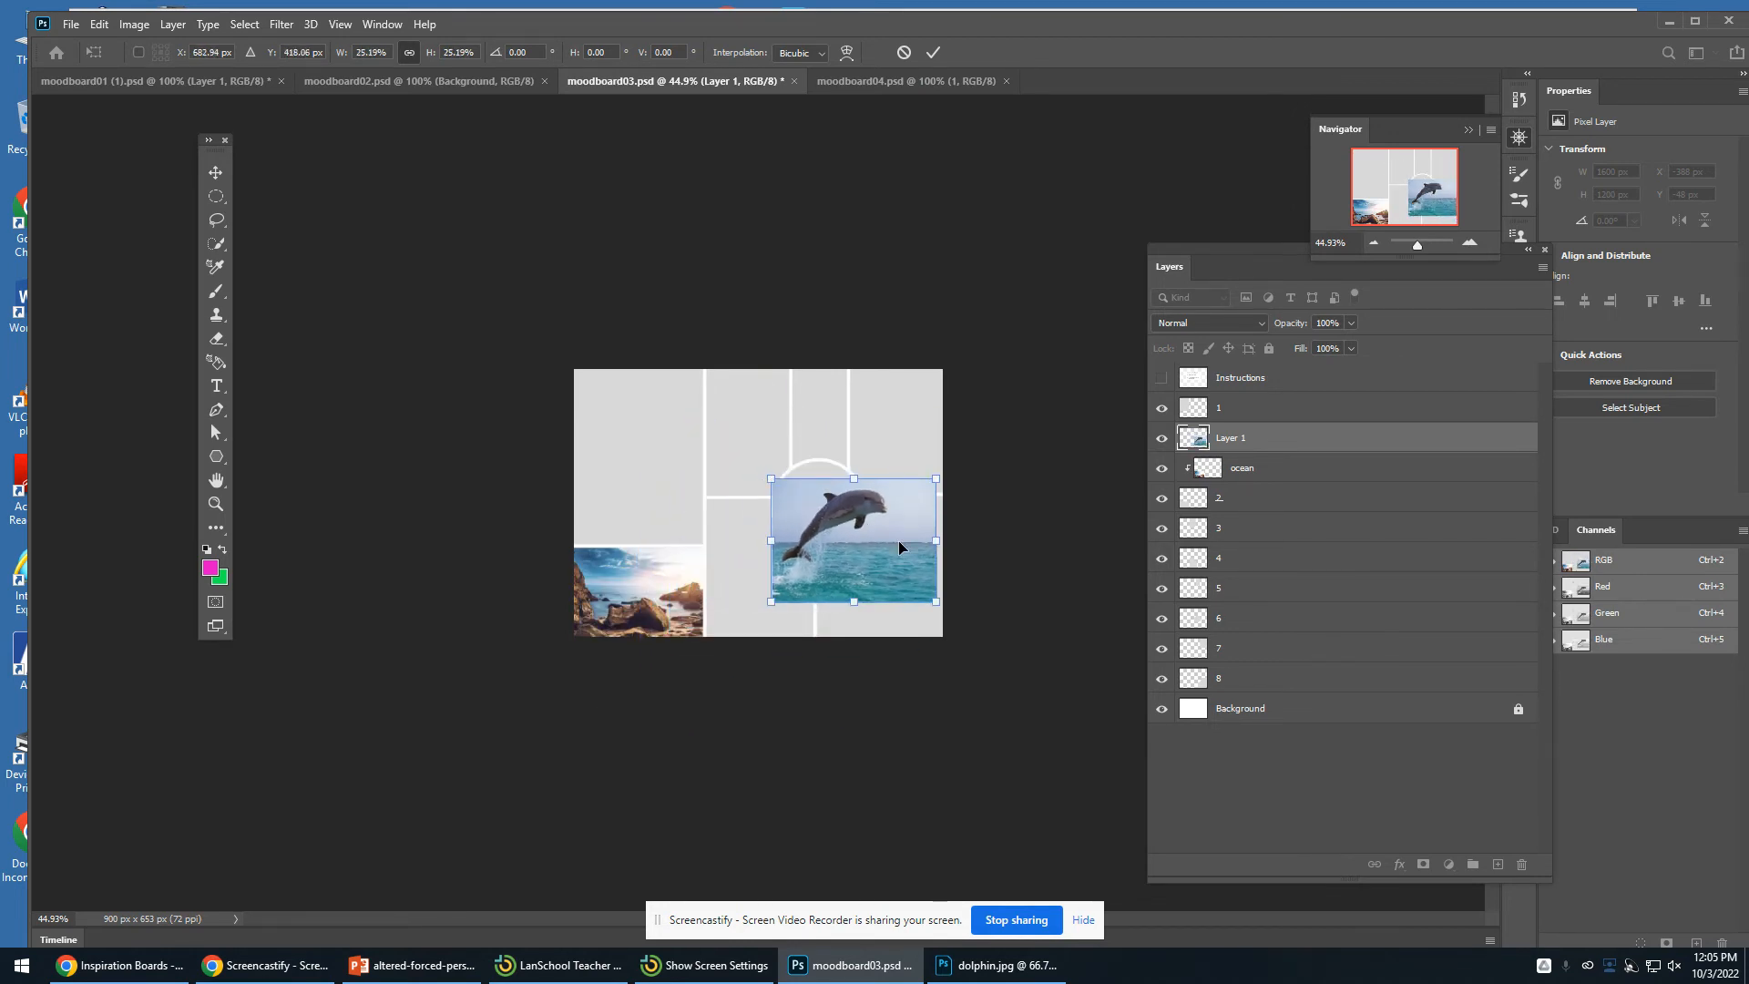
{"action": "left_click_drag", "start_coordinate": [898, 540], "coordinate": [856, 512]}
{"action": "left_click_drag", "start_coordinate": [888, 454], "coordinate": [840, 502]}
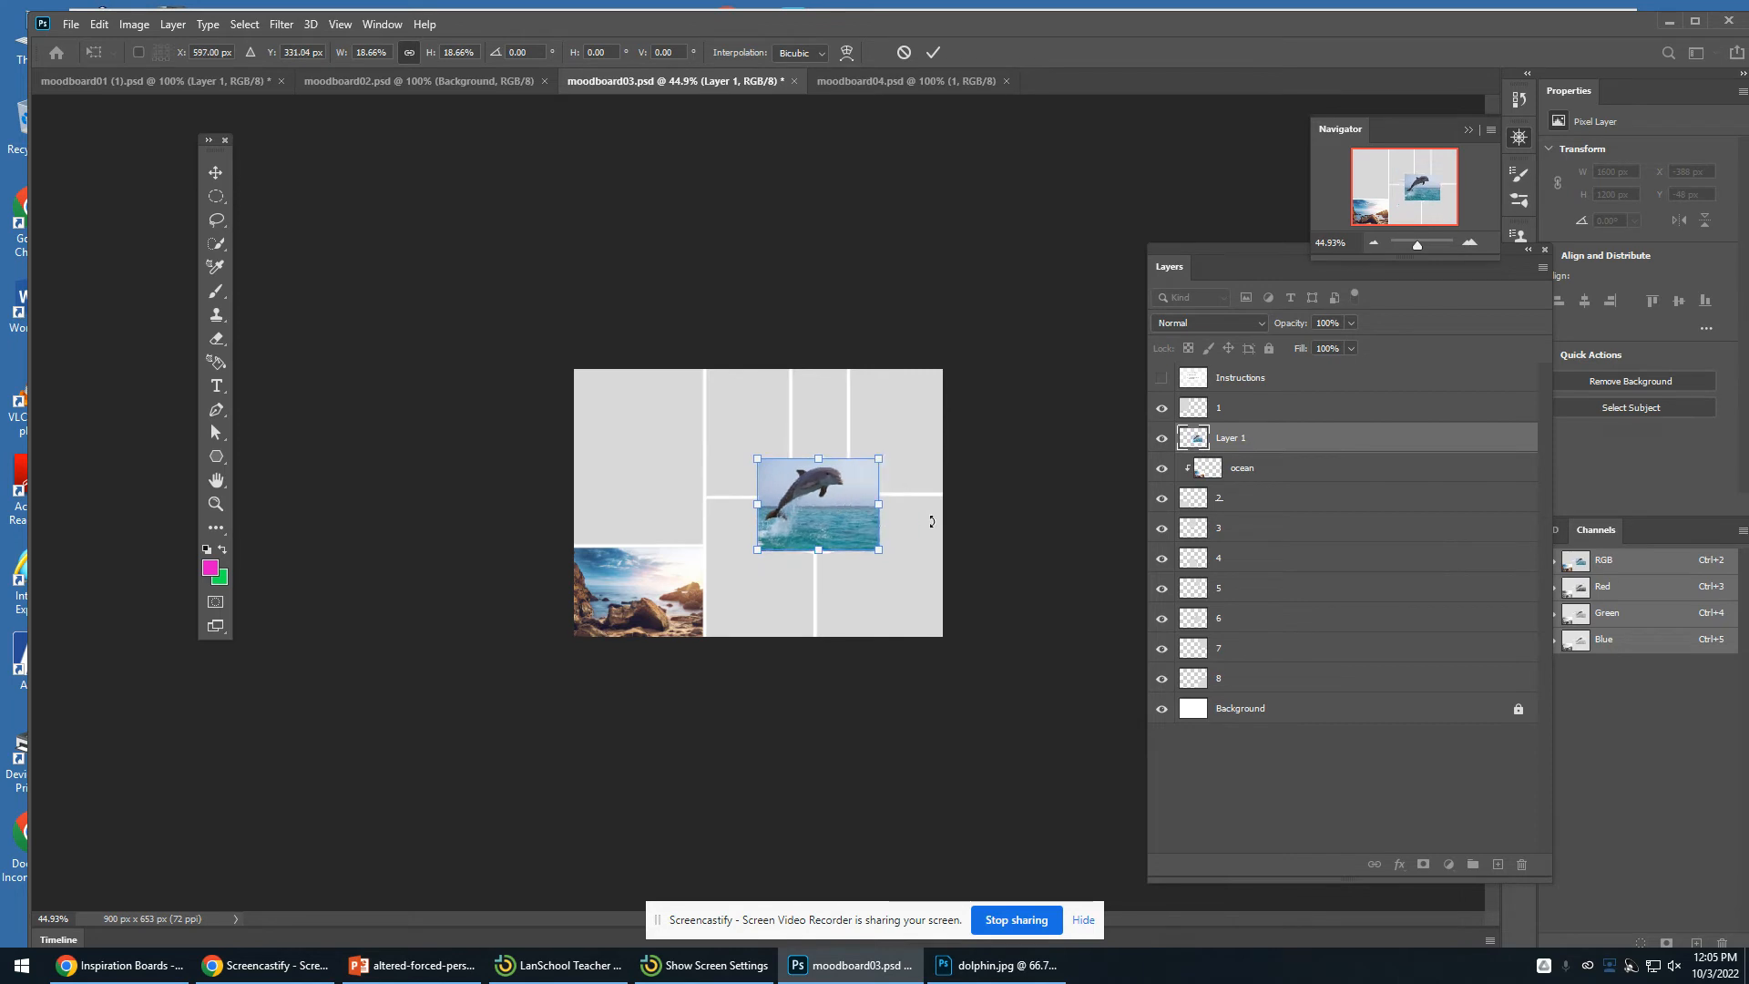
{"action": "key", "text": "Return"}
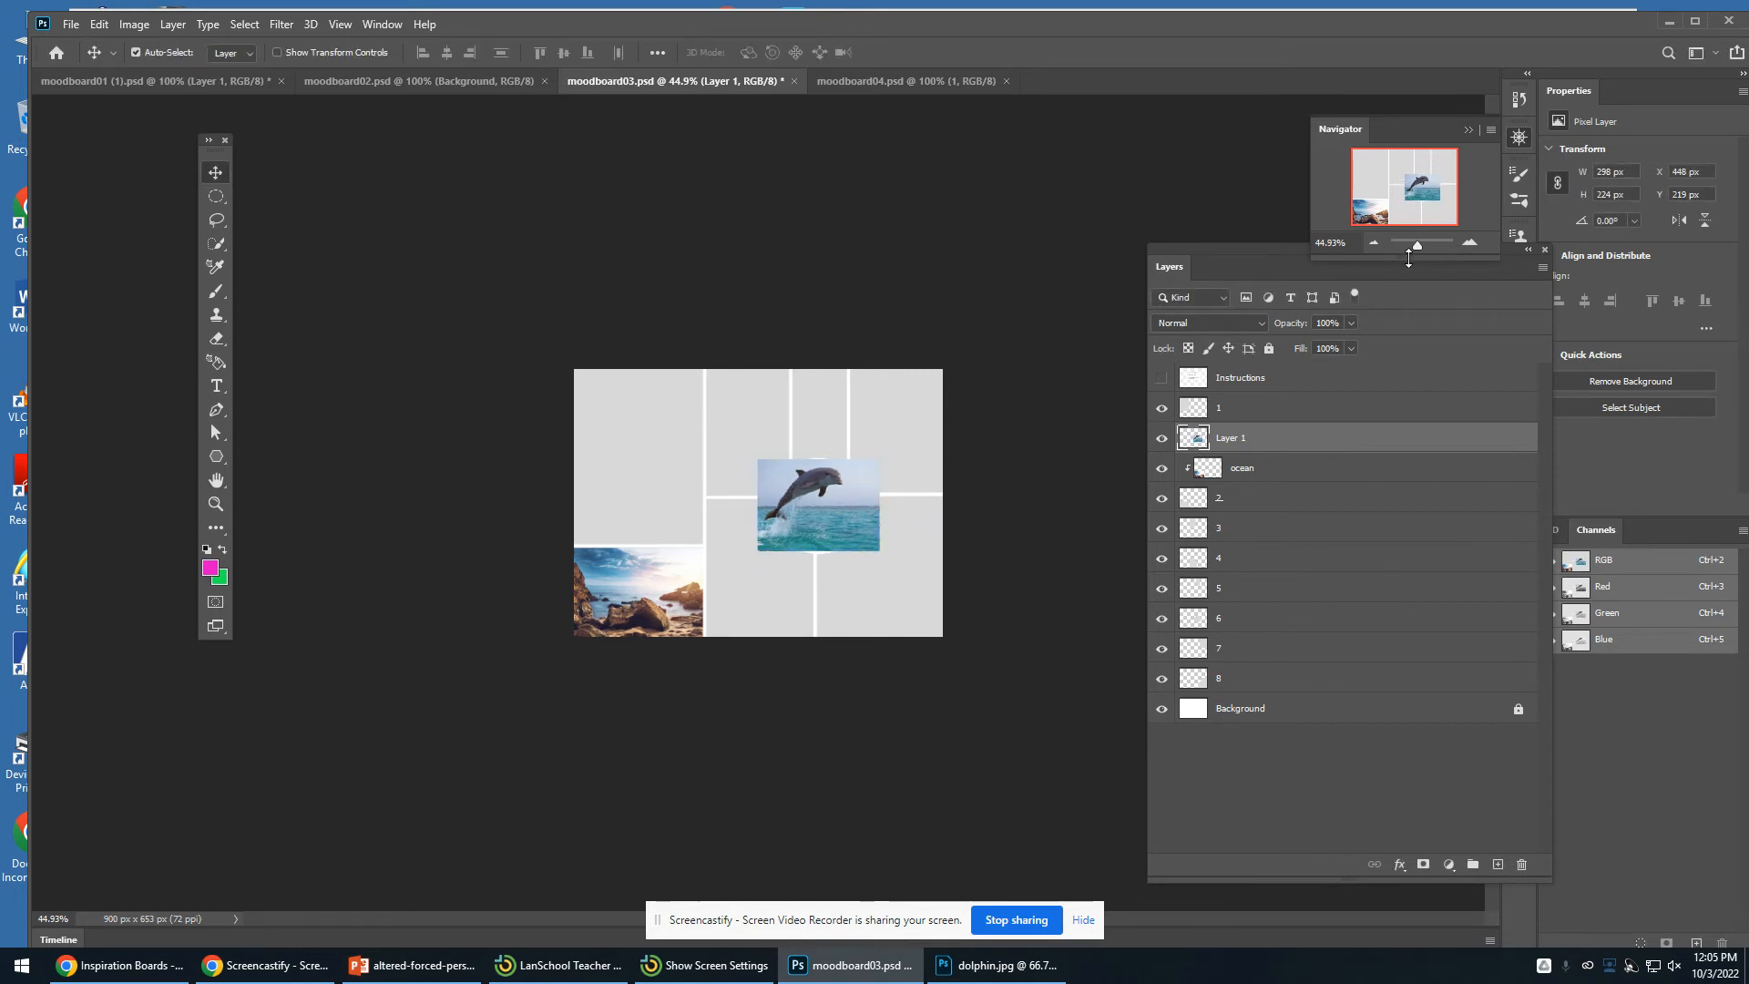
{"action": "left_click_drag", "start_coordinate": [1417, 245], "coordinate": [1423, 243]}
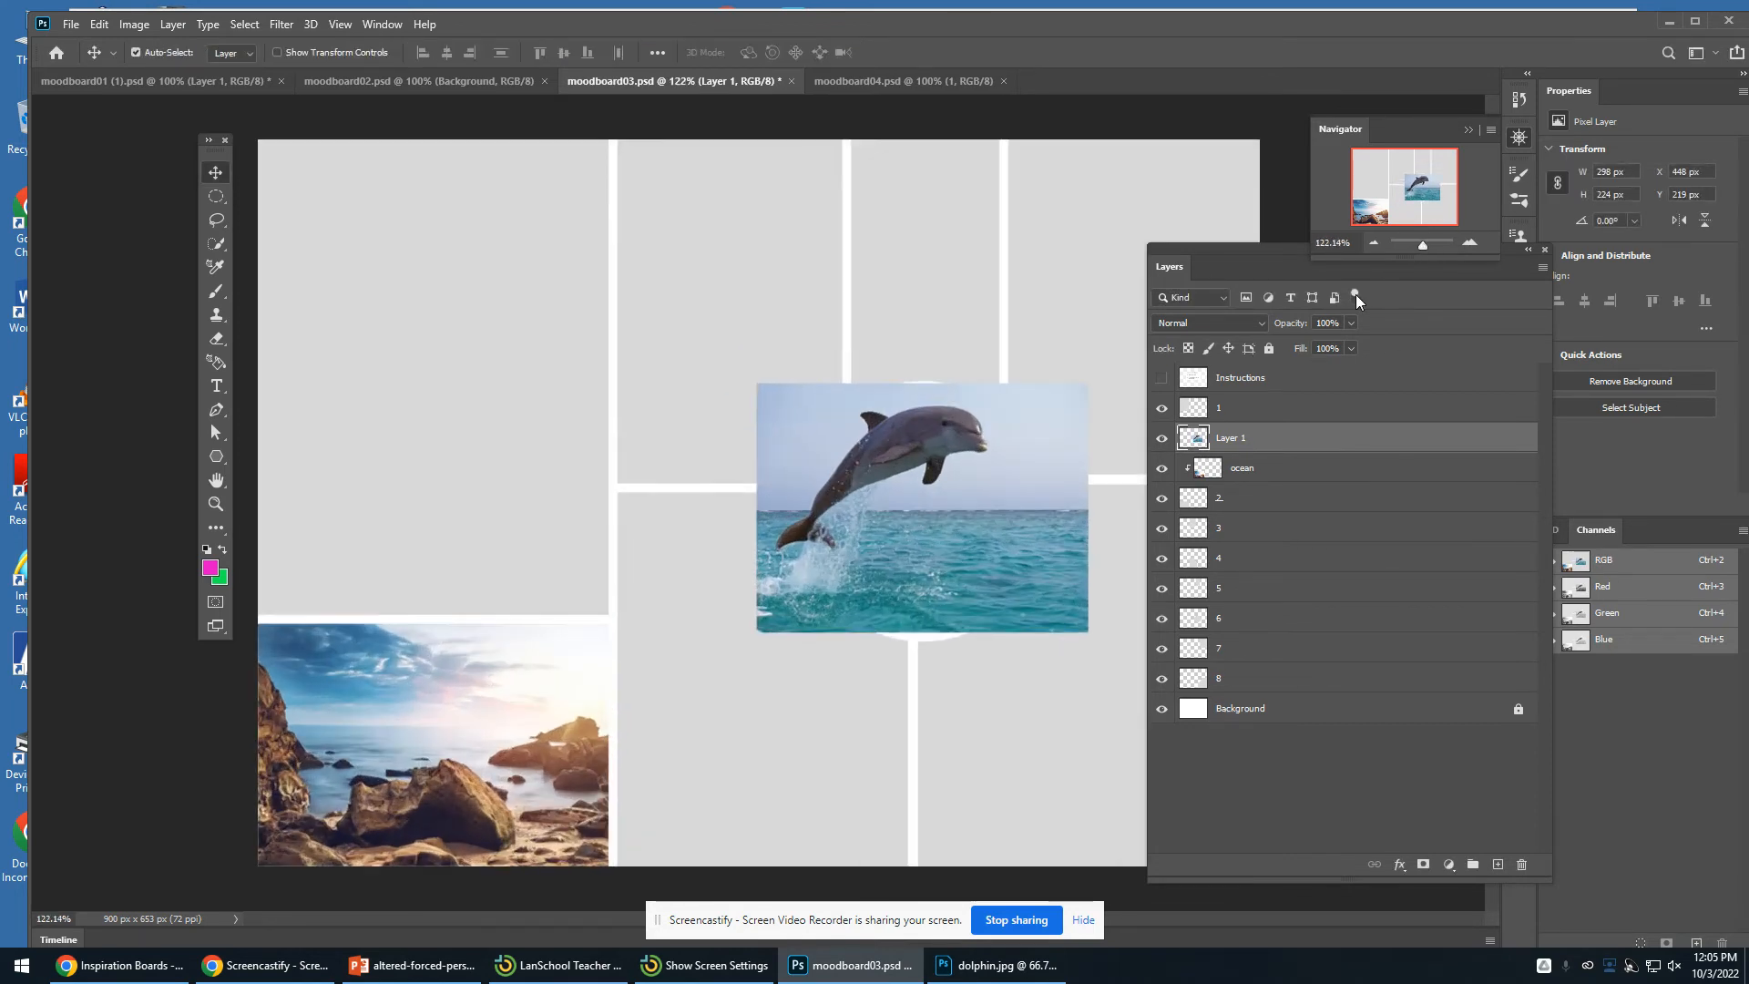
- Free Transform the dolphin photo, enlarging it to about 330 x 249 px
{"action": "left_click_drag", "start_coordinate": [920, 483], "coordinate": [922, 474]}
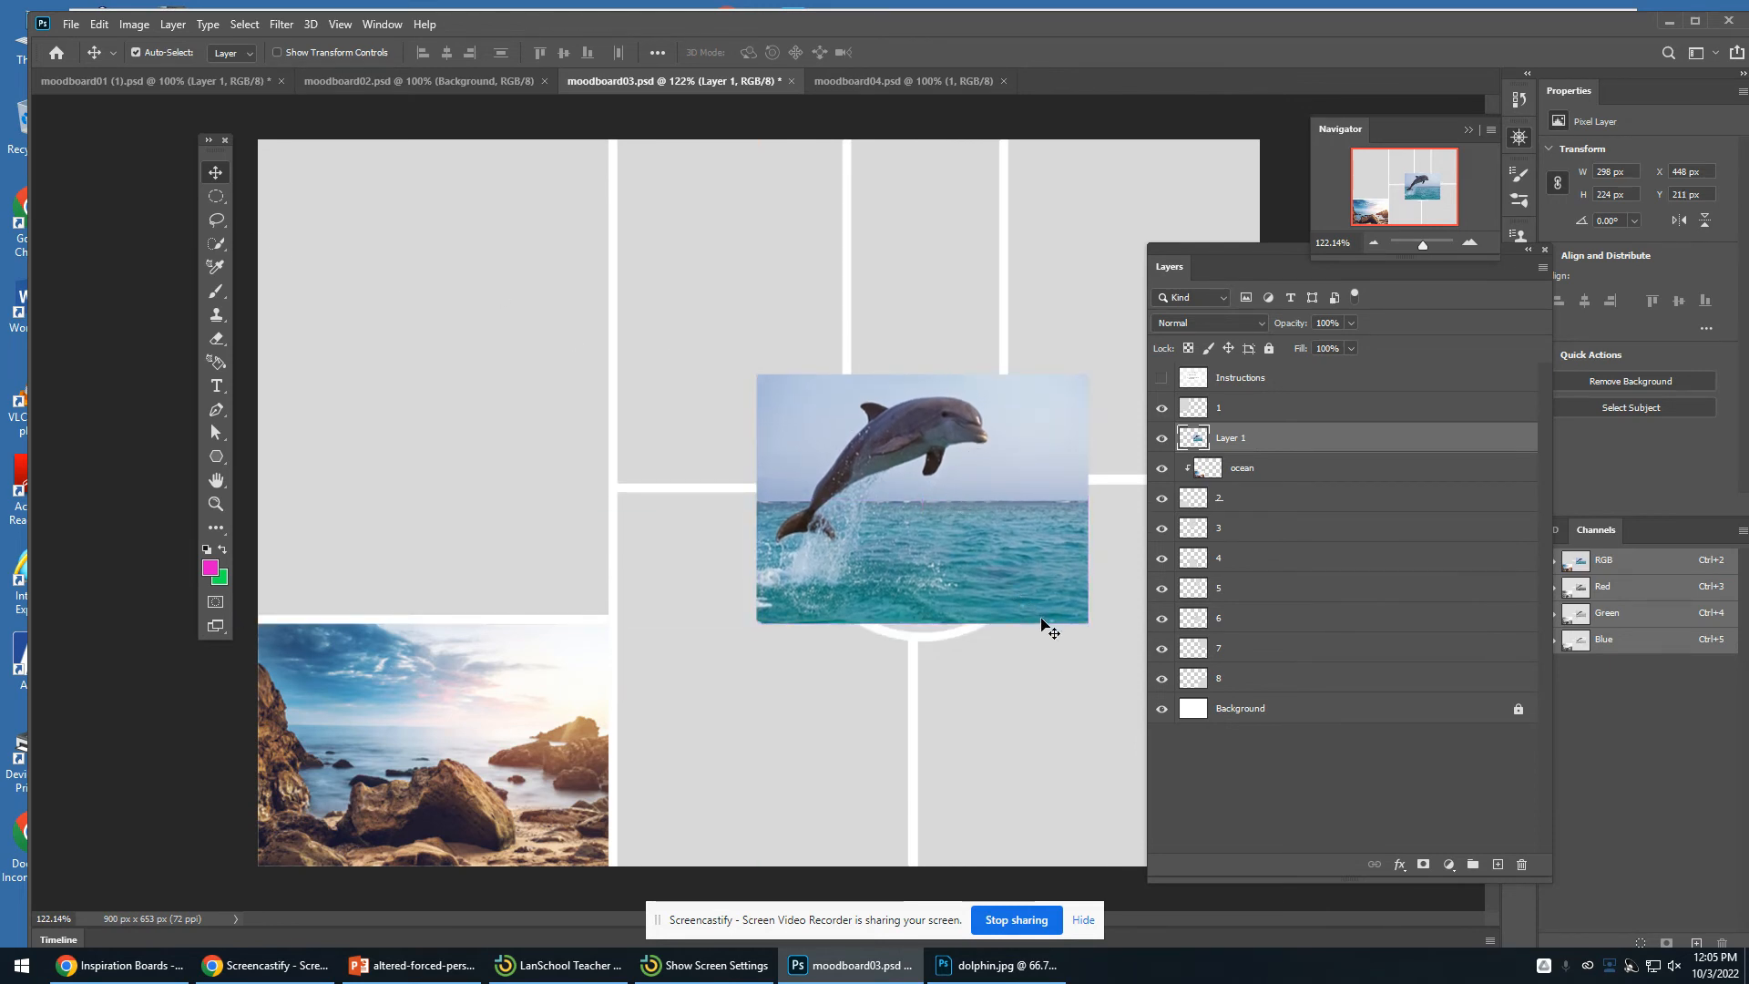
{"action": "key", "text": "ctrl+t"}
{"action": "left_click_drag", "start_coordinate": [1089, 624], "coordinate": [738, 473]}
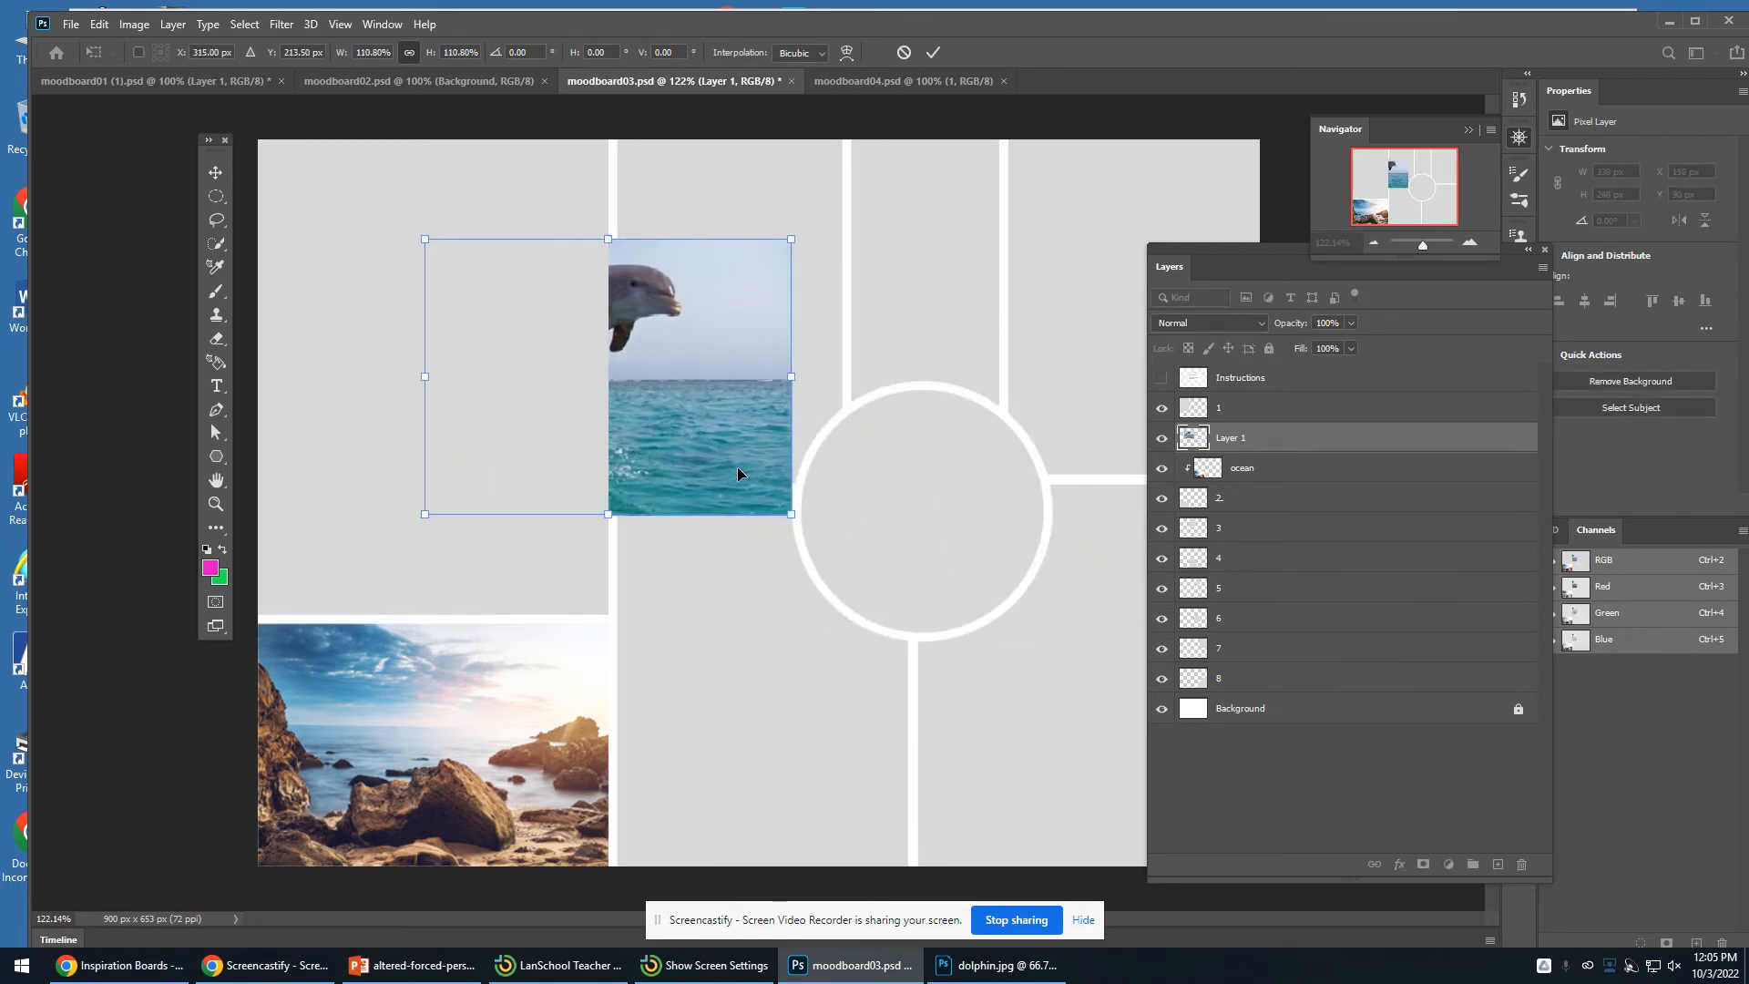
{"action": "key", "text": "Return"}
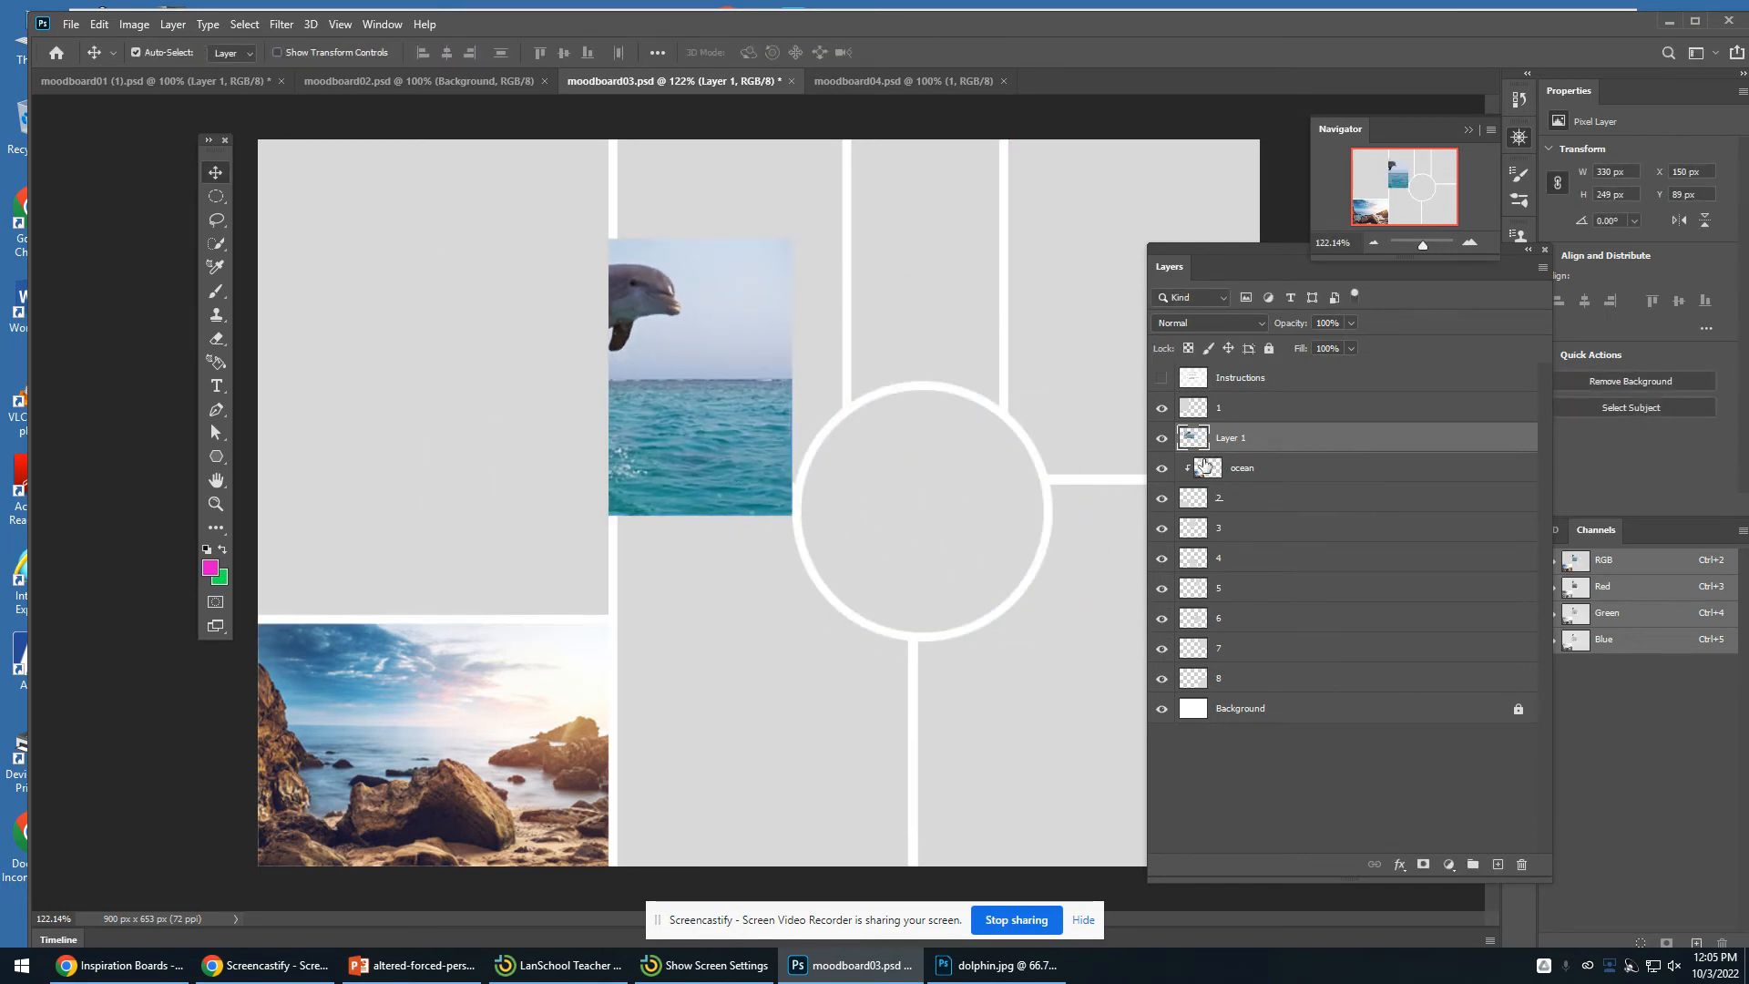
- Toggle the visibility of section layers 3 to 6 to find which one holds the centre circle frame
{"action": "left_click", "coordinate": [1163, 530]}
{"action": "left_click", "coordinate": [1164, 530]}
{"action": "left_click", "coordinate": [1163, 560]}
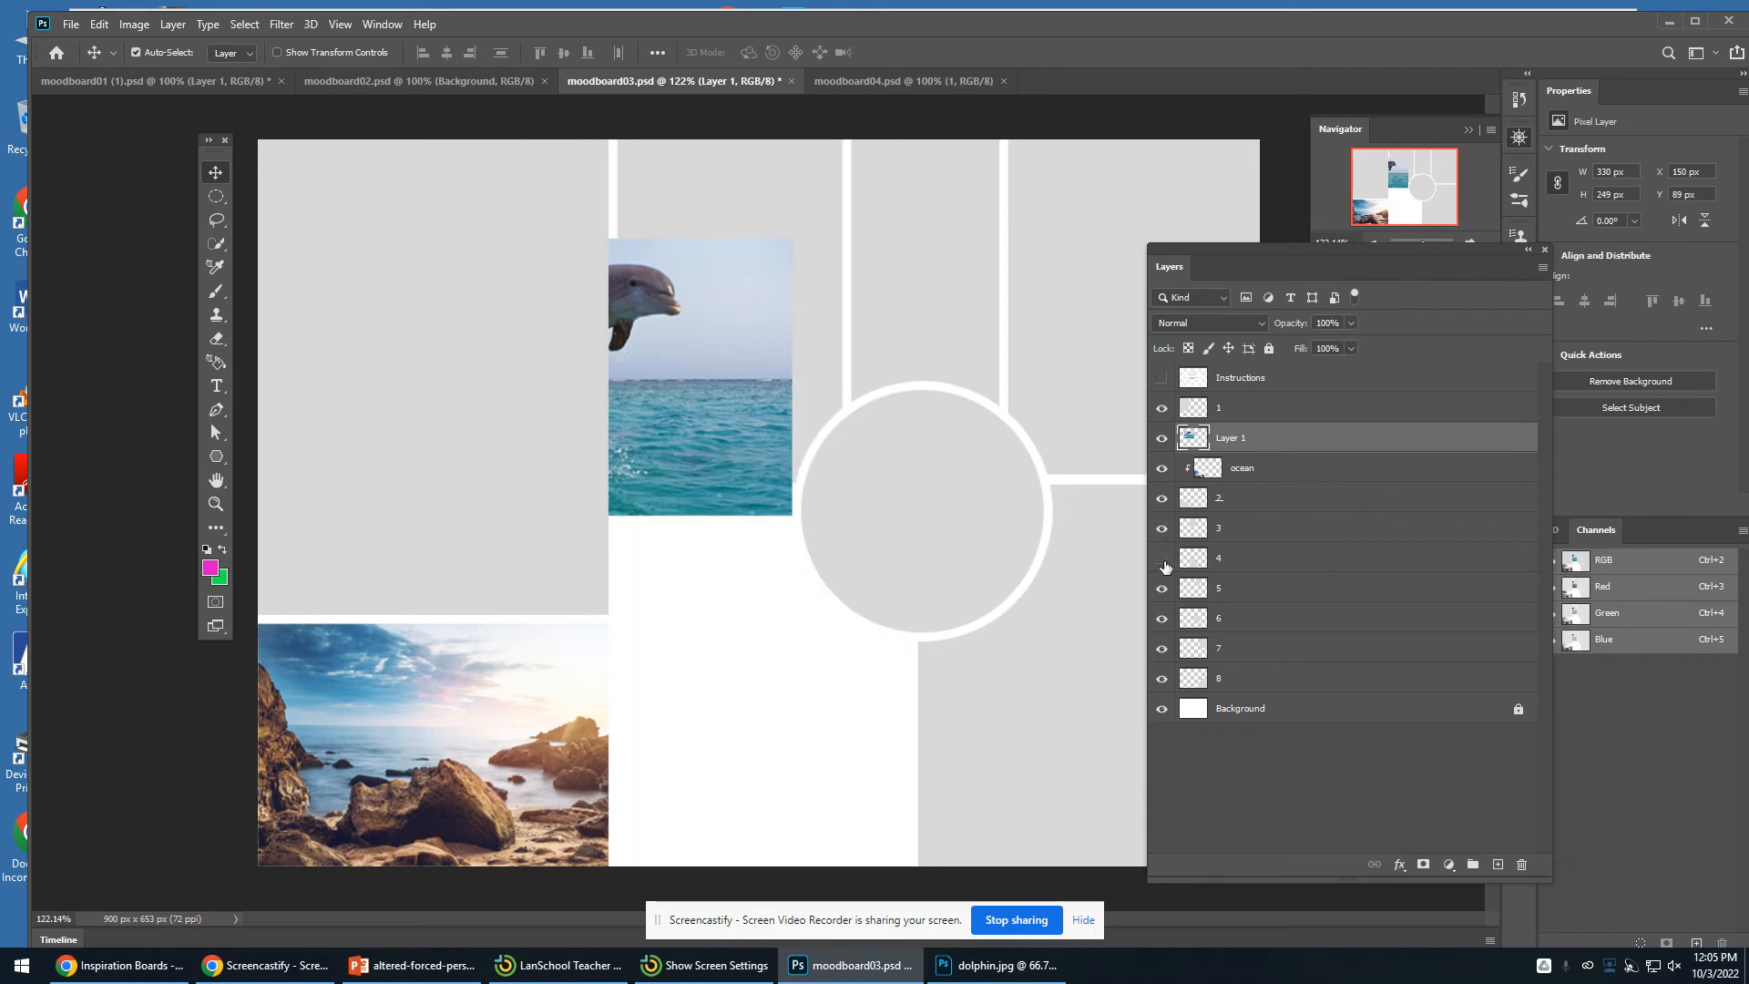
{"action": "left_click", "coordinate": [1163, 560]}
{"action": "left_click", "coordinate": [1162, 588]}
{"action": "left_click", "coordinate": [1162, 588]}
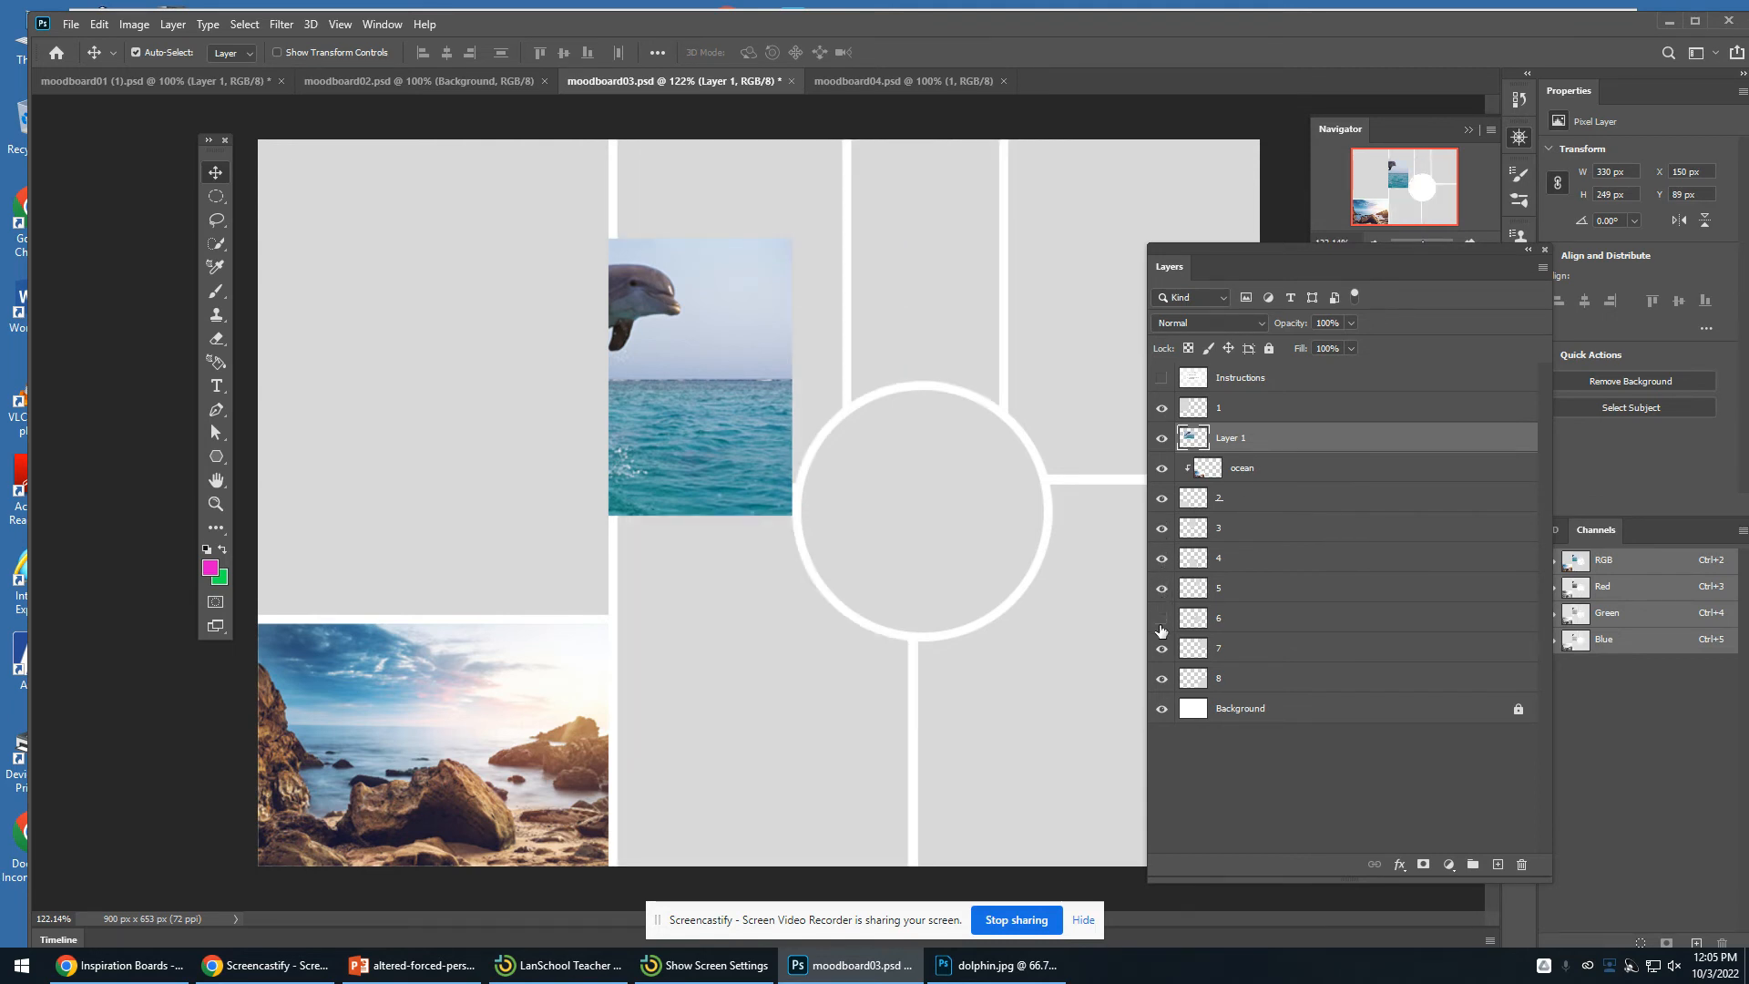
{"action": "left_click", "coordinate": [1162, 619]}
{"action": "left_click", "coordinate": [1162, 620]}
{"action": "left_click", "coordinate": [1304, 622]}
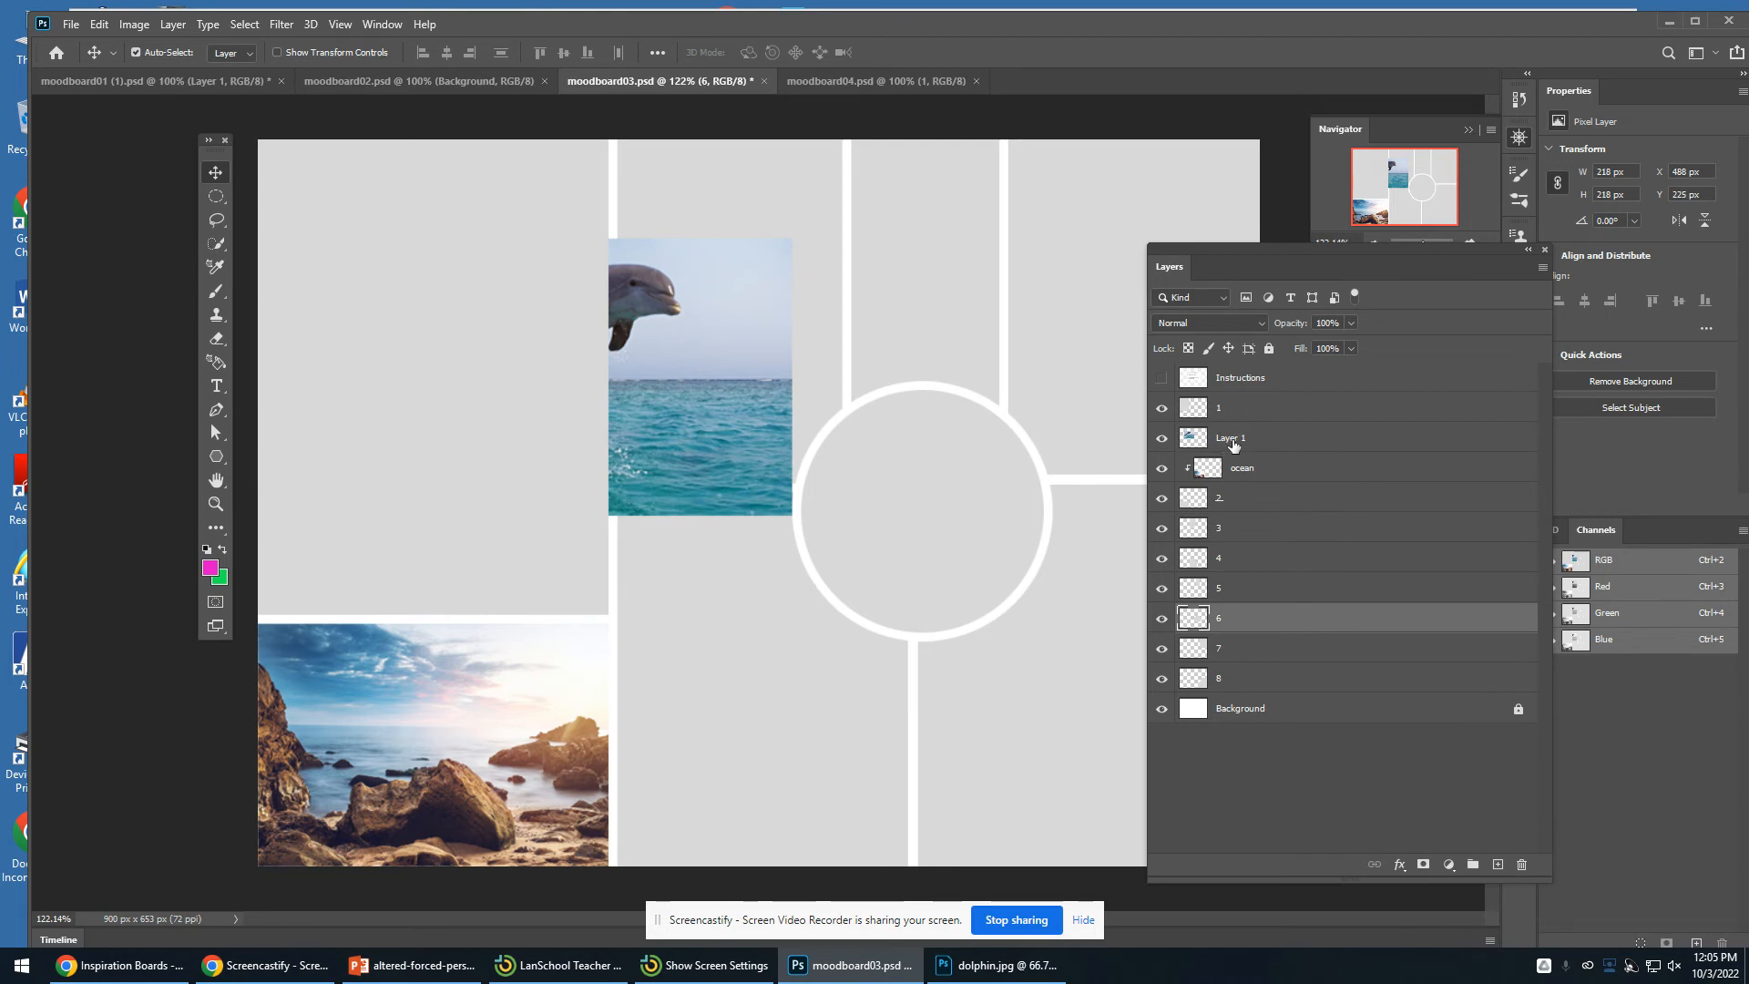
- Rename the dolphin photo layer to dolphin
{"action": "double_click", "coordinate": [1231, 438]}
{"action": "type", "text": "dolp"}
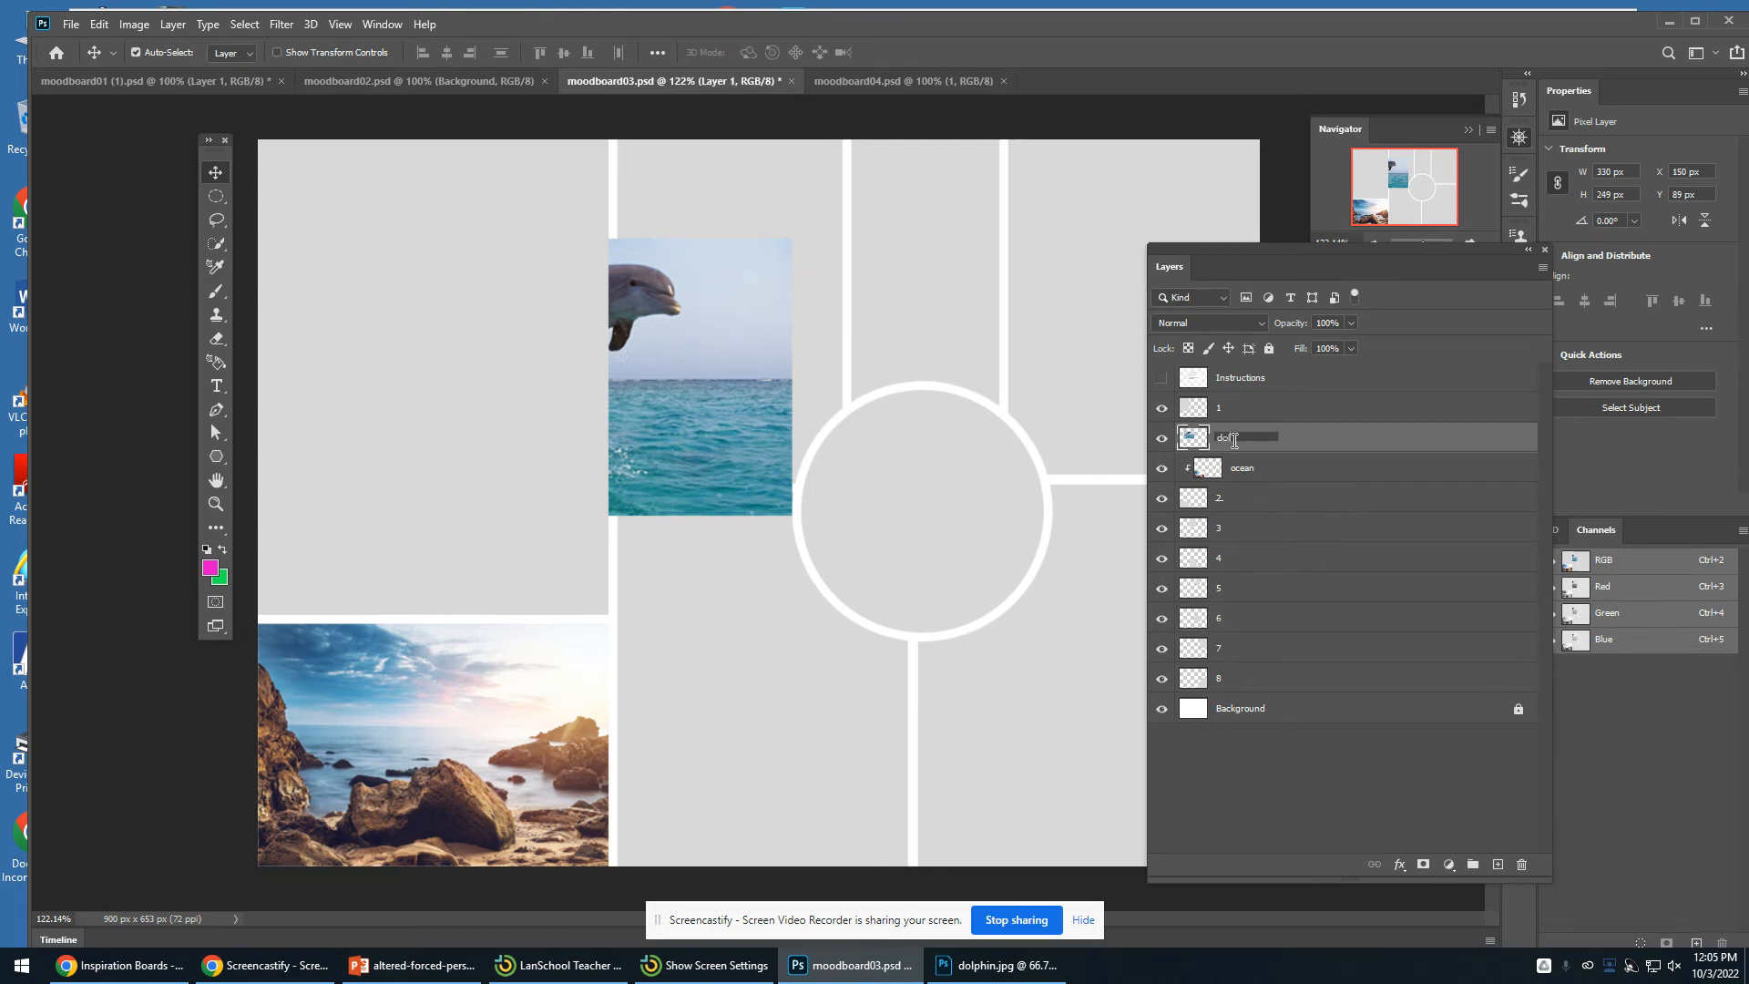
{"action": "type", "text": "hin"}
{"action": "key", "text": "Return"}
- Move the dolphin layer directly above section layer 6 and drag the photo over the centre circle
{"action": "left_click_drag", "start_coordinate": [1386, 447], "coordinate": [1408, 610]}
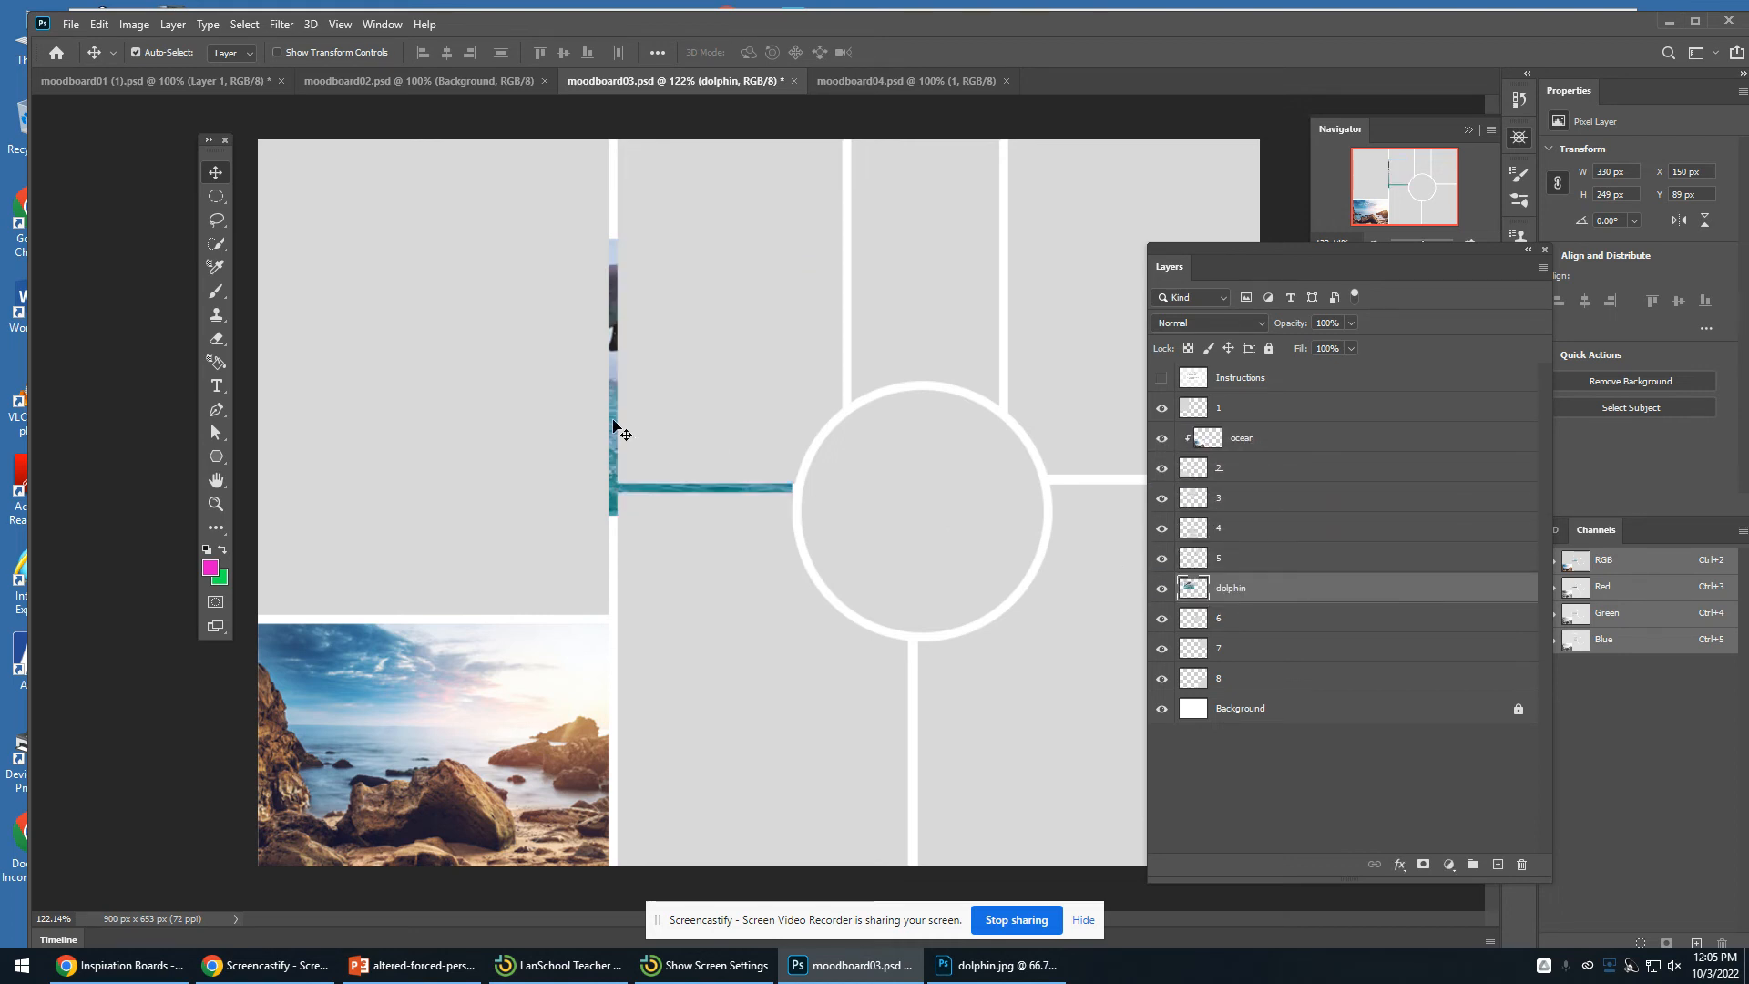
{"action": "left_click_drag", "start_coordinate": [613, 421], "coordinate": [931, 549]}
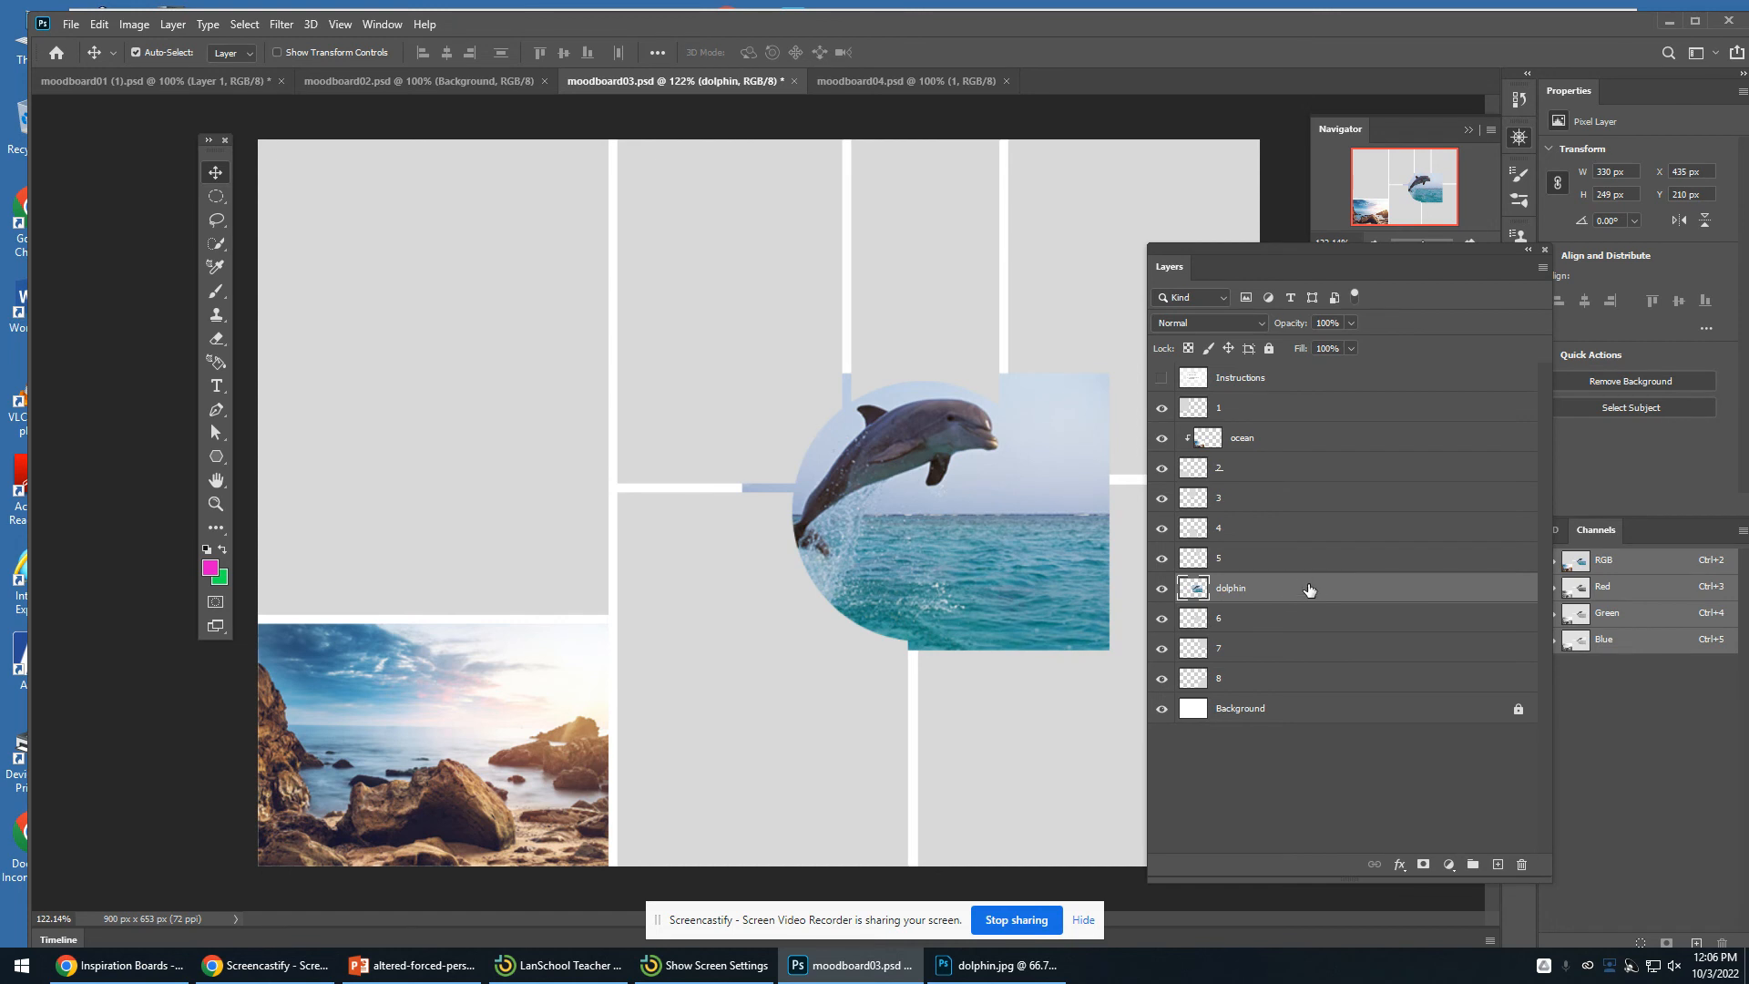
- Create a clipping mask so the dolphin is clipped to section layer 6, then nudge it within the circle
{"action": "left_click", "coordinate": [174, 25]}
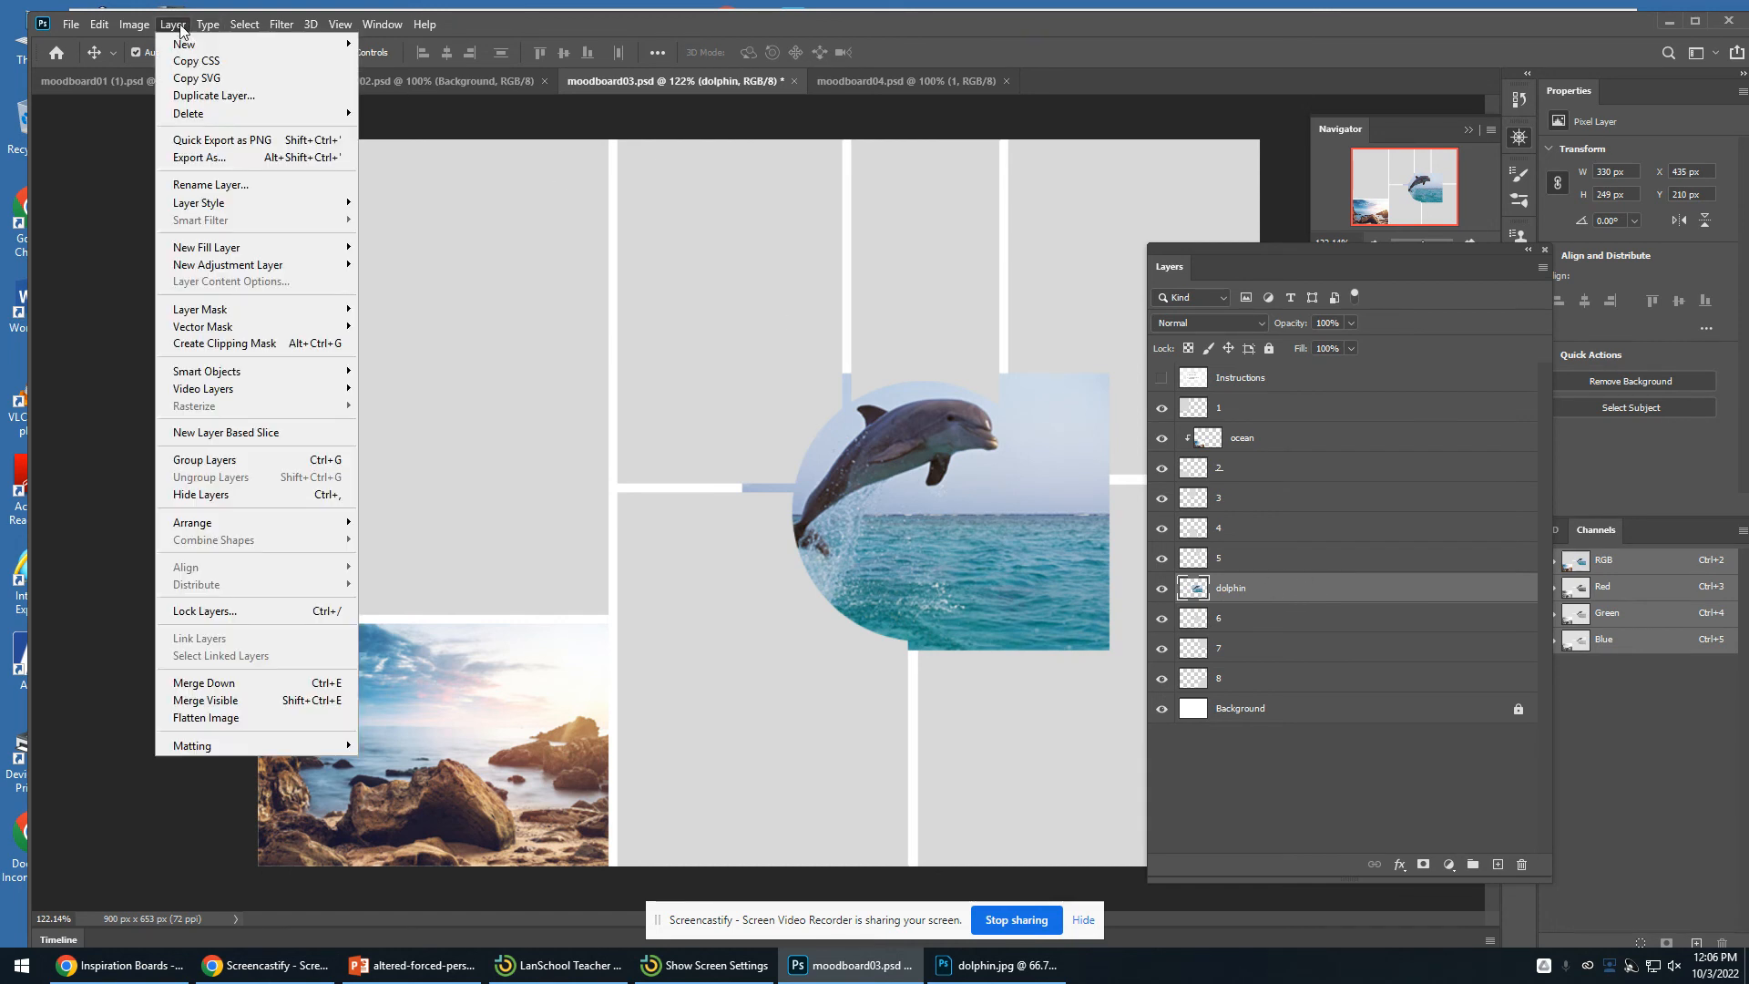
{"action": "left_click", "coordinate": [300, 351]}
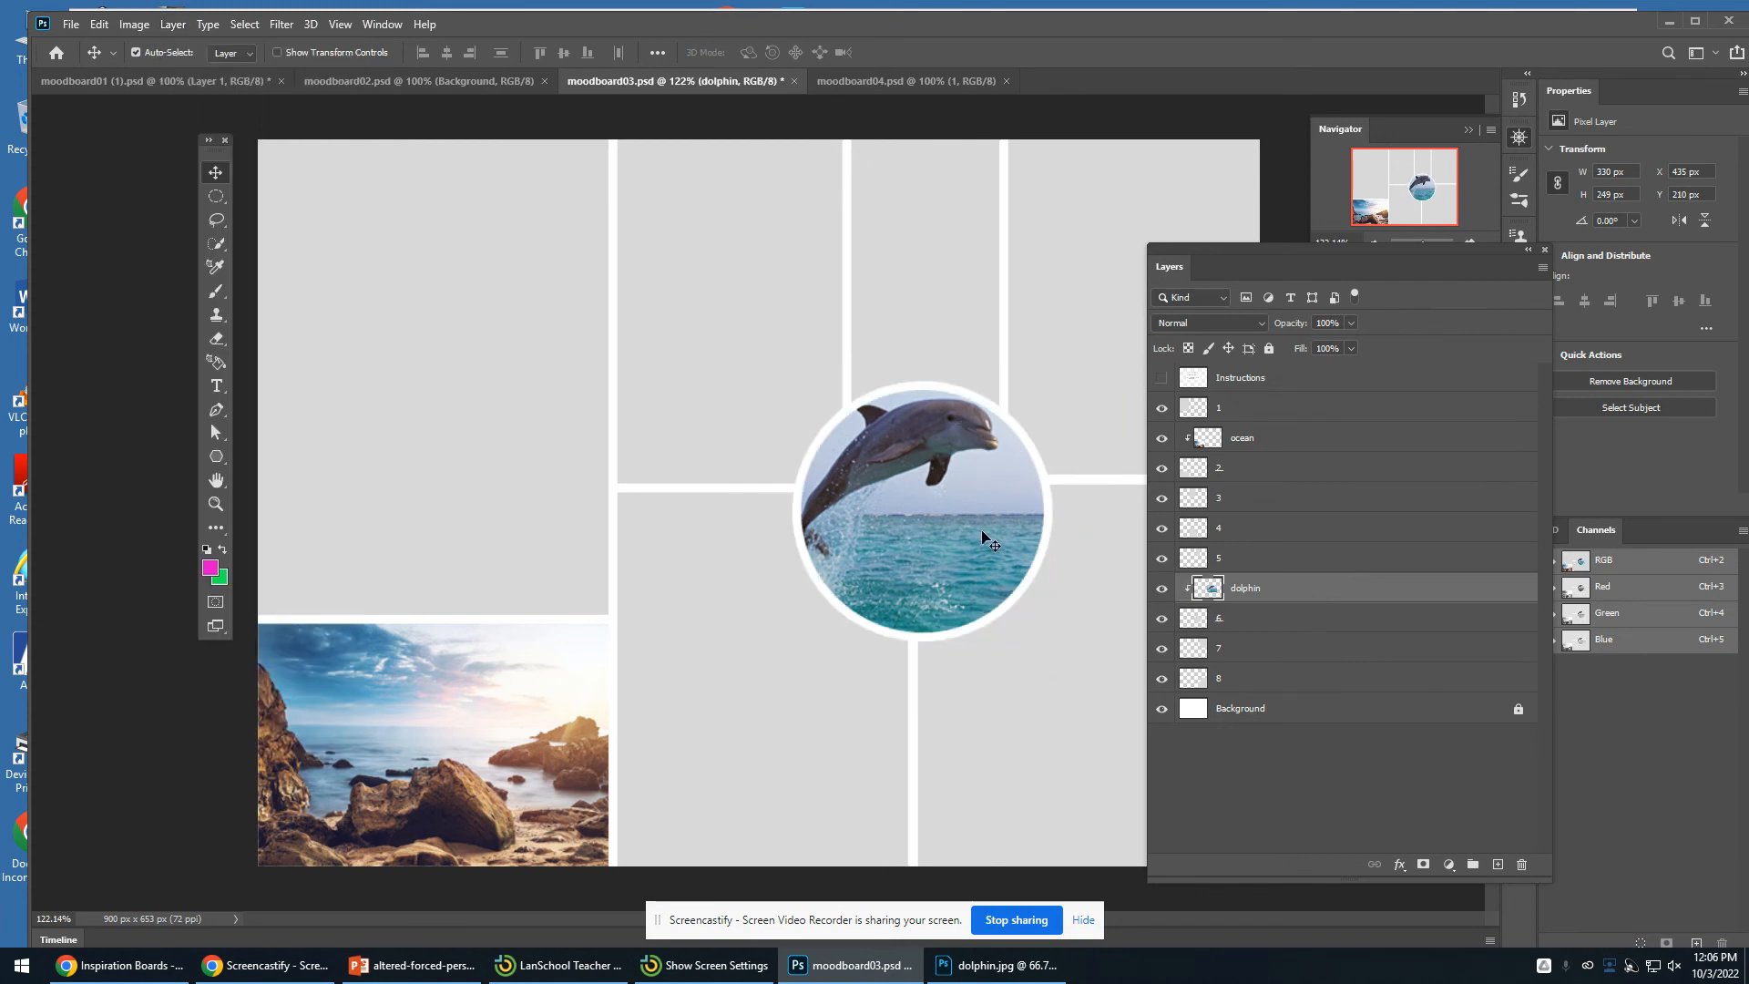
{"action": "mouse_move", "coordinate": [984, 540]}
{"action": "left_mouse_down"}
{"action": "mouse_move", "coordinate": [958, 553]}
{"action": "mouse_move", "coordinate": [980, 538]}
{"action": "mouse_move", "coordinate": [967, 484]}
{"action": "mouse_move", "coordinate": [900, 517]}
{"action": "mouse_move", "coordinate": [920, 561]}
{"action": "mouse_move", "coordinate": [964, 563]}
{"action": "mouse_move", "coordinate": [982, 523]}
{"action": "mouse_move", "coordinate": [960, 536]}
{"action": "left_mouse_up"}
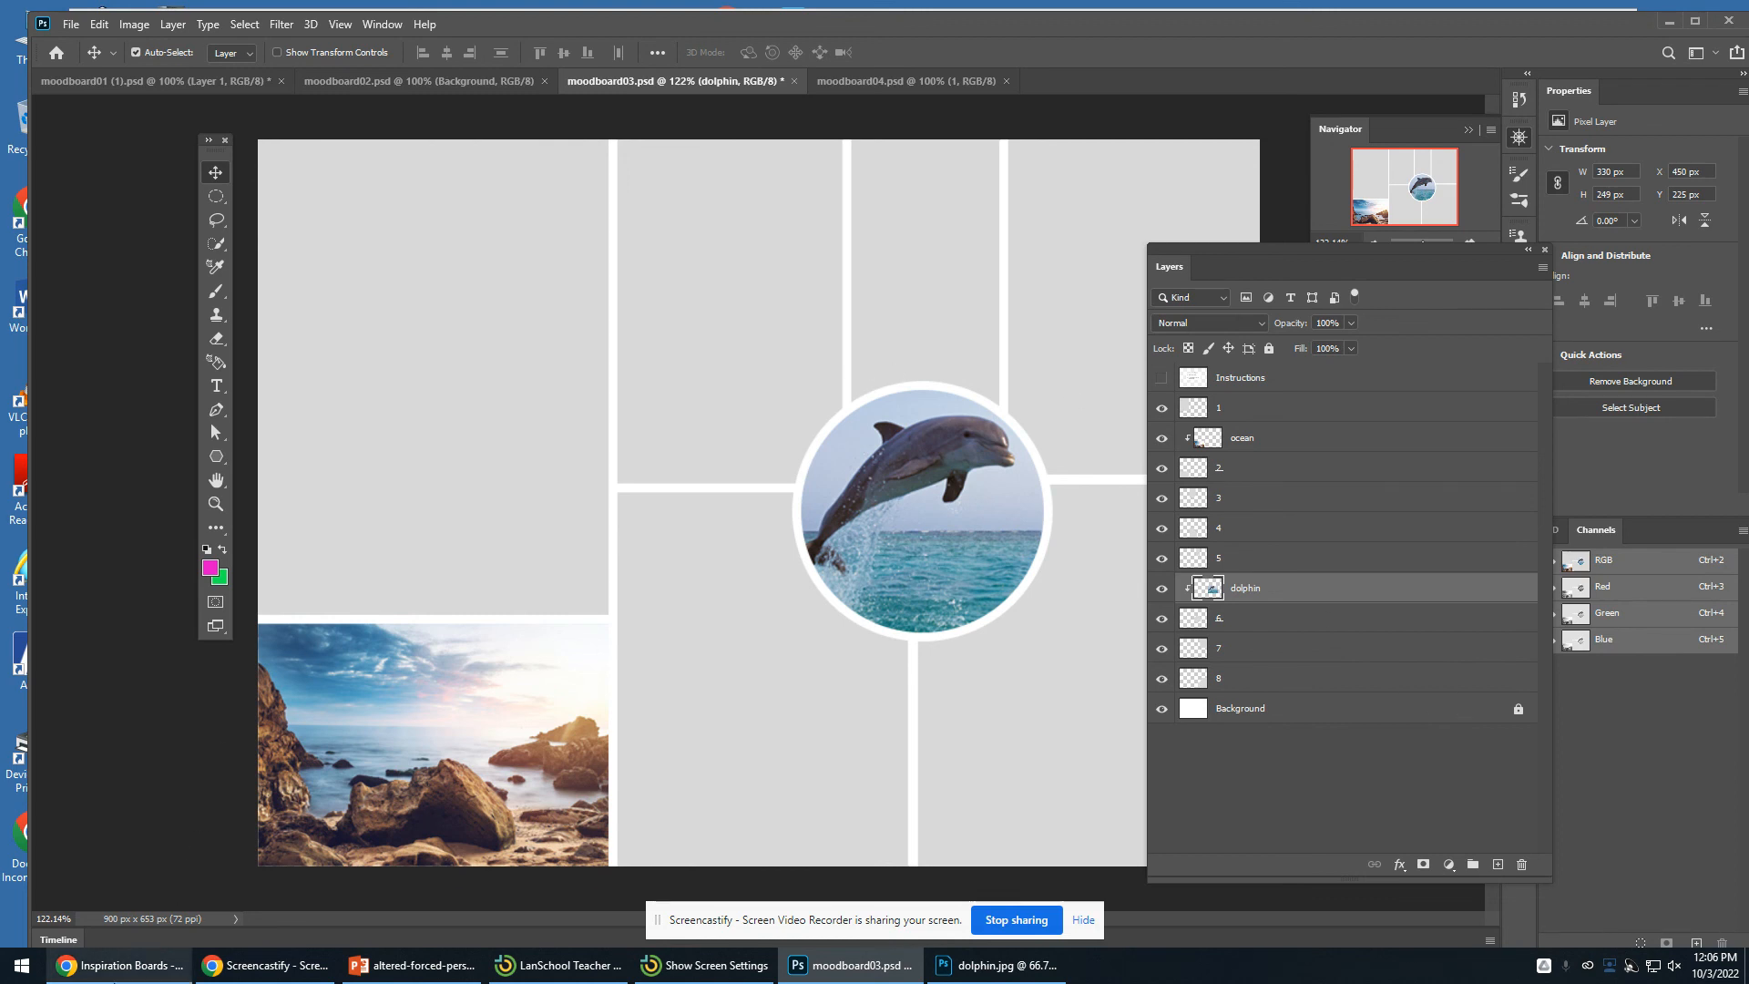
- Switch to the Inspiration Boards web page in Chrome
{"action": "left_click", "coordinate": [143, 958]}
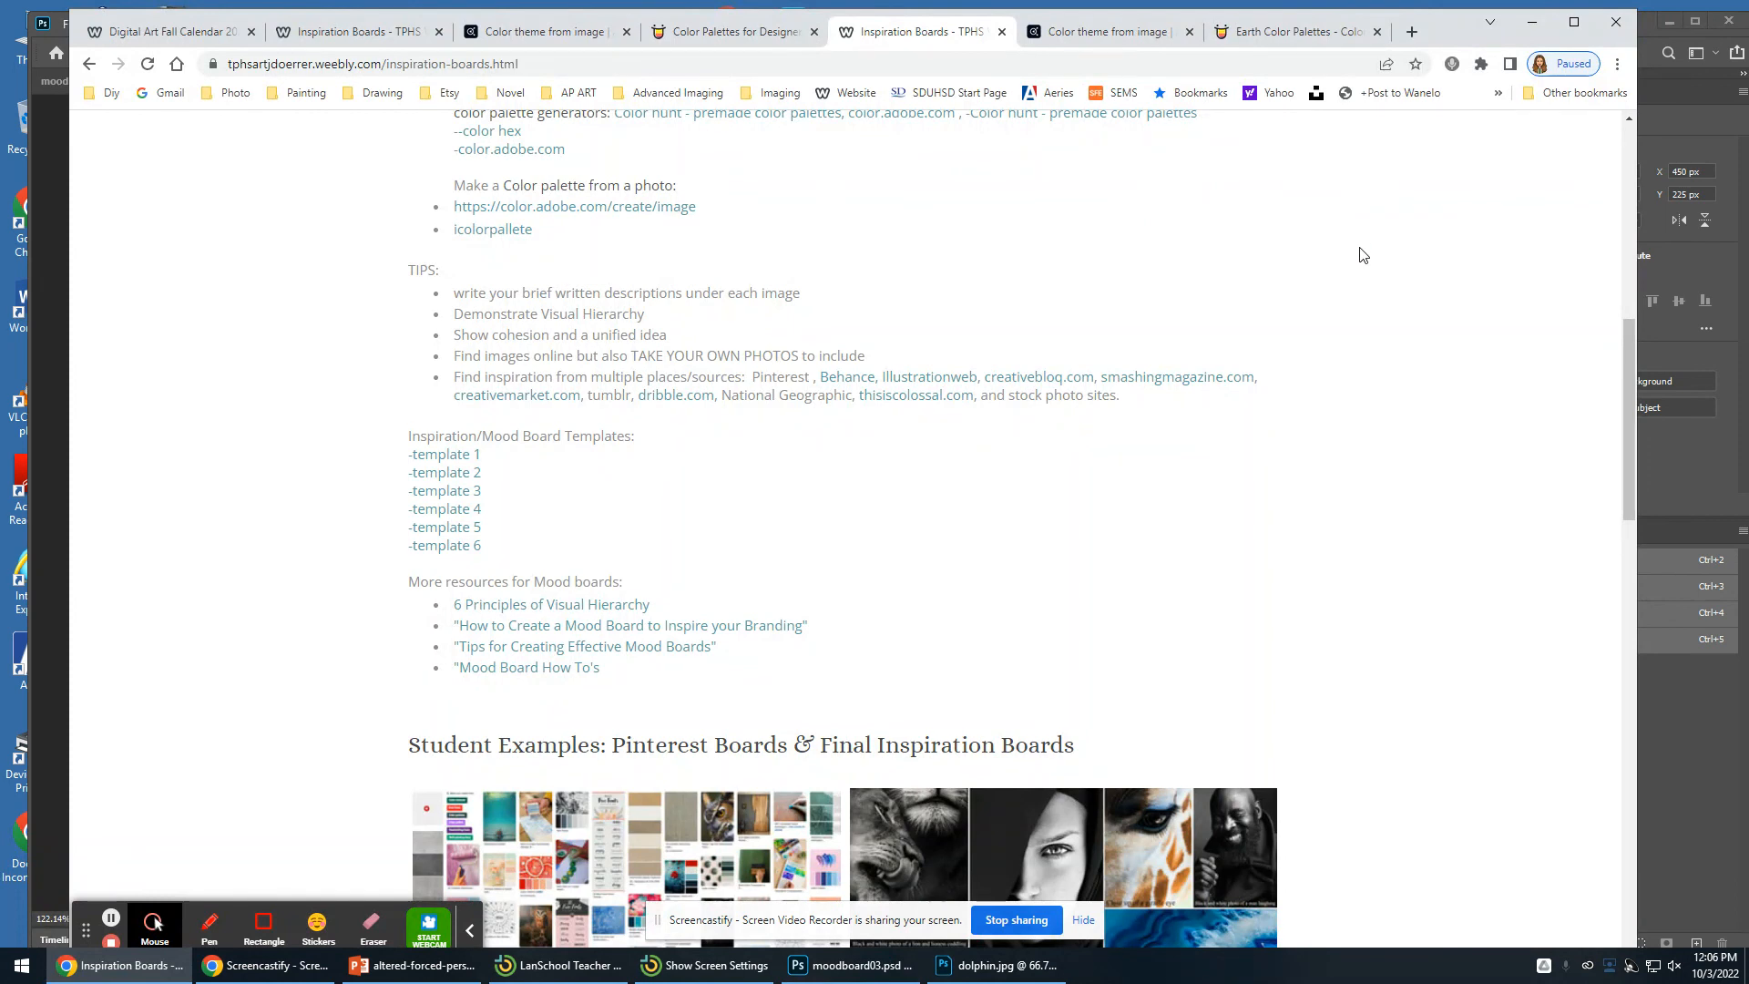